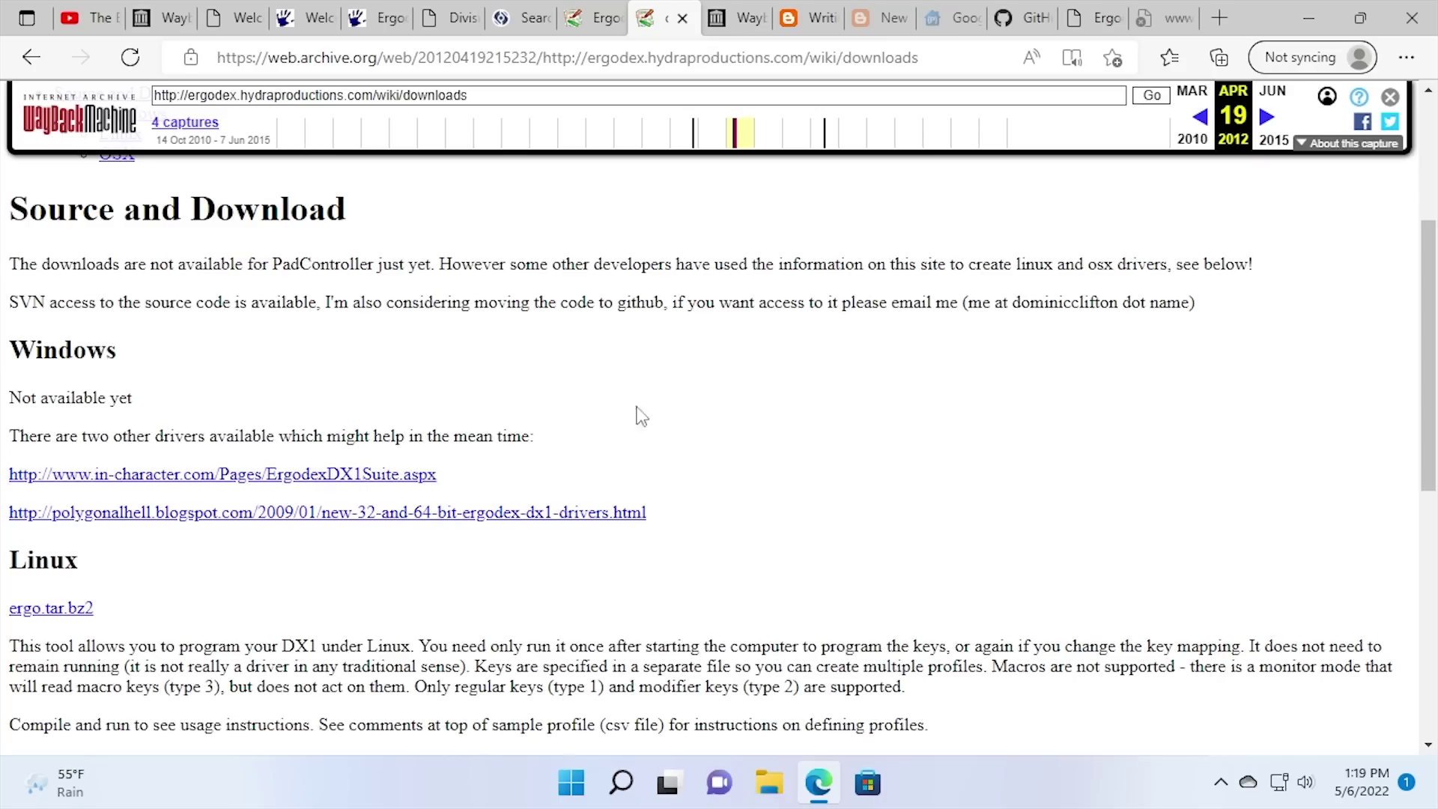
Review the opening paragraphs of the PolygonalHell blog post "Writing a DX1 device driver for Vista".
{"action": "left_click", "coordinate": [807, 18]}
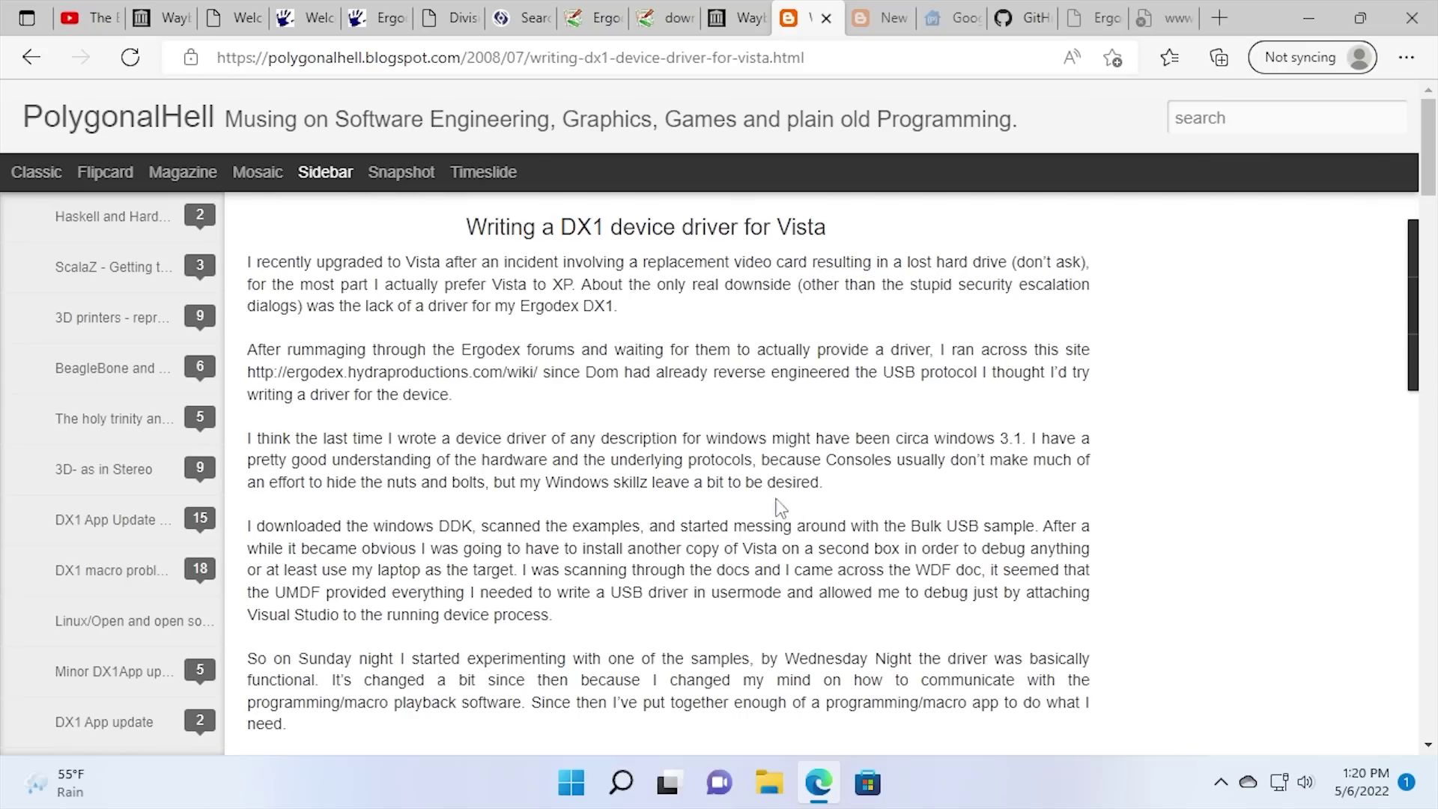
{"action": "scroll", "coordinate": [670, 390], "scroll_direction": "down", "scroll_amount": 2}
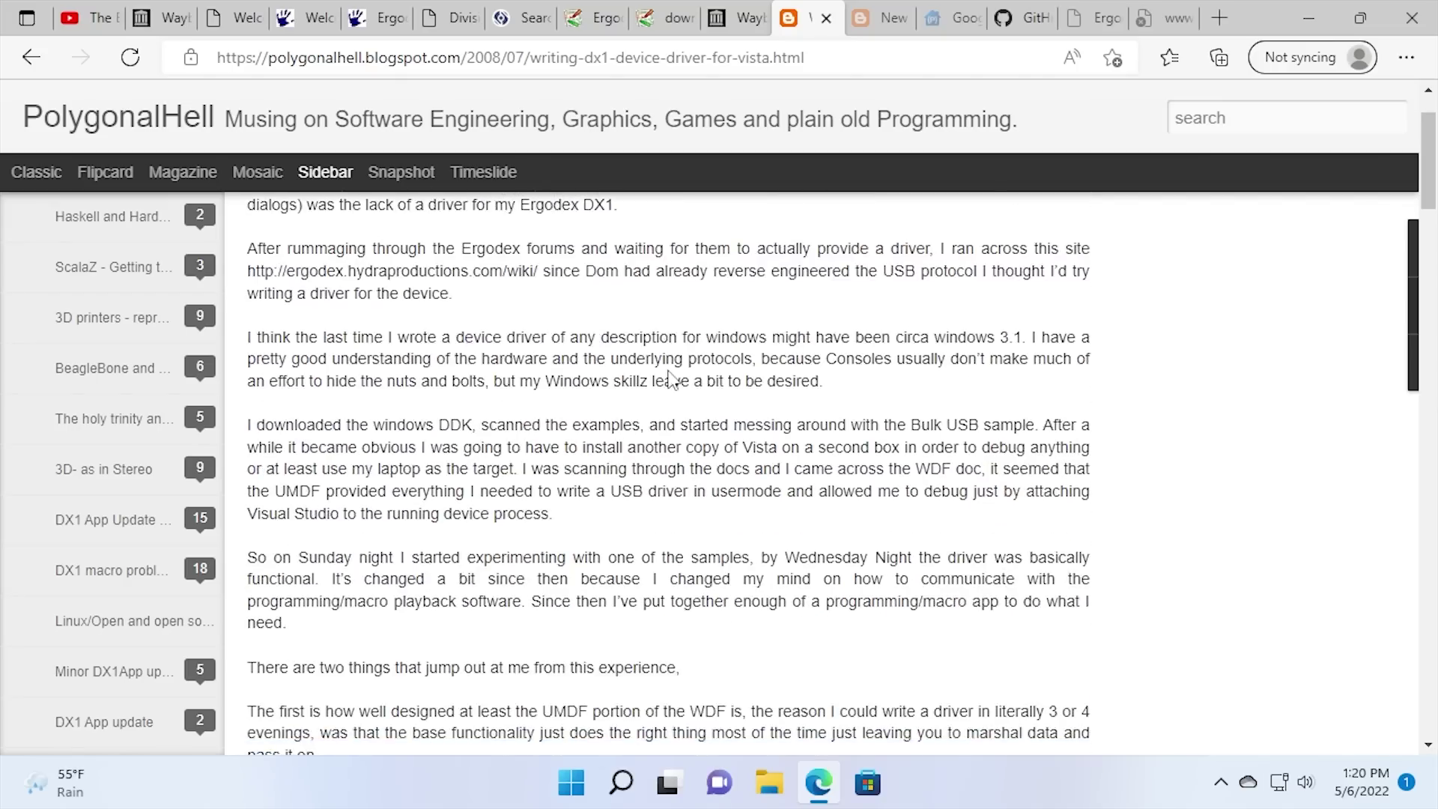
{"action": "scroll", "coordinate": [670, 390], "scroll_direction": "up", "scroll_amount": 2}
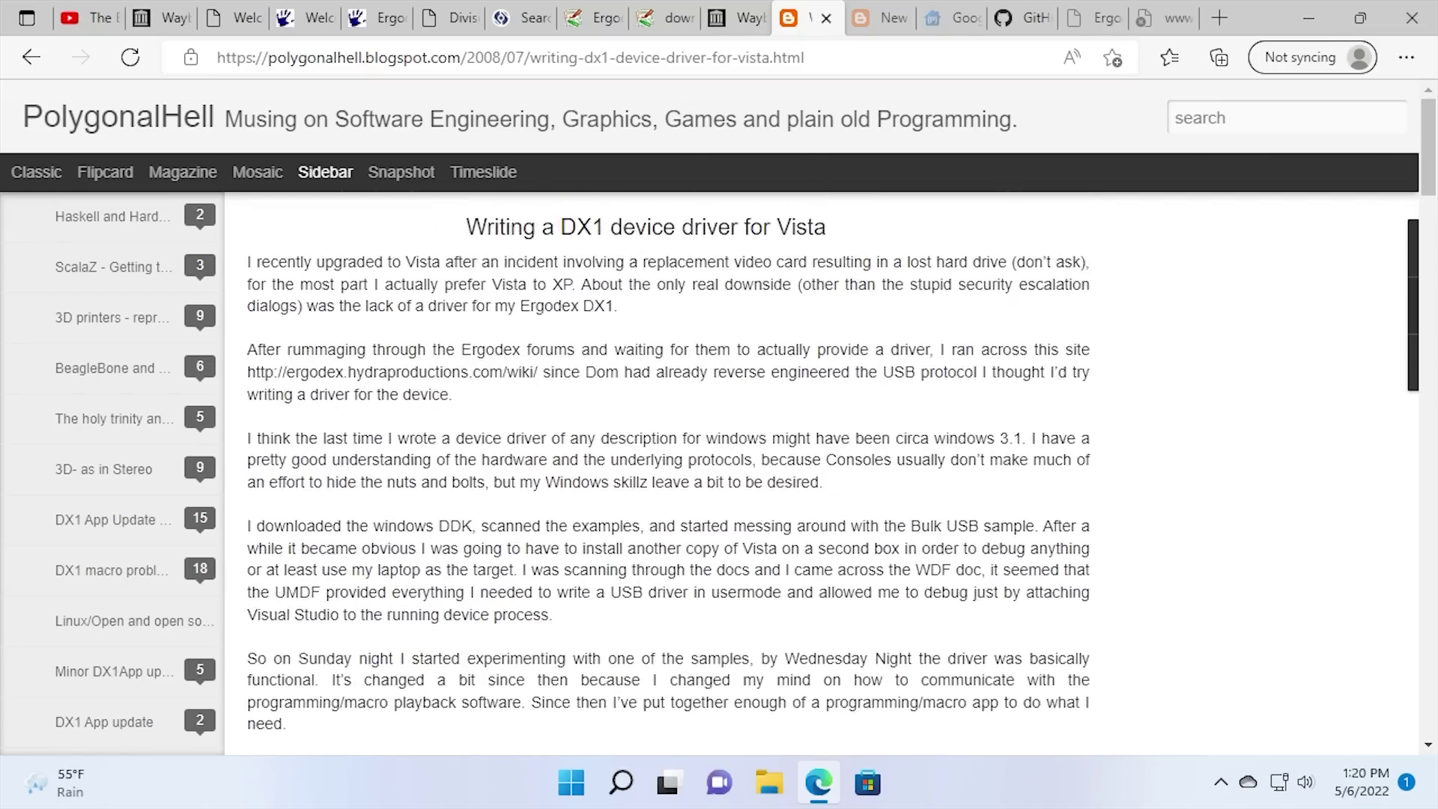
{"action": "scroll", "coordinate": [670, 390], "scroll_direction": "down", "scroll_amount": 2}
{"action": "scroll", "coordinate": [843, 371], "scroll_direction": "up", "scroll_amount": 2}
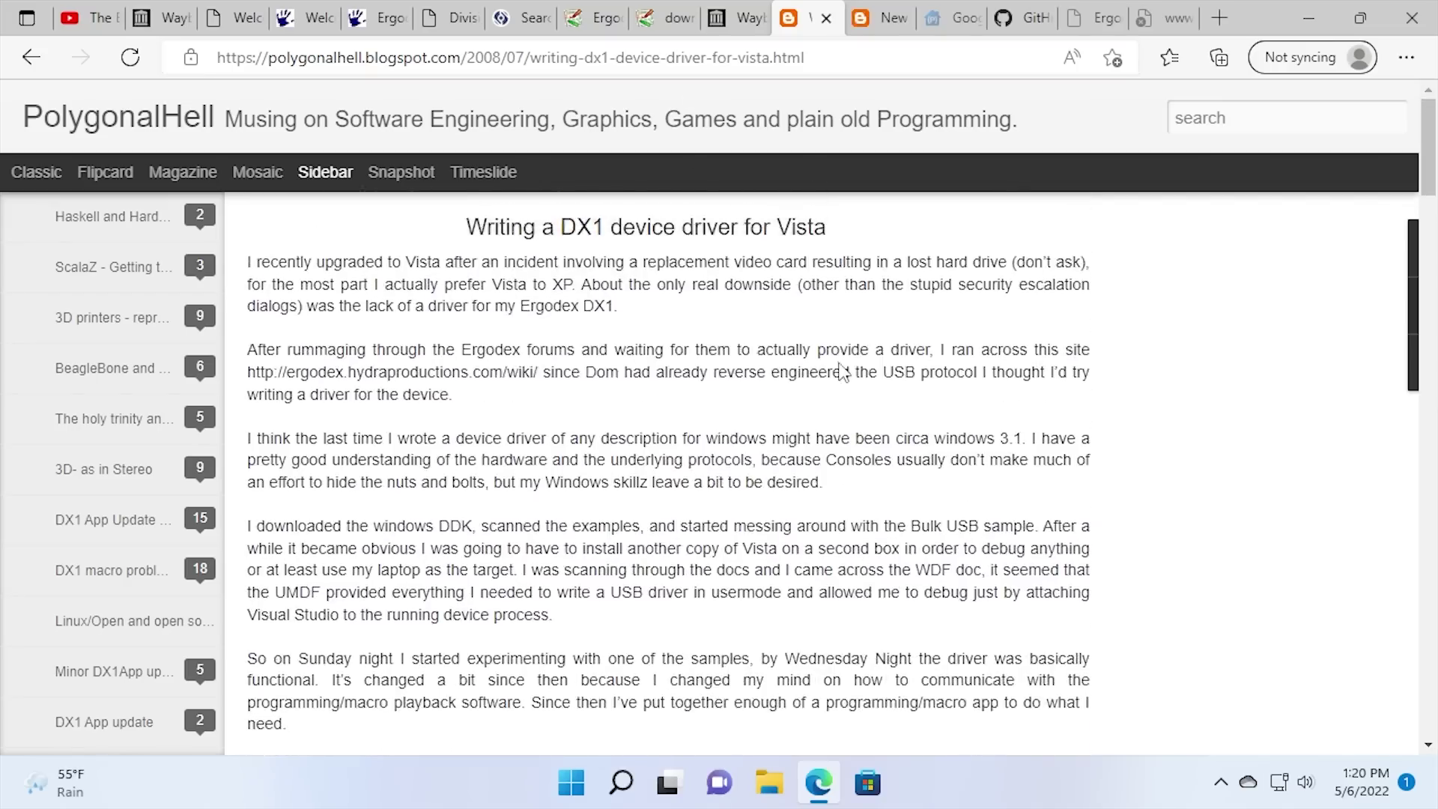
View the "New 32 and 64 Bit Ergodex DX1 drivers" blog post and its driver download link.
{"action": "left_click", "coordinate": [884, 18]}
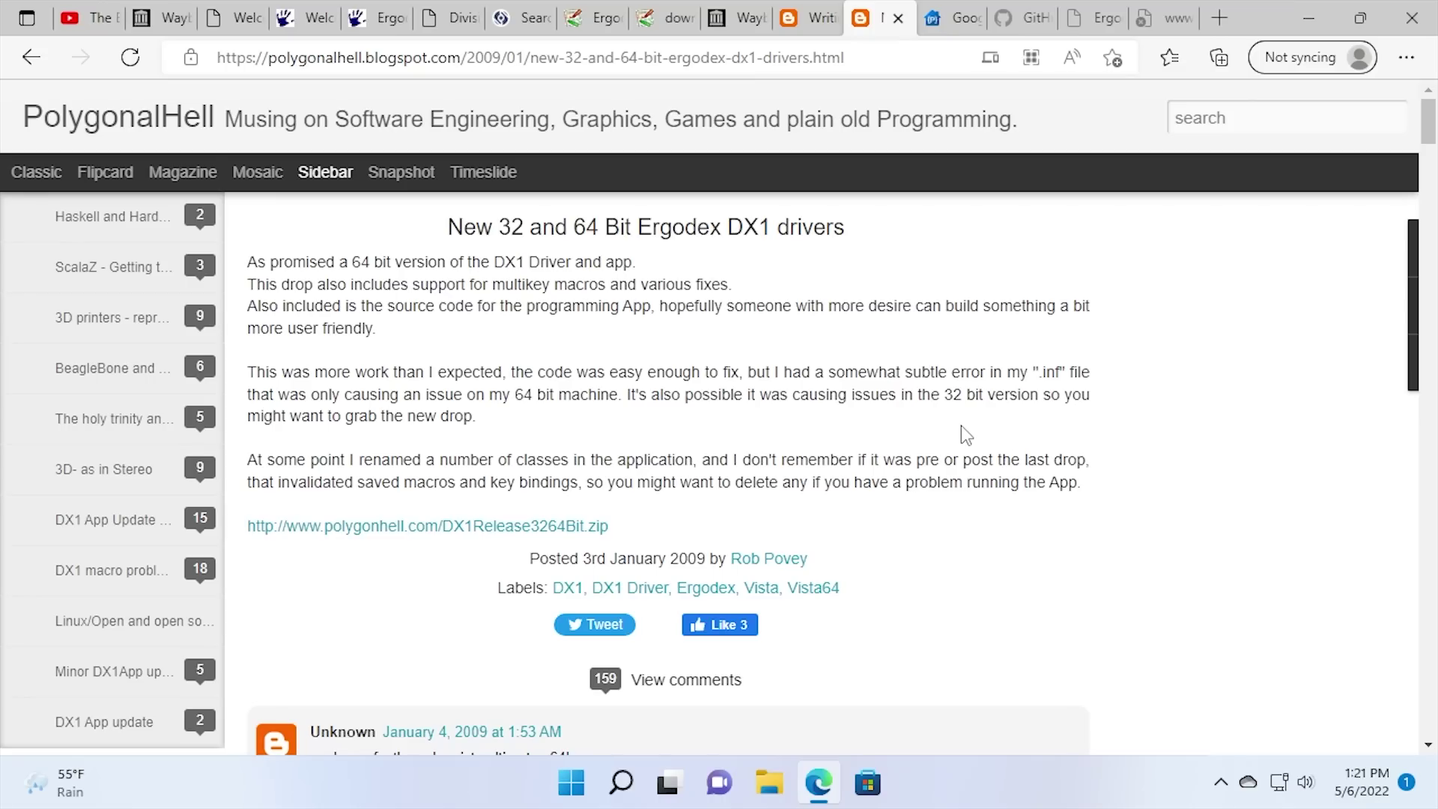
{"action": "left_click_drag", "start_coordinate": [666, 558], "coordinate": [705, 568]}
{"action": "left_click", "coordinate": [722, 524]}
Examine the ew-ergodex-dx1-driver project page in the Google Code Archive, including its Project Moved notice.
{"action": "left_click", "coordinate": [956, 30]}
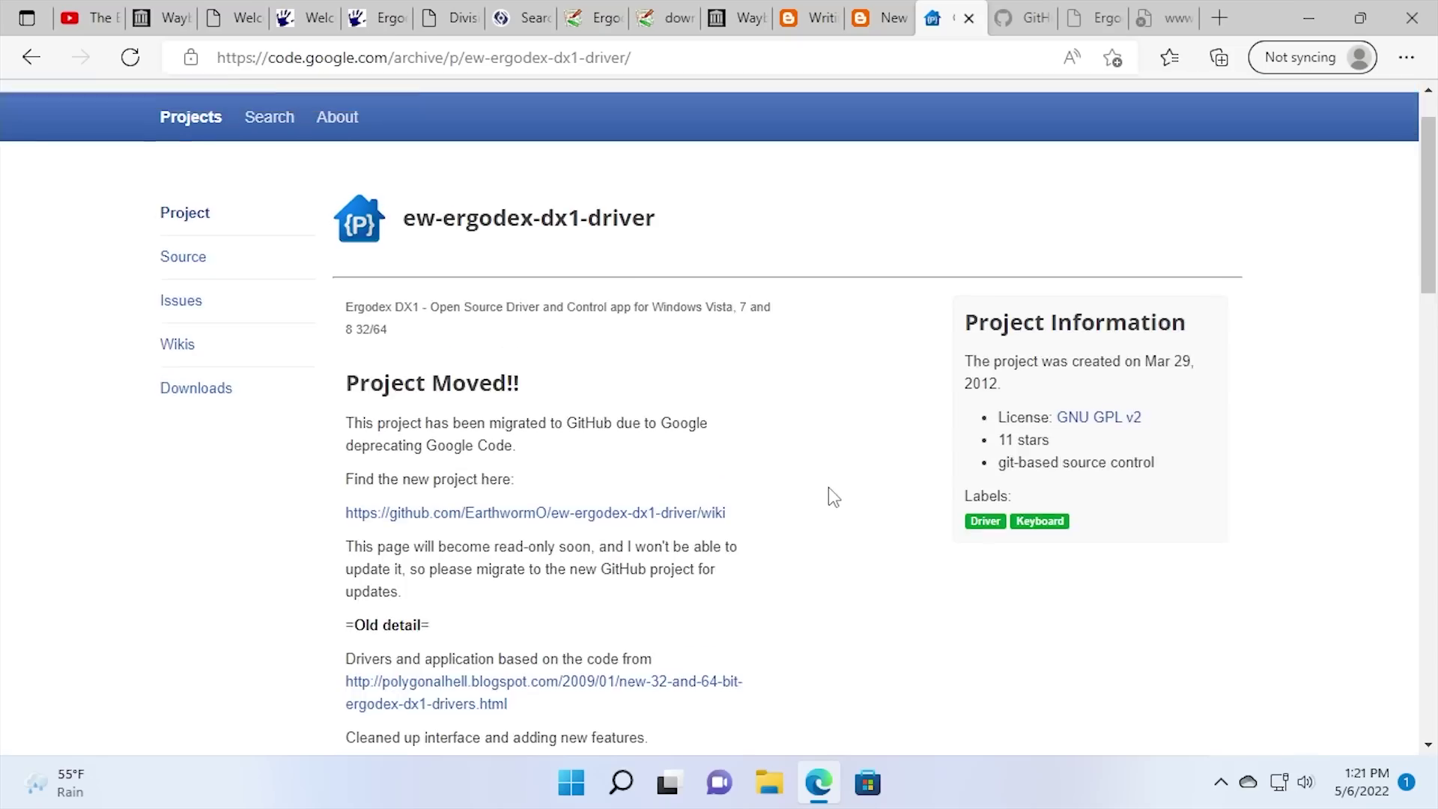
{"action": "scroll", "coordinate": [909, 588], "scroll_direction": "up", "scroll_amount": 1}
{"action": "scroll", "coordinate": [860, 604], "scroll_direction": "down", "scroll_amount": 2}
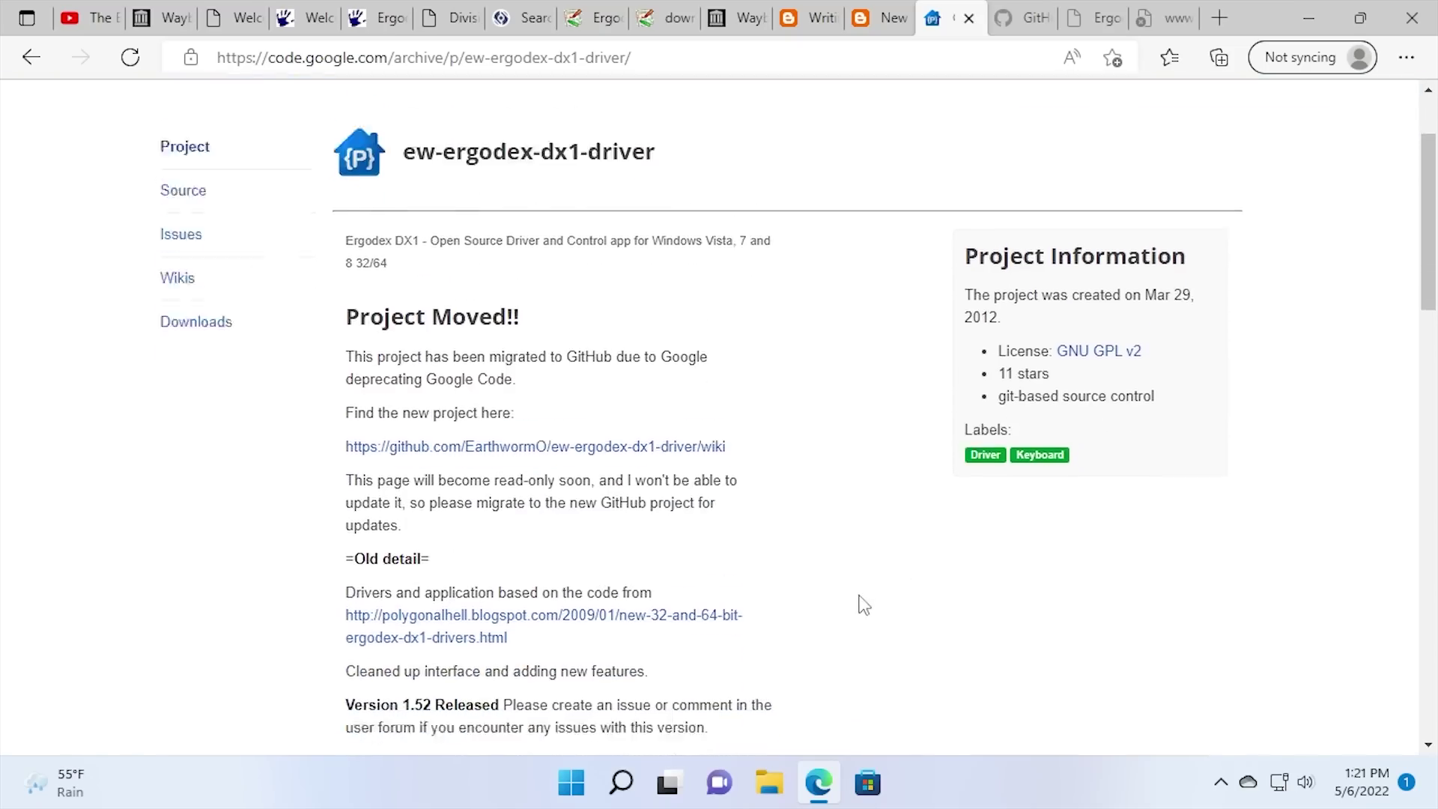
{"action": "scroll", "coordinate": [678, 624], "scroll_direction": "up", "scroll_amount": 1}
{"action": "scroll", "coordinate": [678, 623], "scroll_direction": "up", "scroll_amount": 1}
{"action": "scroll", "coordinate": [690, 497], "scroll_direction": "down", "scroll_amount": 3}
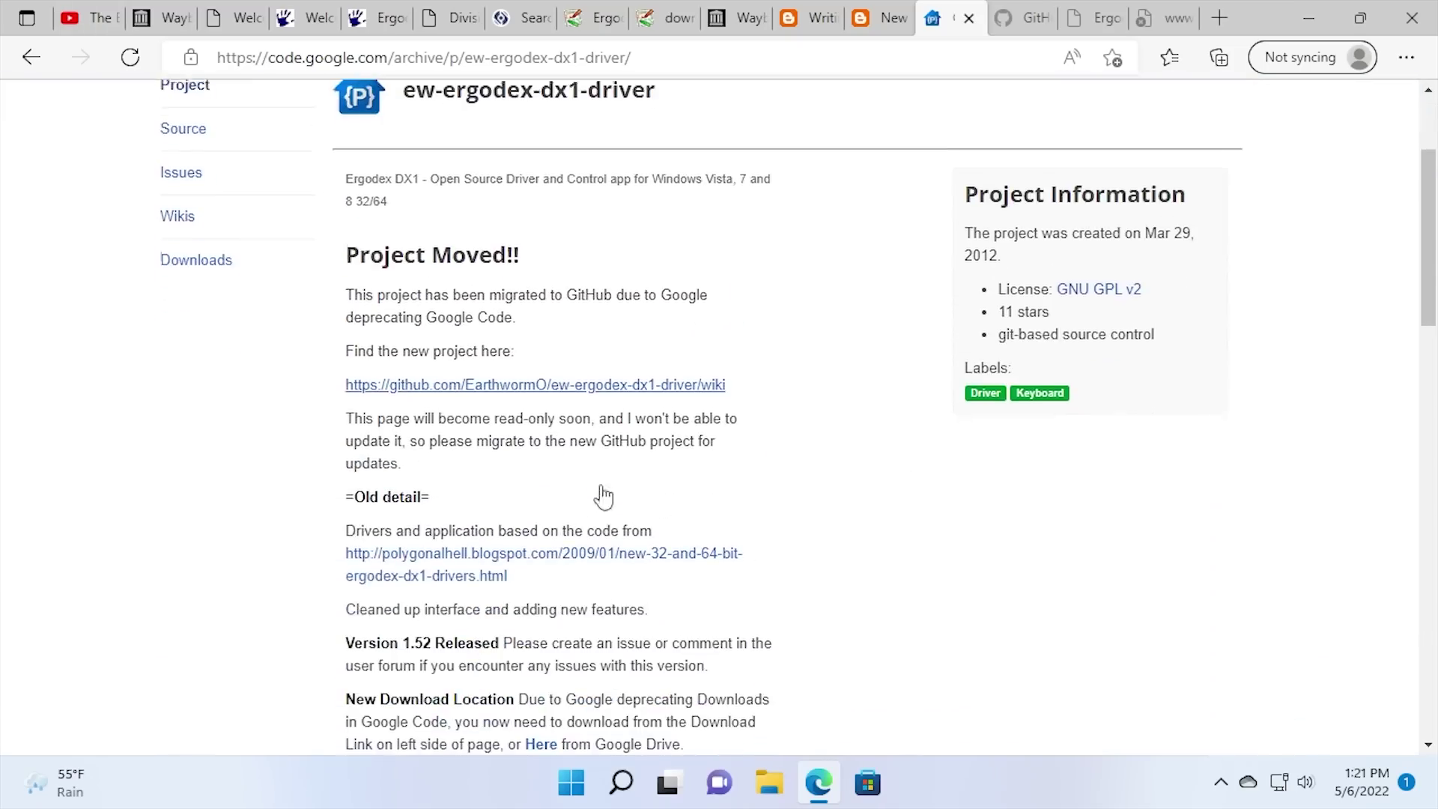
{"action": "scroll", "coordinate": [592, 472], "scroll_direction": "up", "scroll_amount": 3}
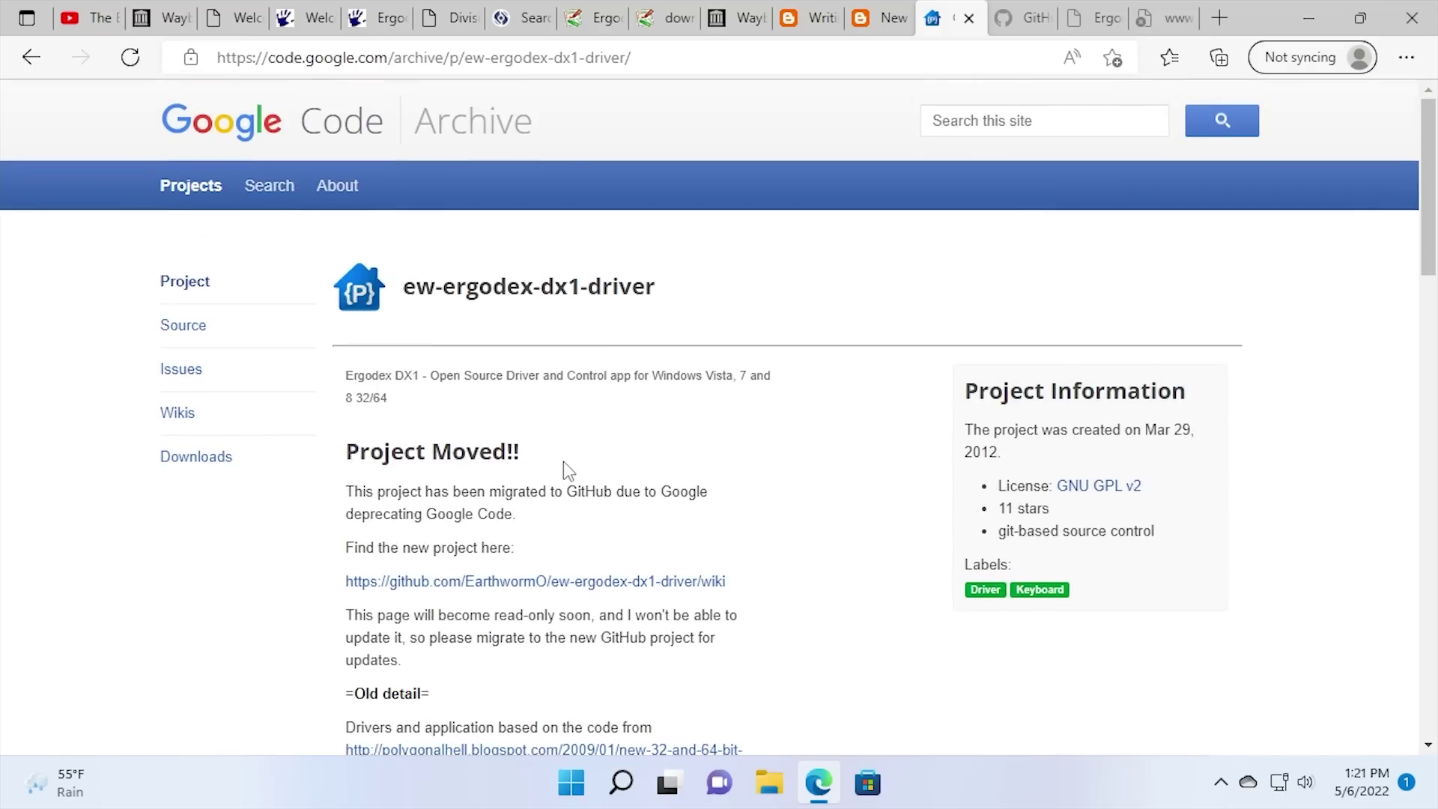
Open the DX1 Utility 1.6 release page from the ew-ergodex-dx1-driver GitHub repository.
{"action": "left_click", "coordinate": [1022, 17]}
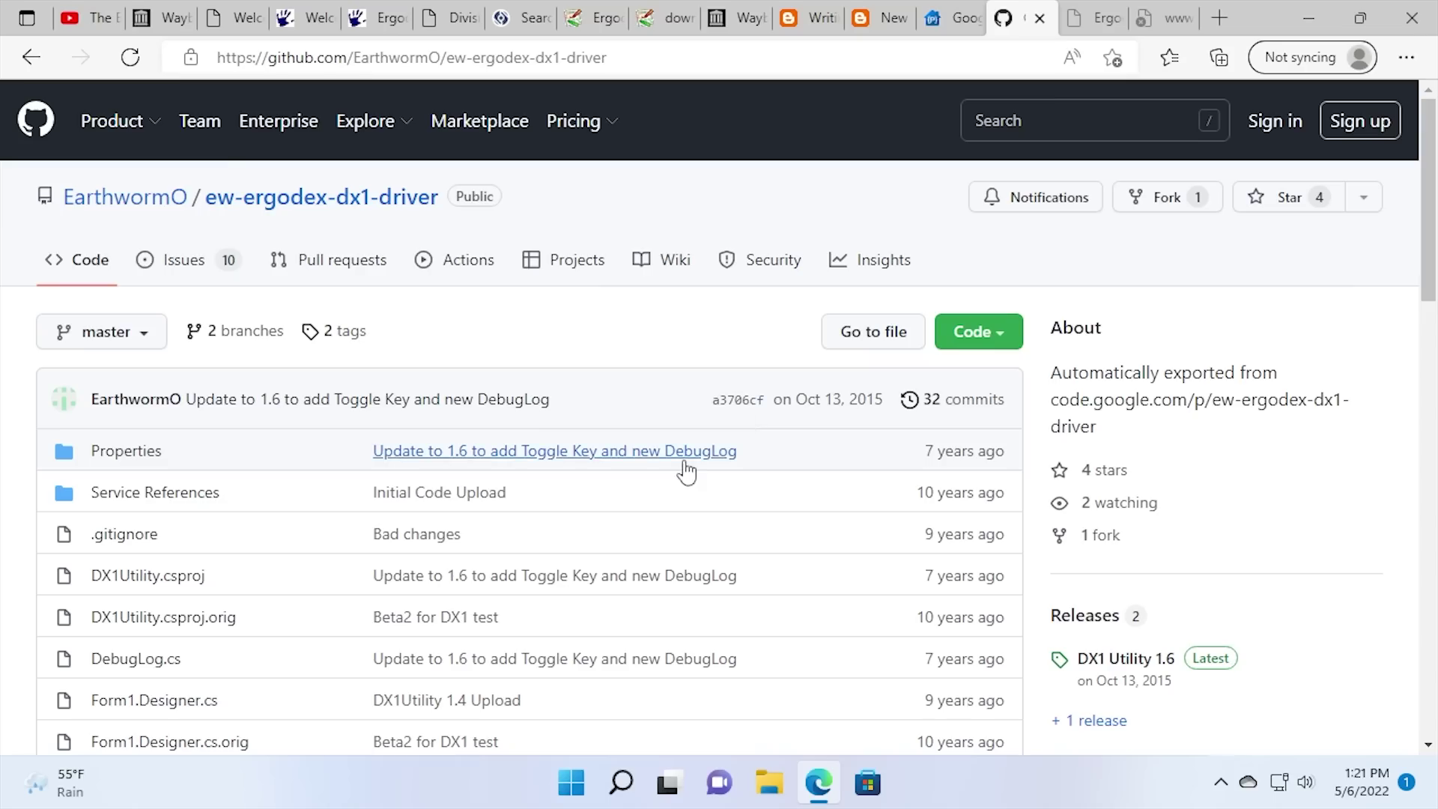
{"action": "scroll", "coordinate": [861, 495], "scroll_direction": "down", "scroll_amount": 1}
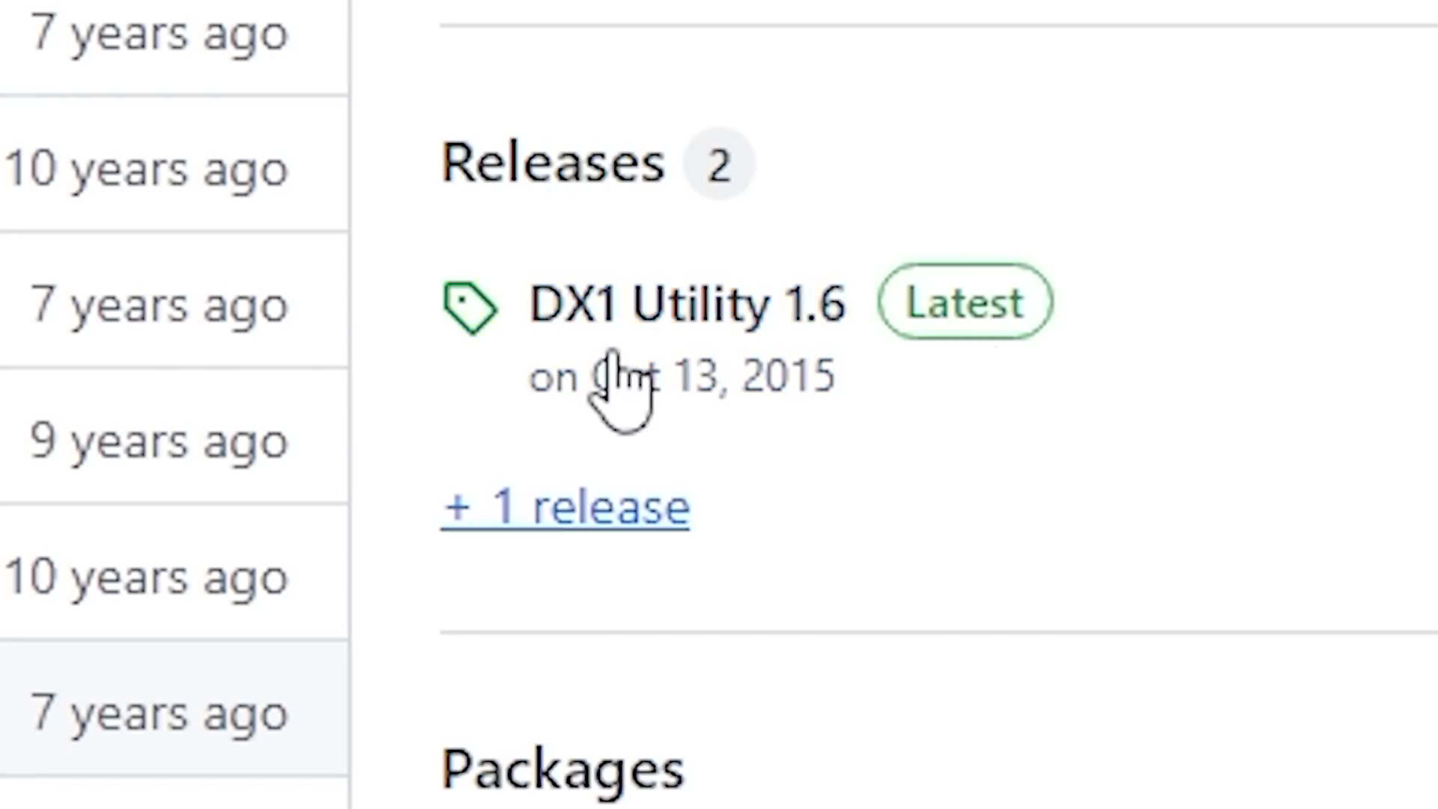
{"action": "left_click", "coordinate": [688, 399]}
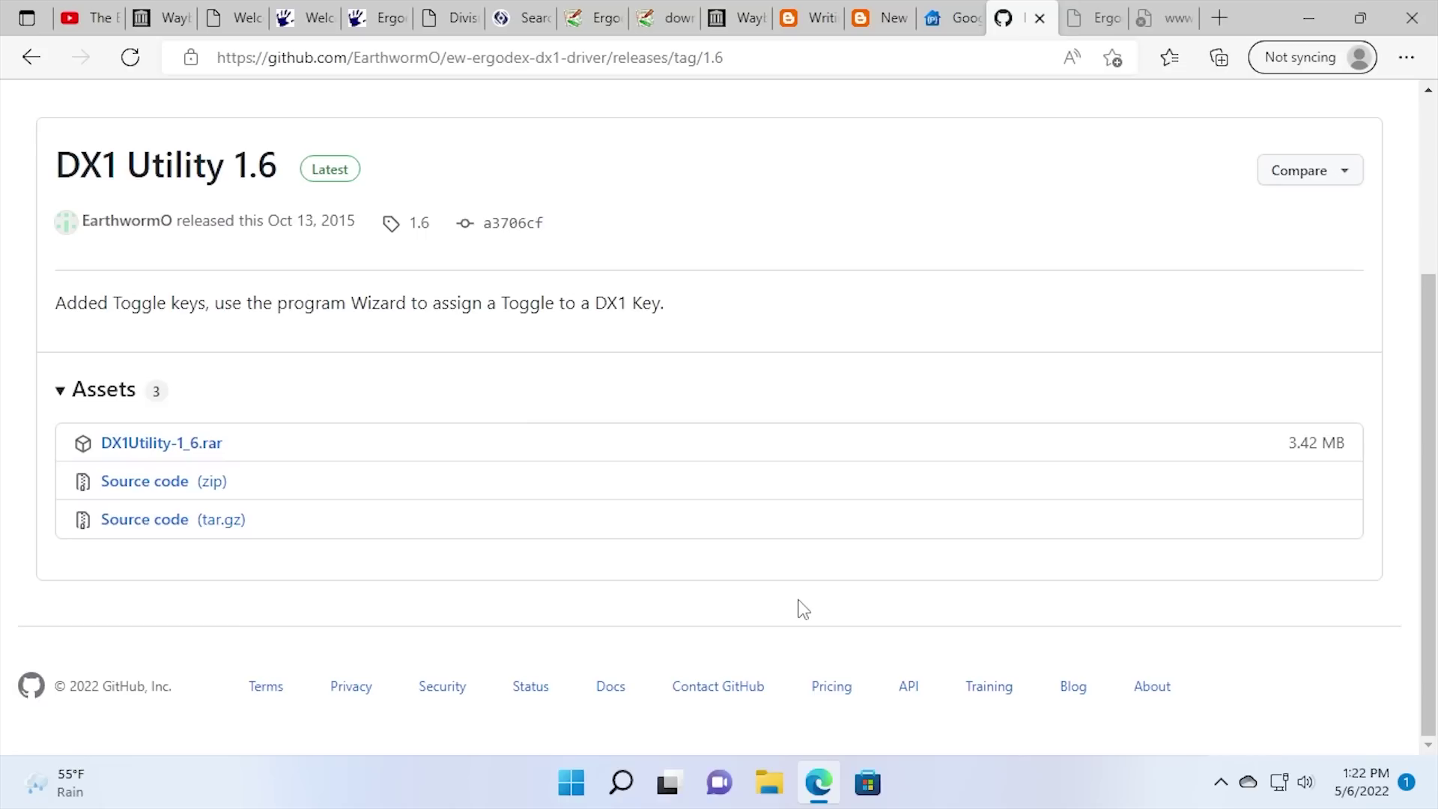
Minimize the browser, open the DX1Utility-1_6 folder in EarthwormO, and bring up the main window of the already running DX1Utility.
{"action": "left_click", "coordinate": [1311, 21]}
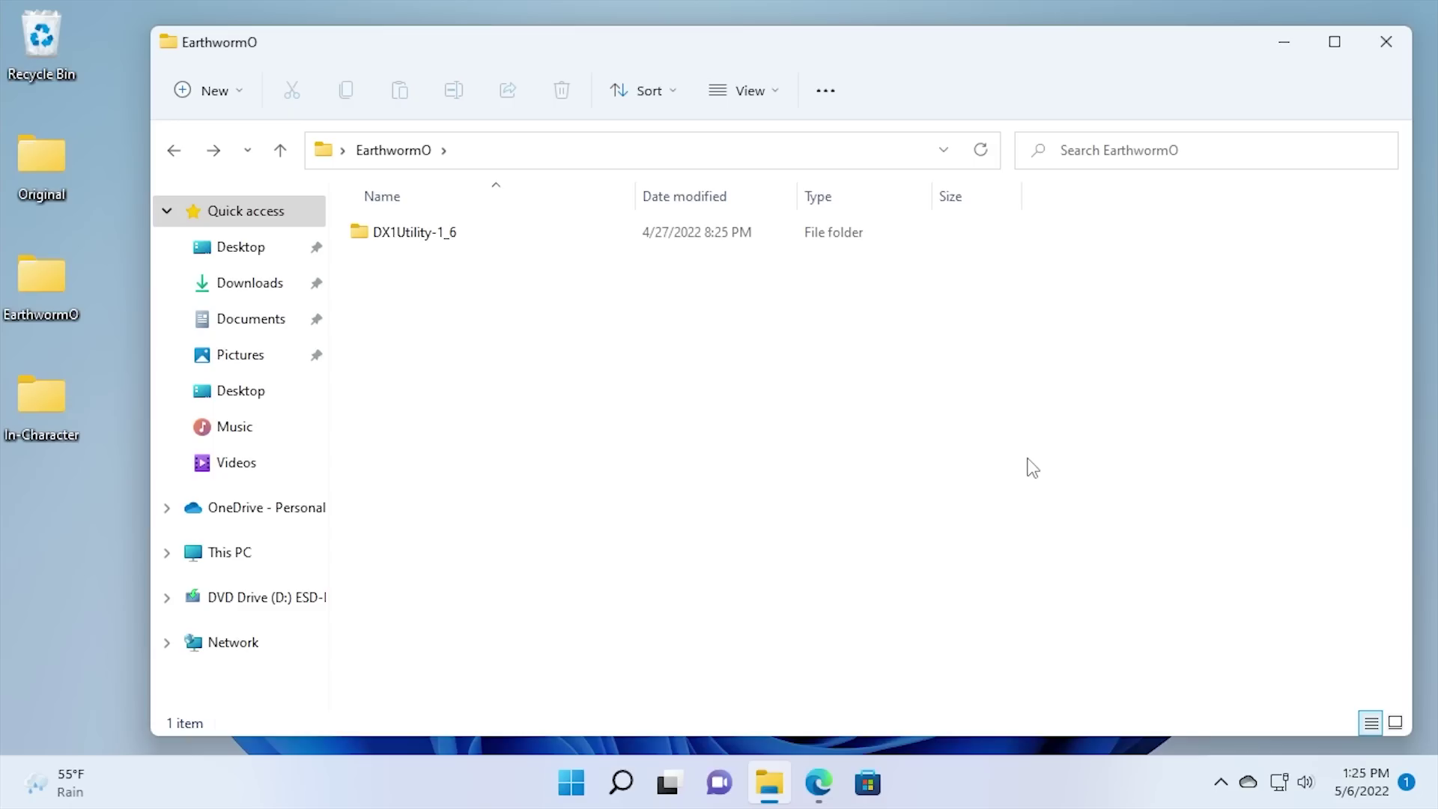
{"action": "double_click", "coordinate": [451, 245]}
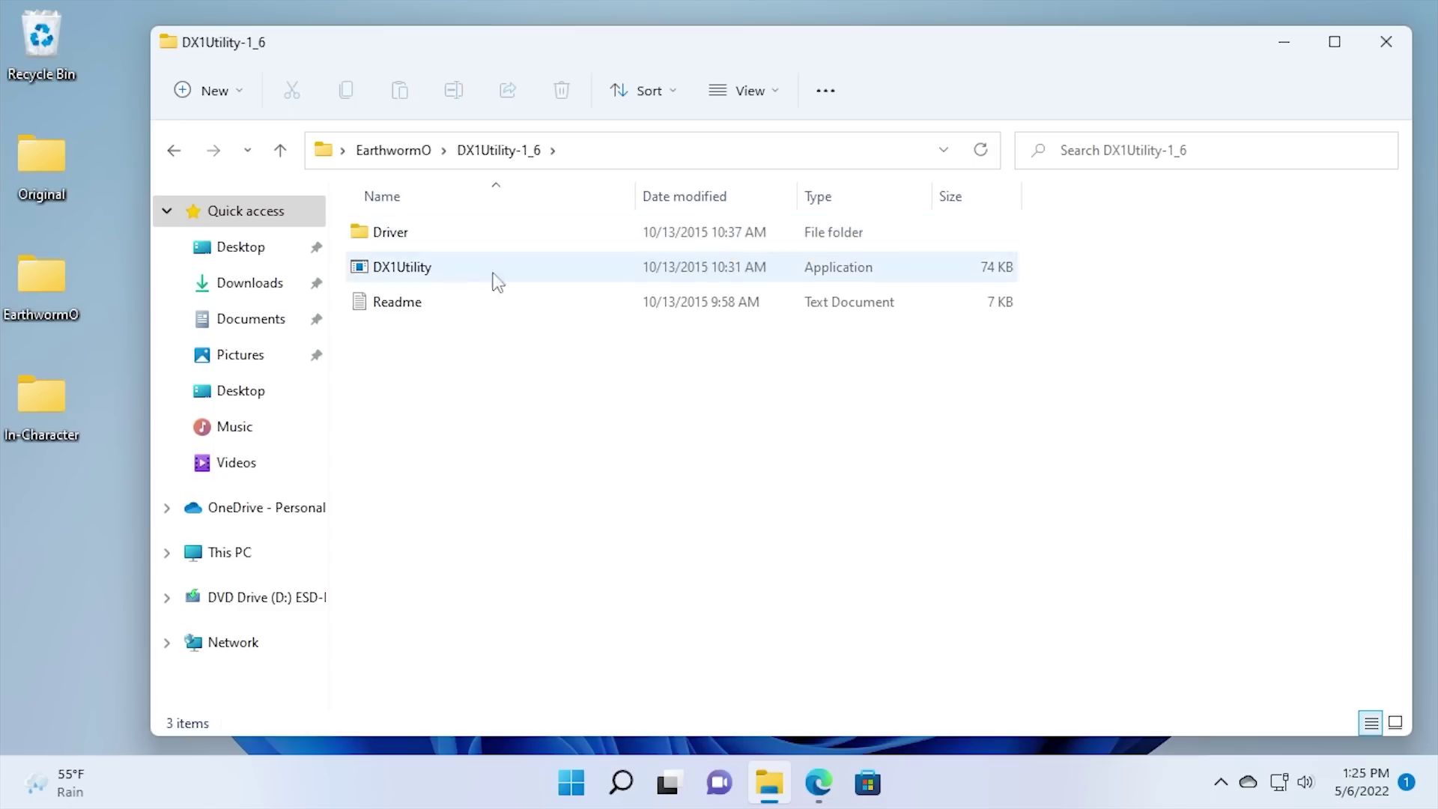
{"action": "left_click", "coordinate": [1221, 782]}
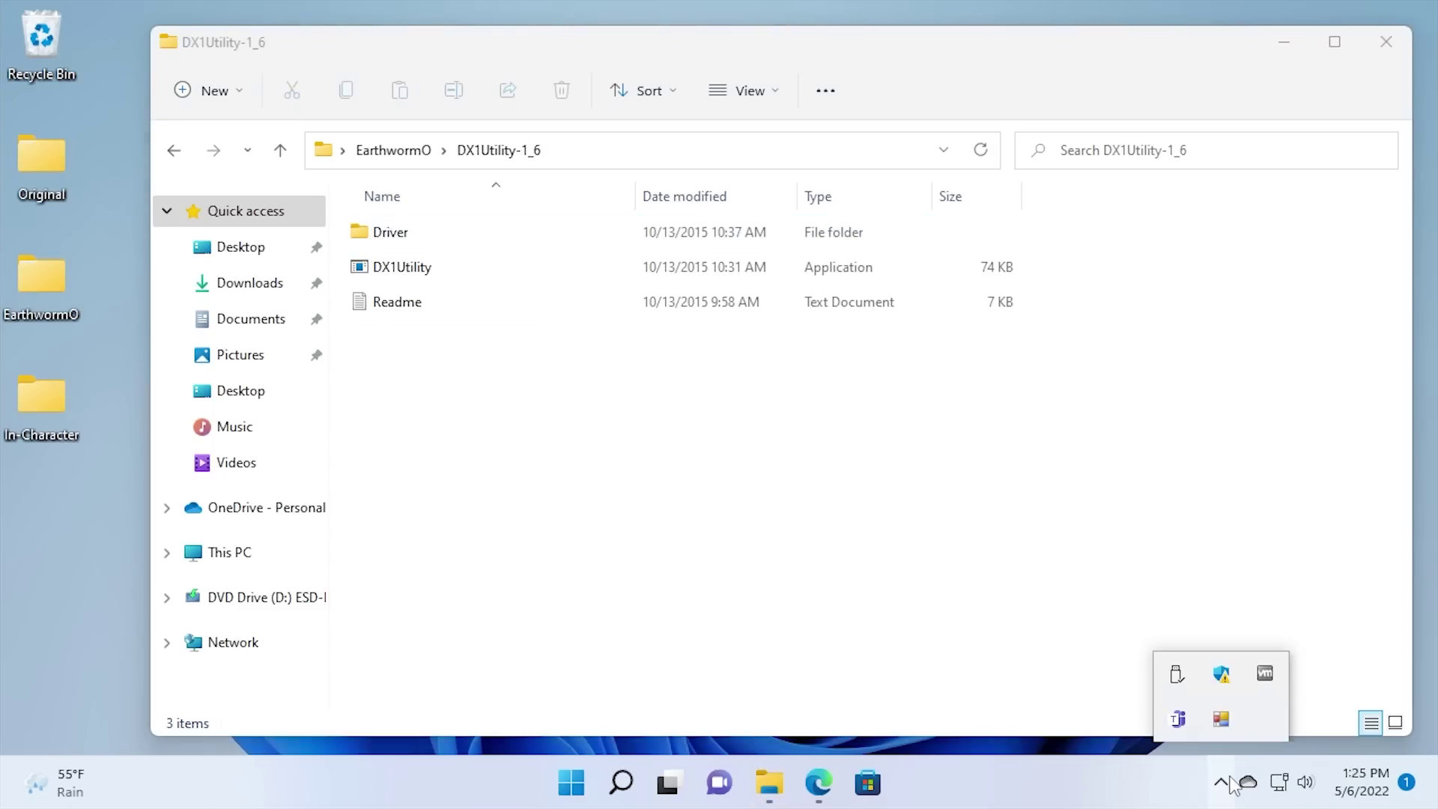
{"action": "right_click", "coordinate": [1229, 731]}
{"action": "left_click", "coordinate": [1158, 683]}
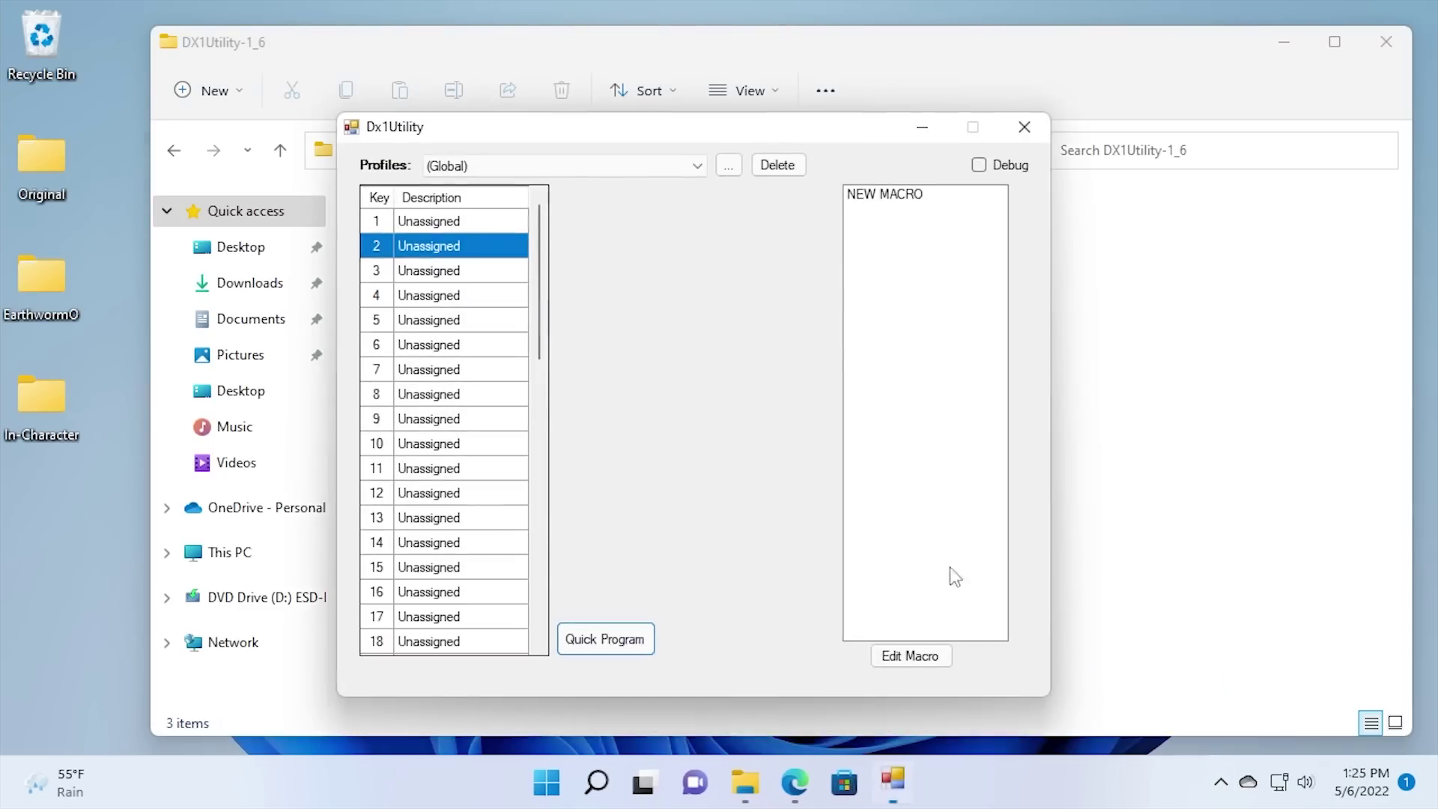
Look through the list of assignable keys in the (Global) profile and select key 8.
{"action": "left_click_drag", "start_coordinate": [558, 142], "coordinate": [591, 115]}
{"action": "left_click_drag", "start_coordinate": [581, 231], "coordinate": [592, 433]}
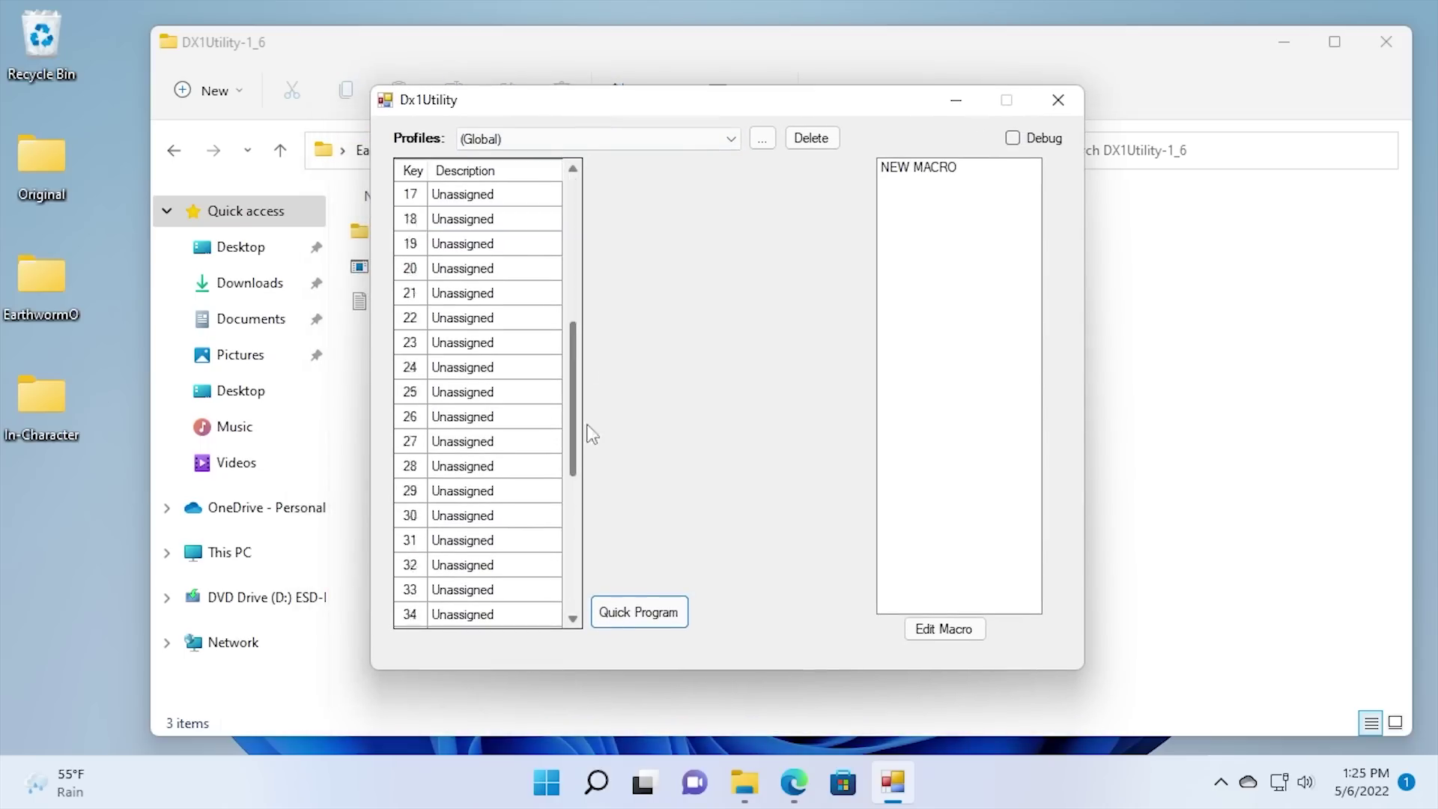
{"action": "key", "text": "Down"}
{"action": "left_click", "coordinate": [514, 367]}
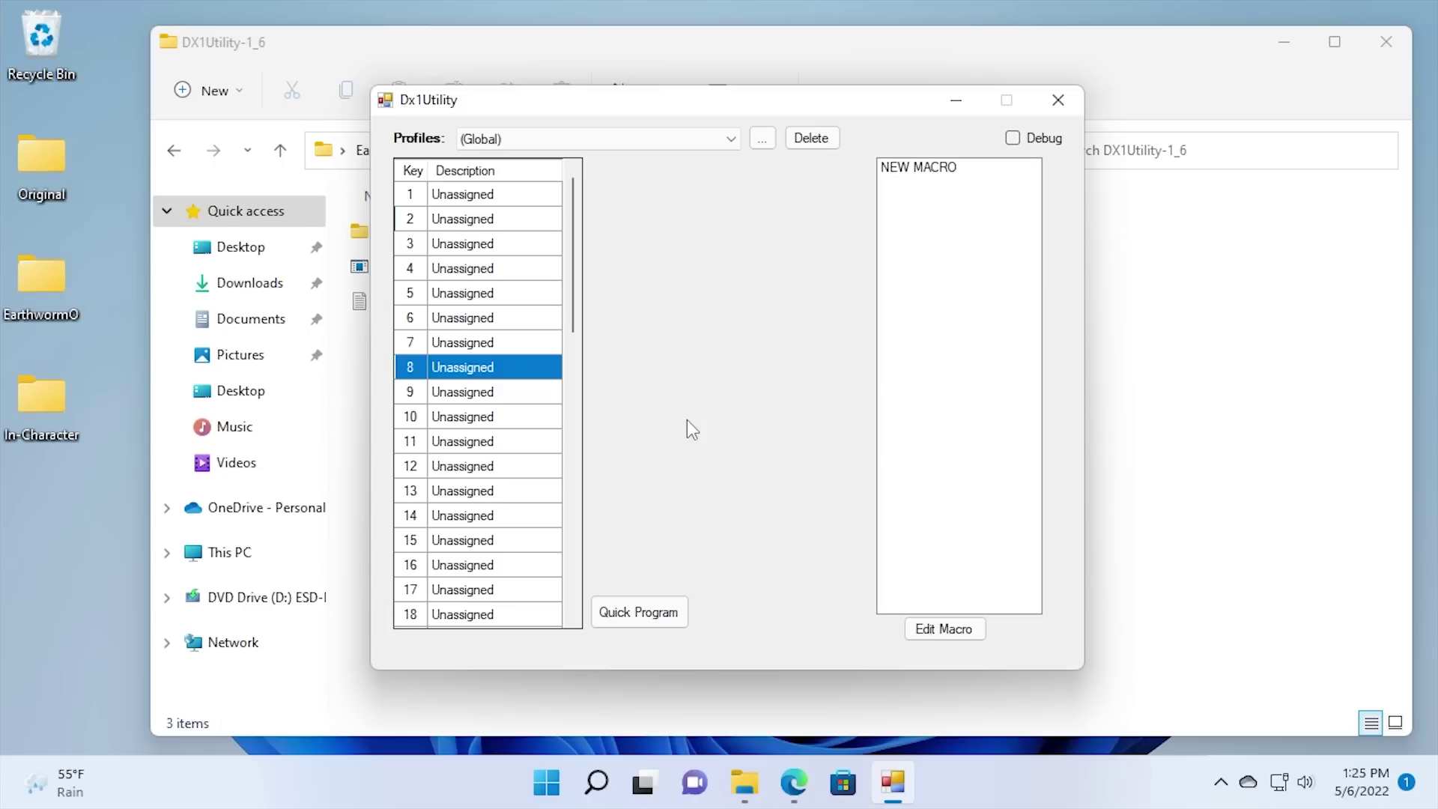
Try a Single Key assignment of A for key 8 in the program wizard, and return to the type selection.
{"action": "left_click", "coordinate": [494, 367]}
{"action": "right_click", "coordinate": [478, 372]}
{"action": "left_click", "coordinate": [539, 382]}
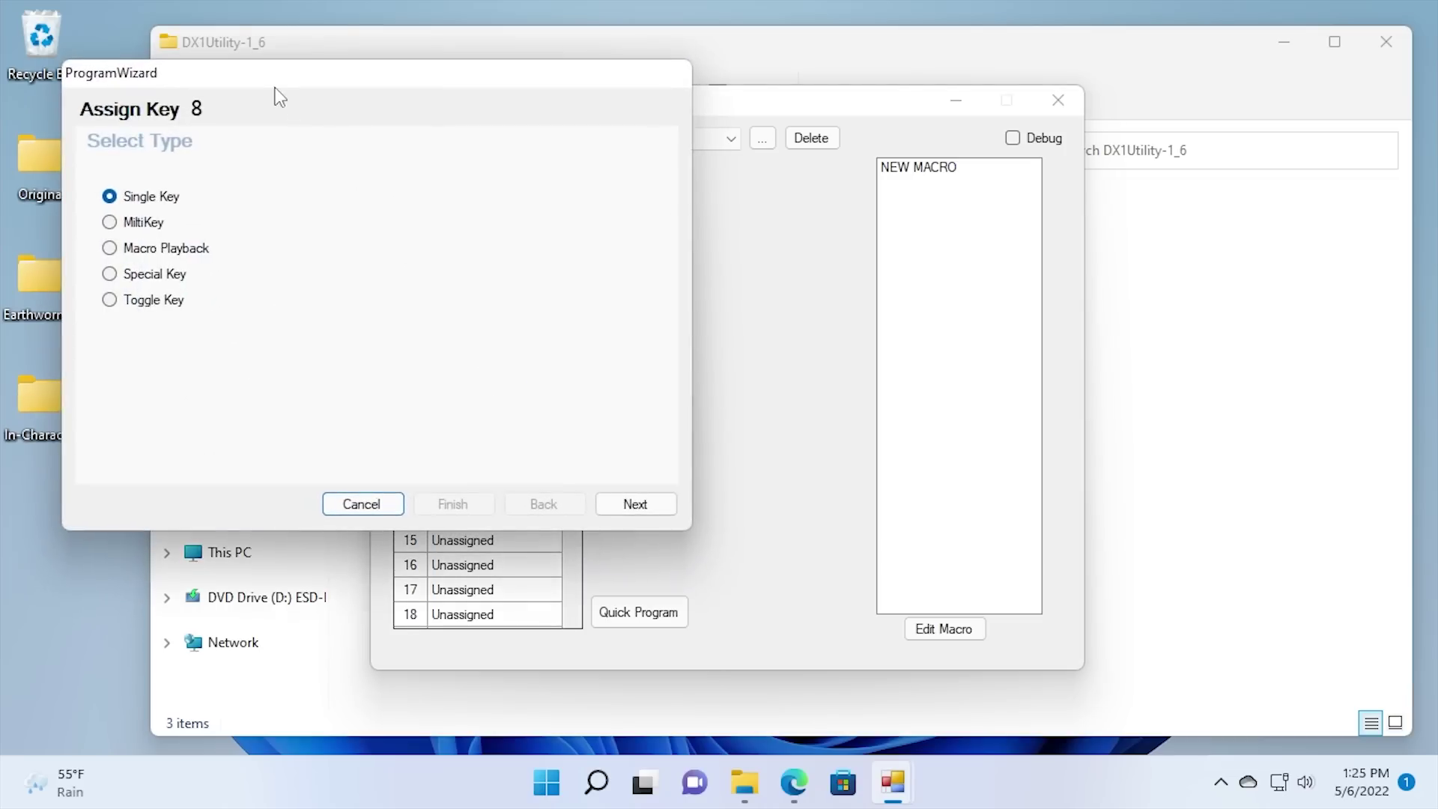
{"action": "left_click_drag", "start_coordinate": [279, 93], "coordinate": [620, 187]}
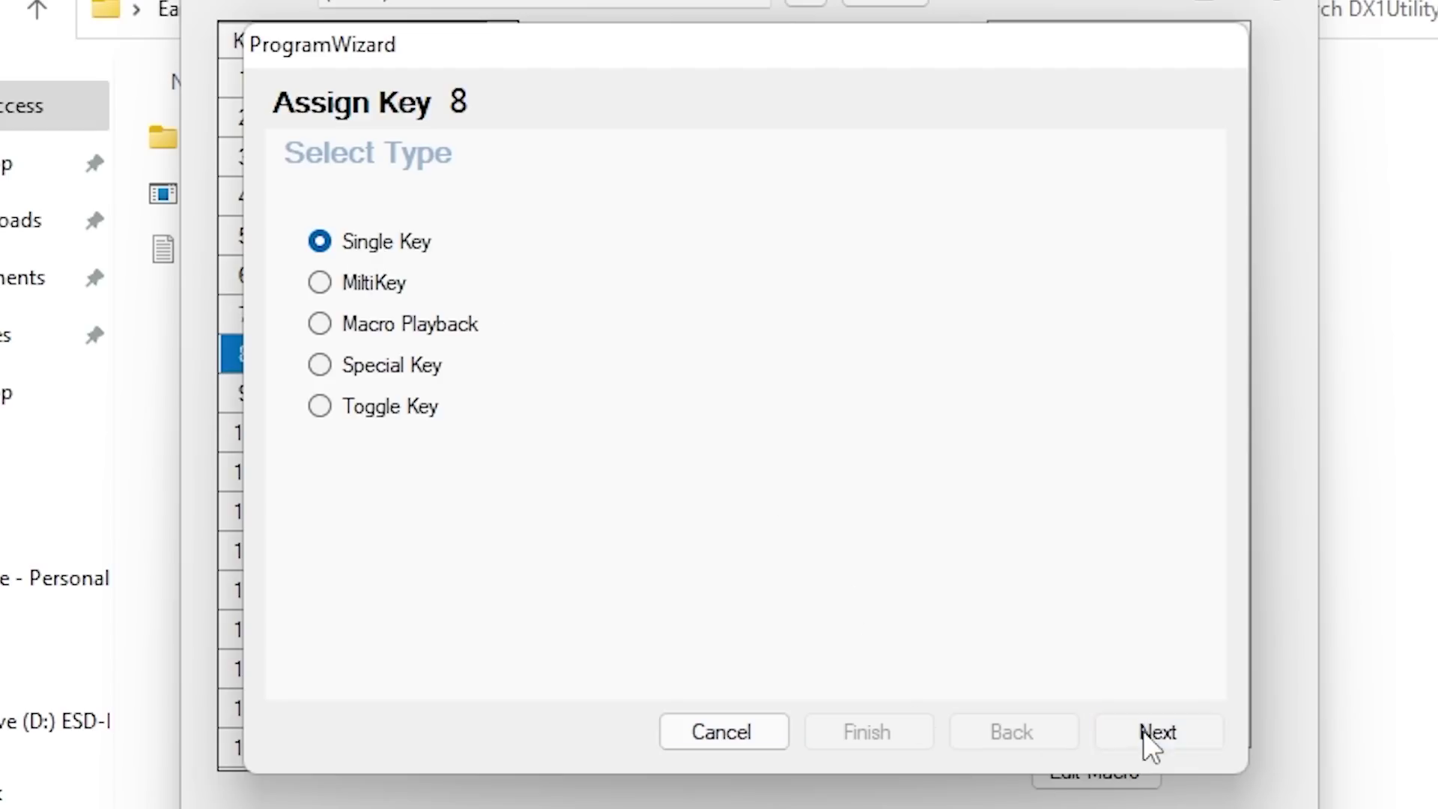
{"action": "left_click", "coordinate": [972, 610]}
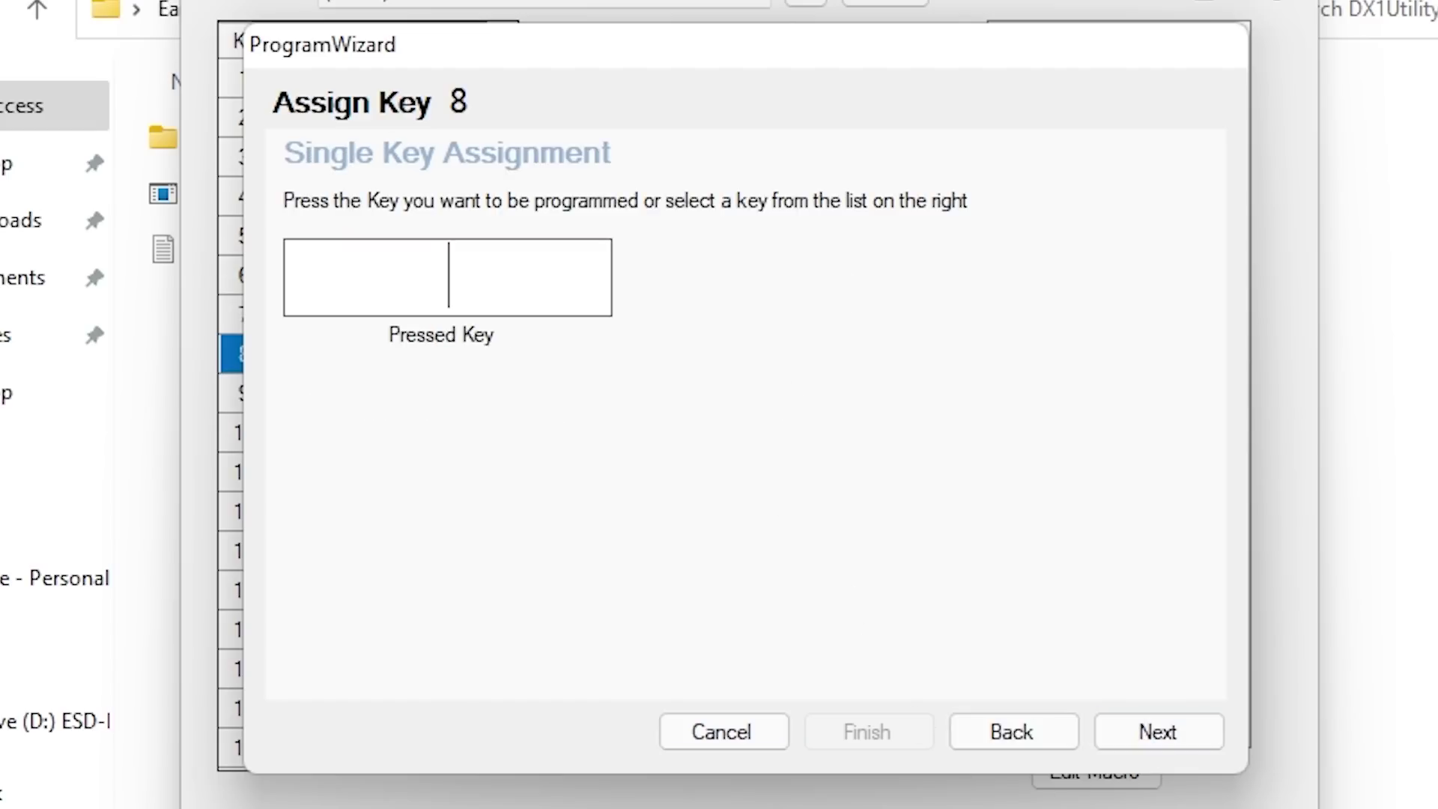
{"action": "key", "text": "a"}
{"action": "left_click", "coordinate": [1043, 735]}
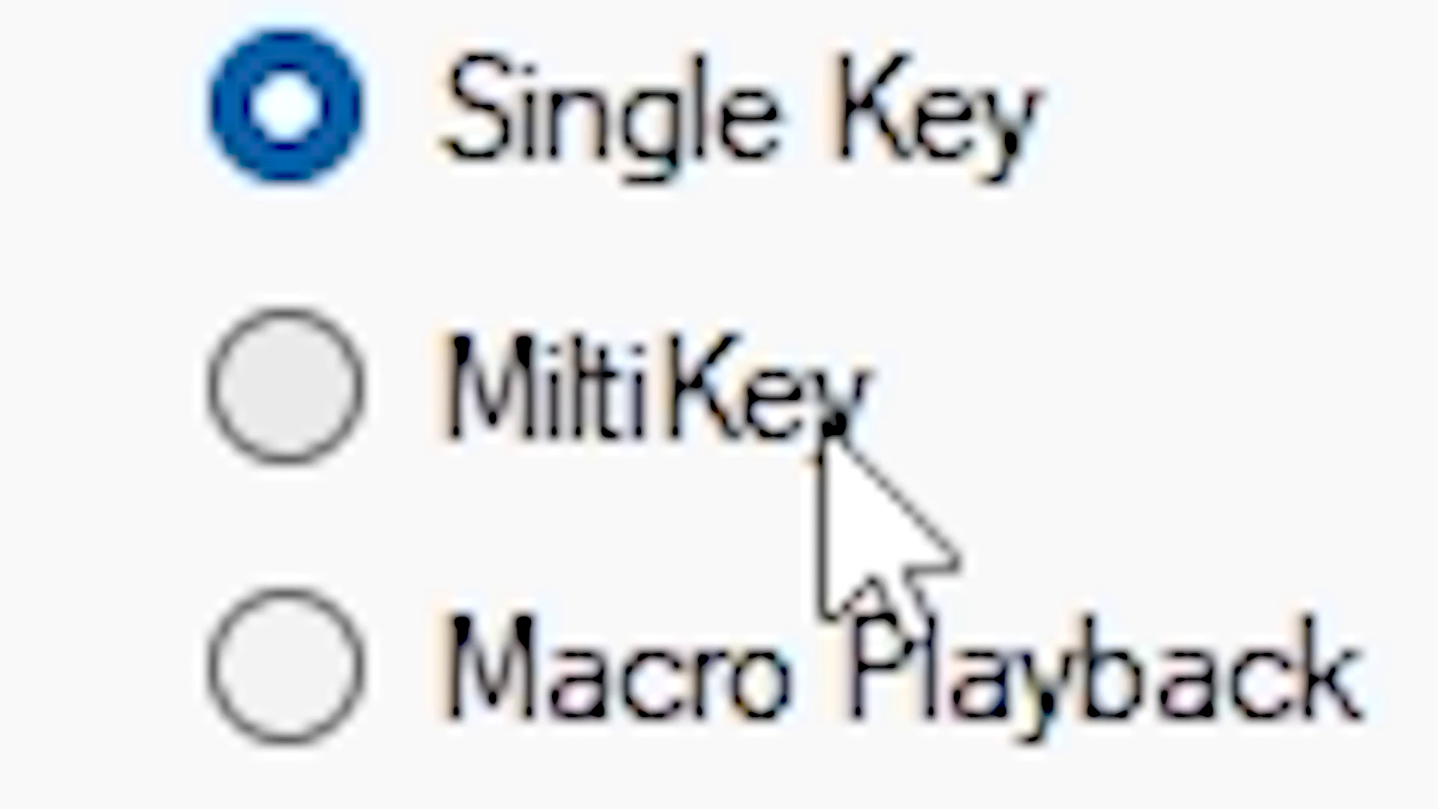
Try the MiltiKey type for key 8, cancel the assignment wizard, and close the Dx1Utility window.
{"action": "left_click", "coordinate": [399, 287]}
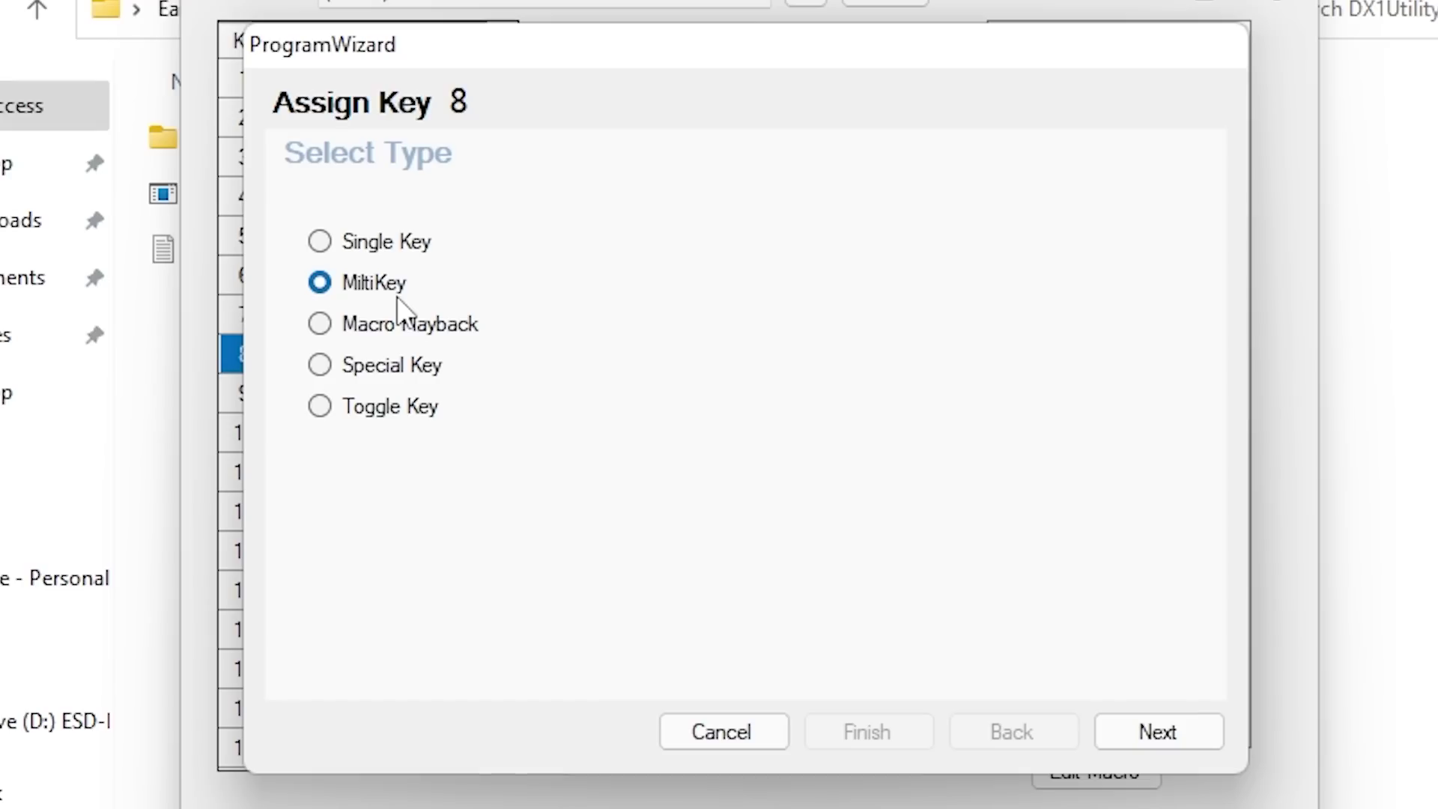
{"action": "left_click", "coordinate": [1146, 725]}
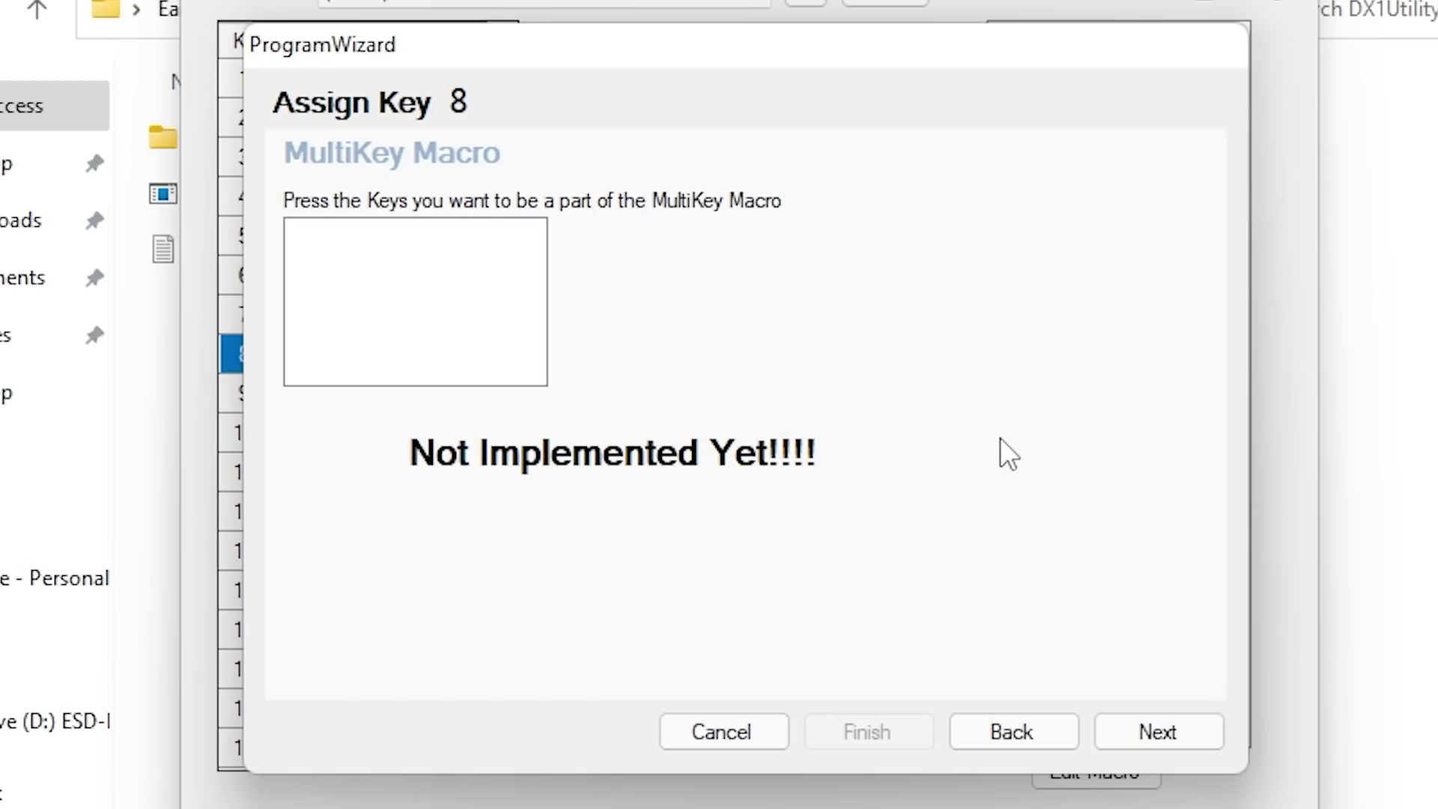
{"action": "left_click_drag", "start_coordinate": [765, 51], "coordinate": [686, 101]}
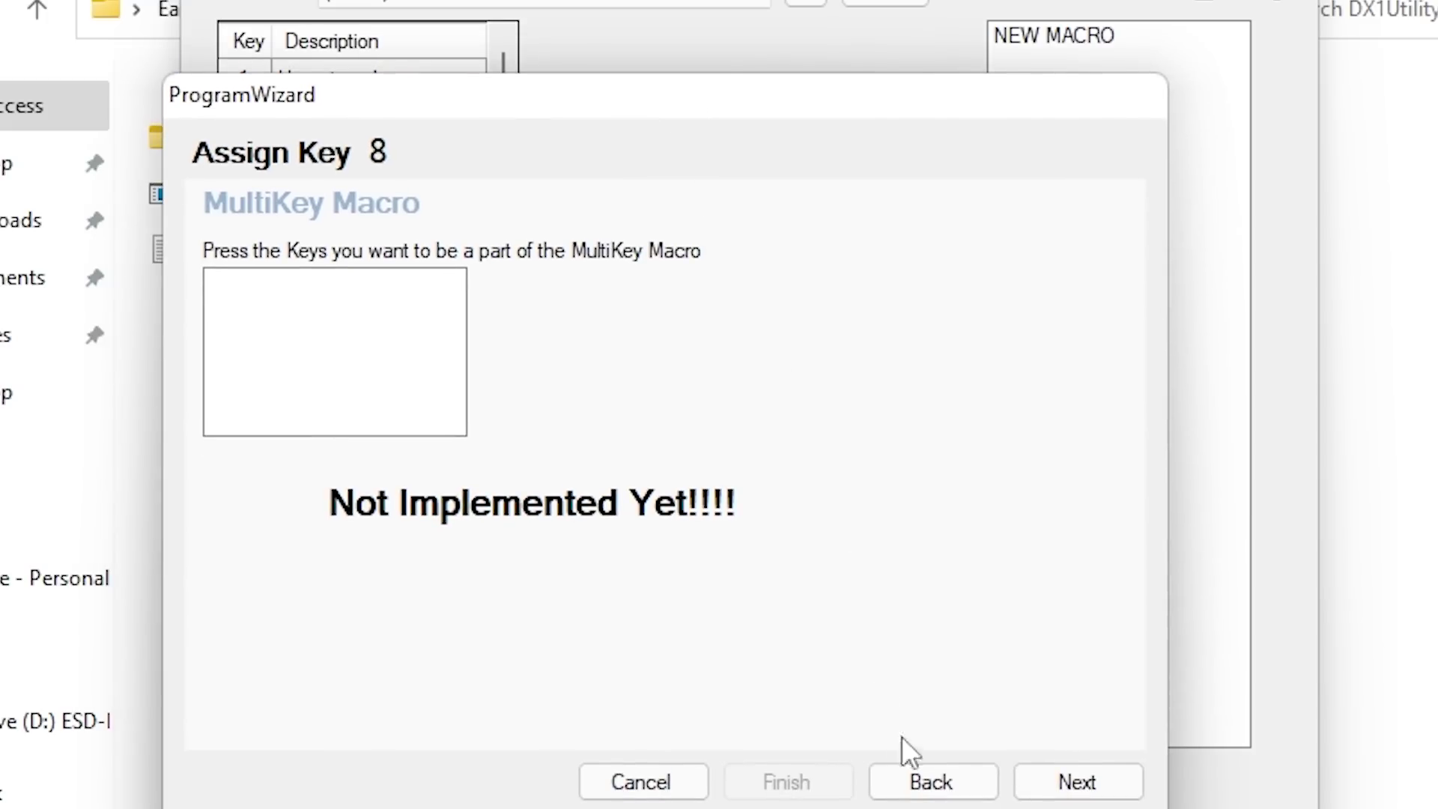
{"action": "left_click", "coordinate": [931, 782]}
{"action": "left_click", "coordinate": [641, 782]}
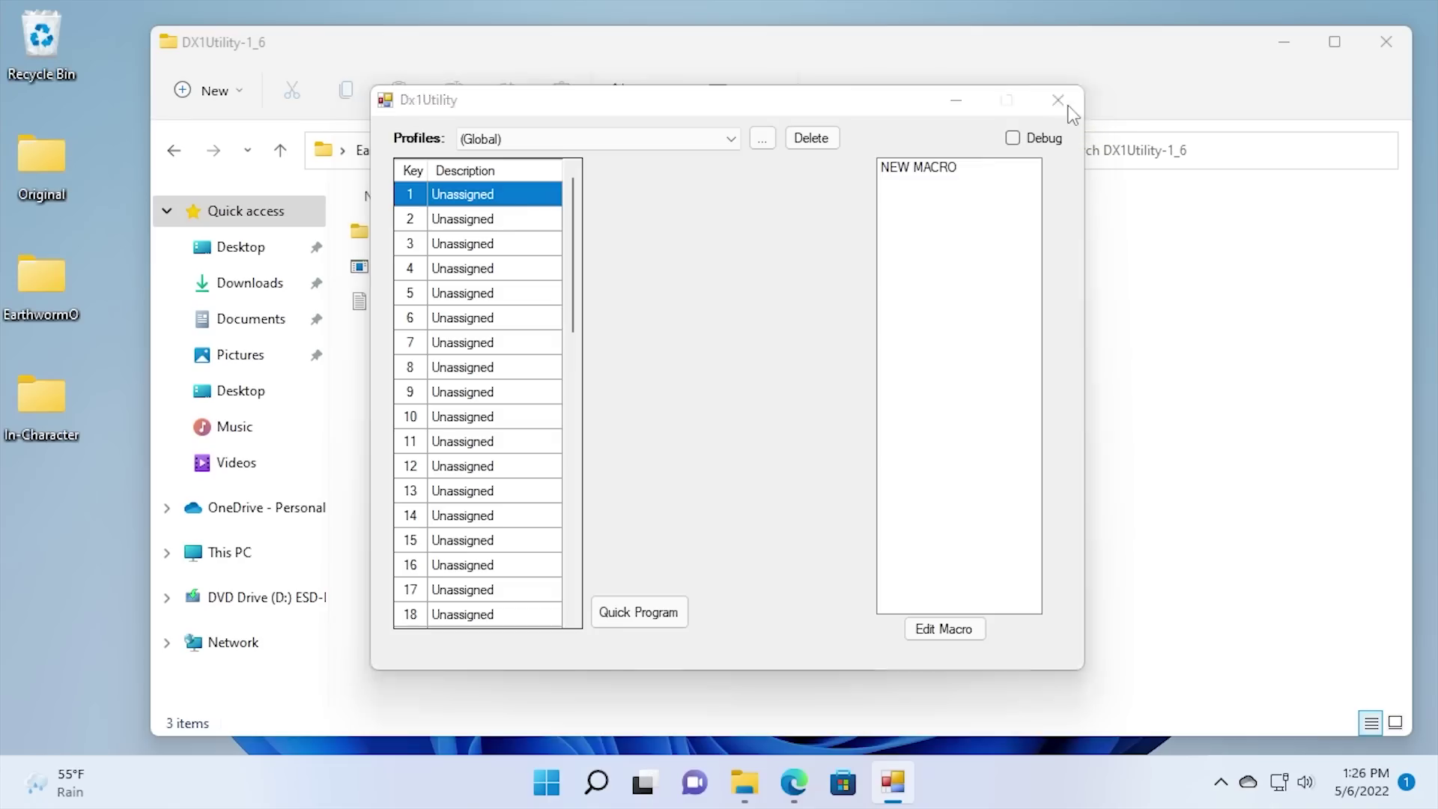
{"action": "left_click", "coordinate": [1069, 105]}
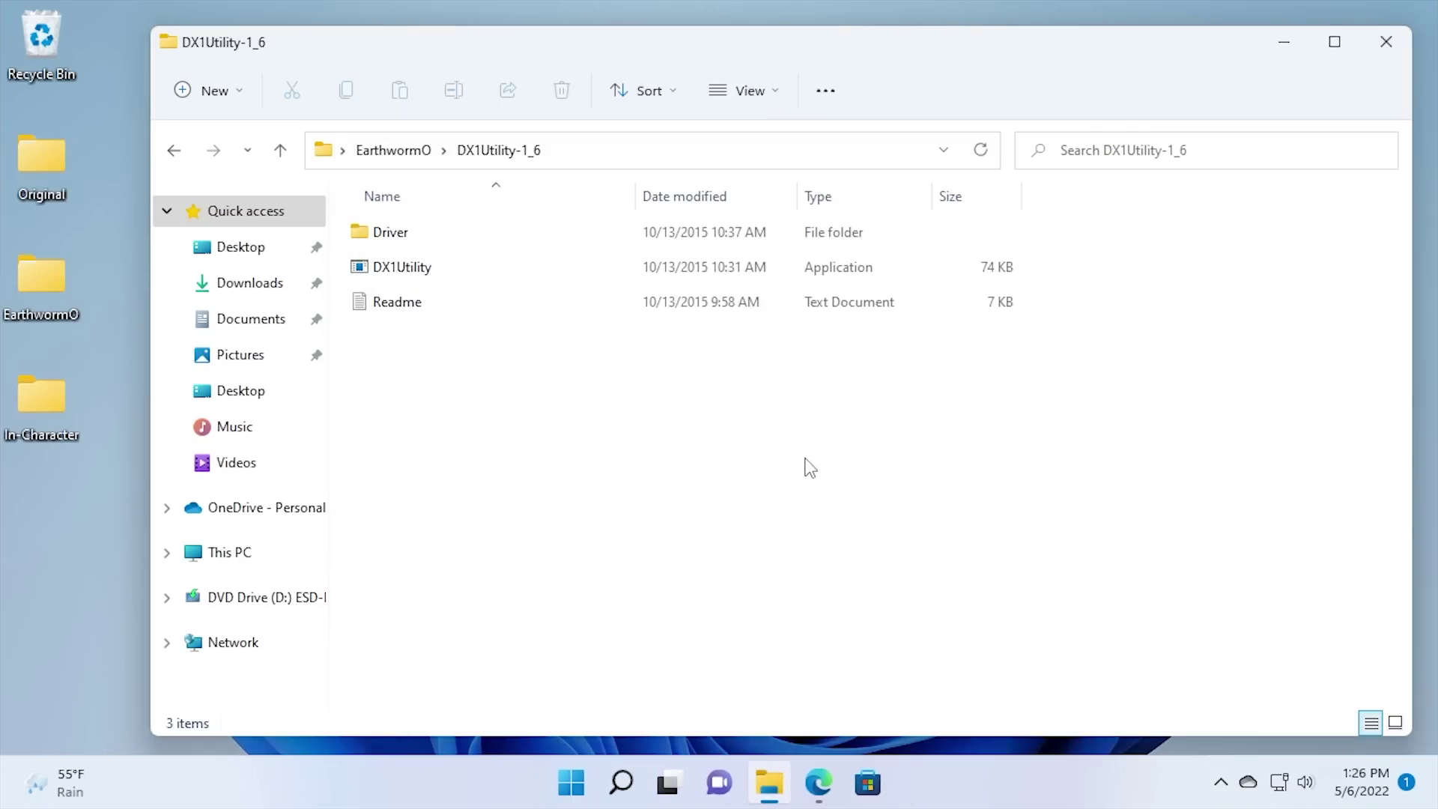
Launch the Ergodex_Suite_v1.3 installer from the Ergodex_Suite_v1.3 folder inside the Original desktop folder.
{"action": "double_click", "coordinate": [54, 158]}
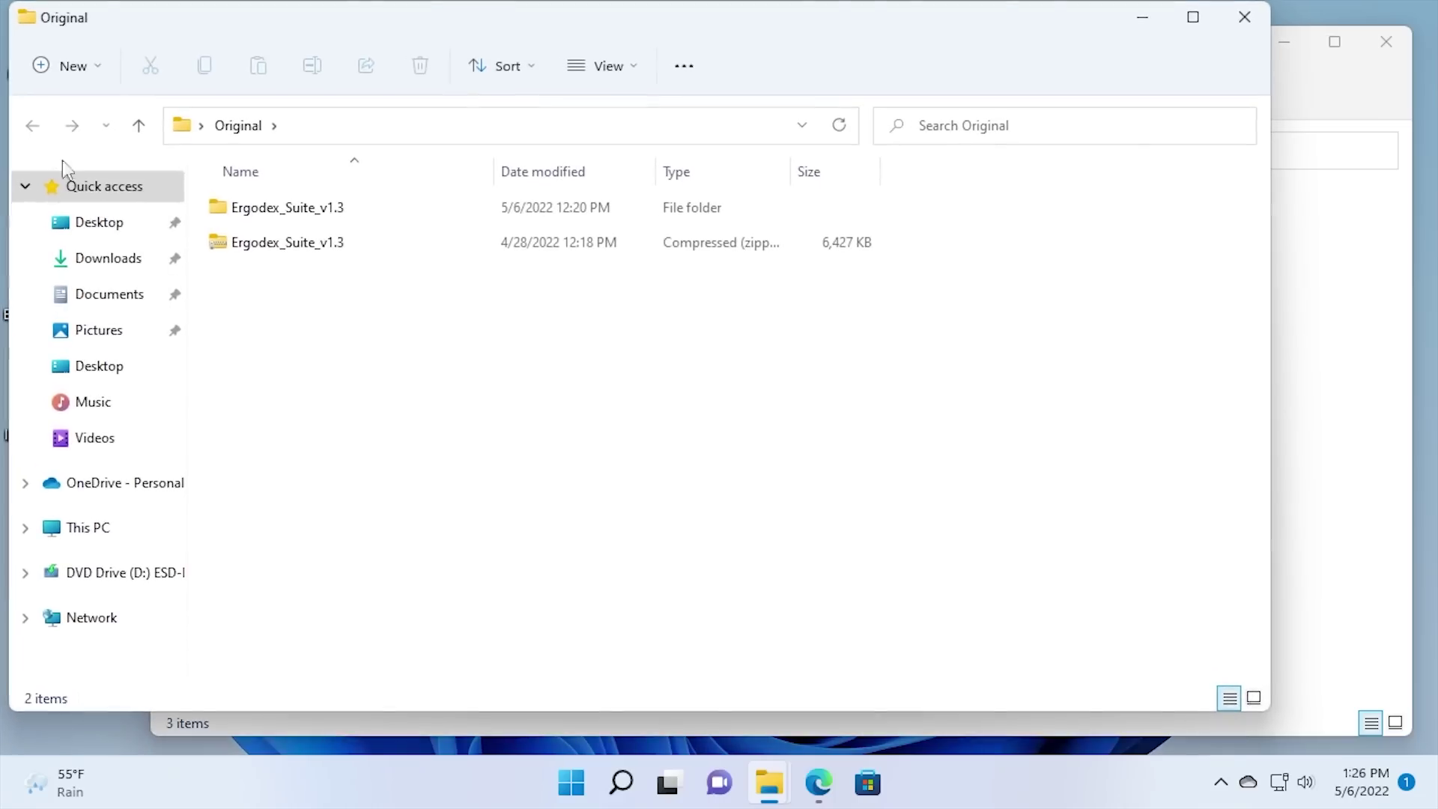
{"action": "double_click", "coordinate": [370, 217]}
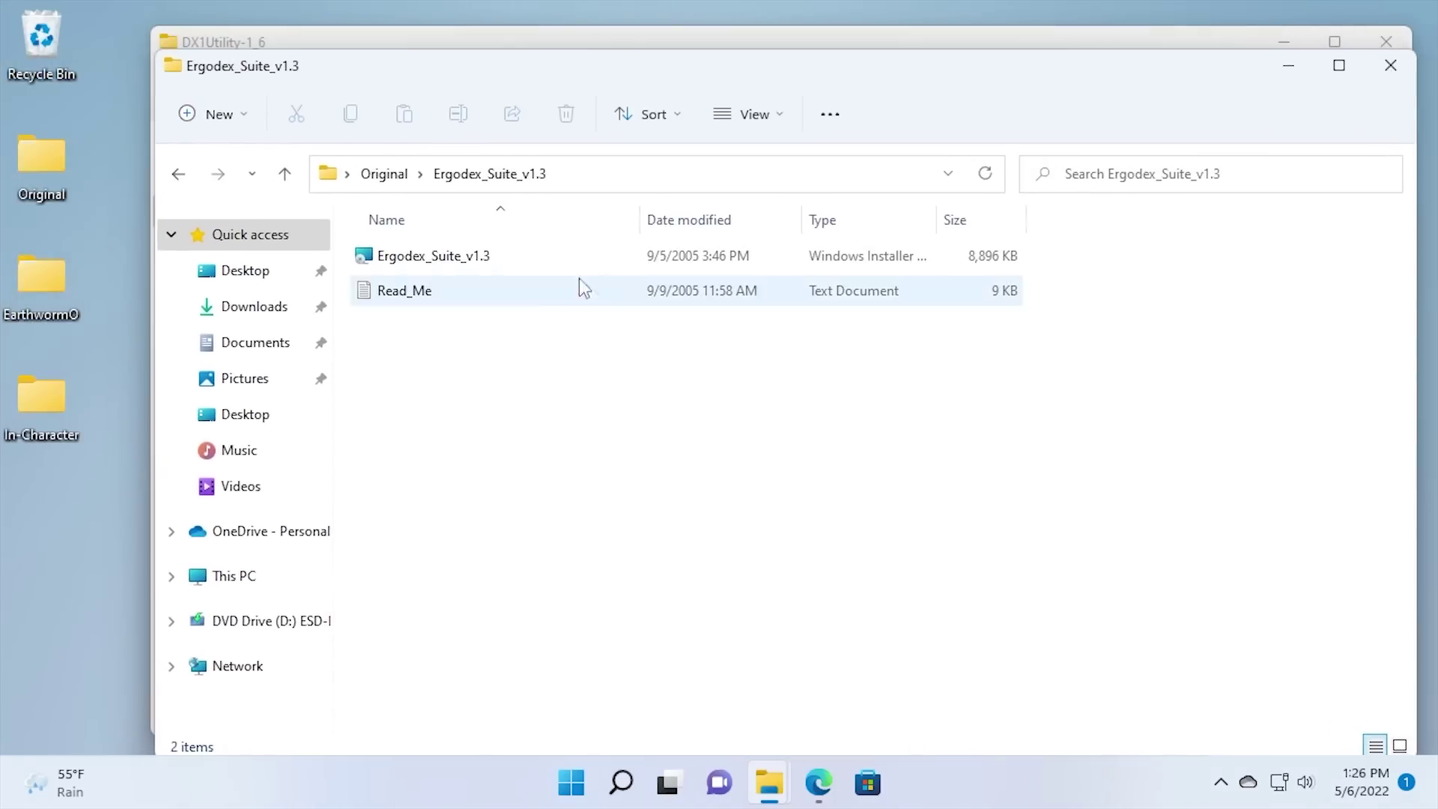
{"action": "double_click", "coordinate": [499, 269]}
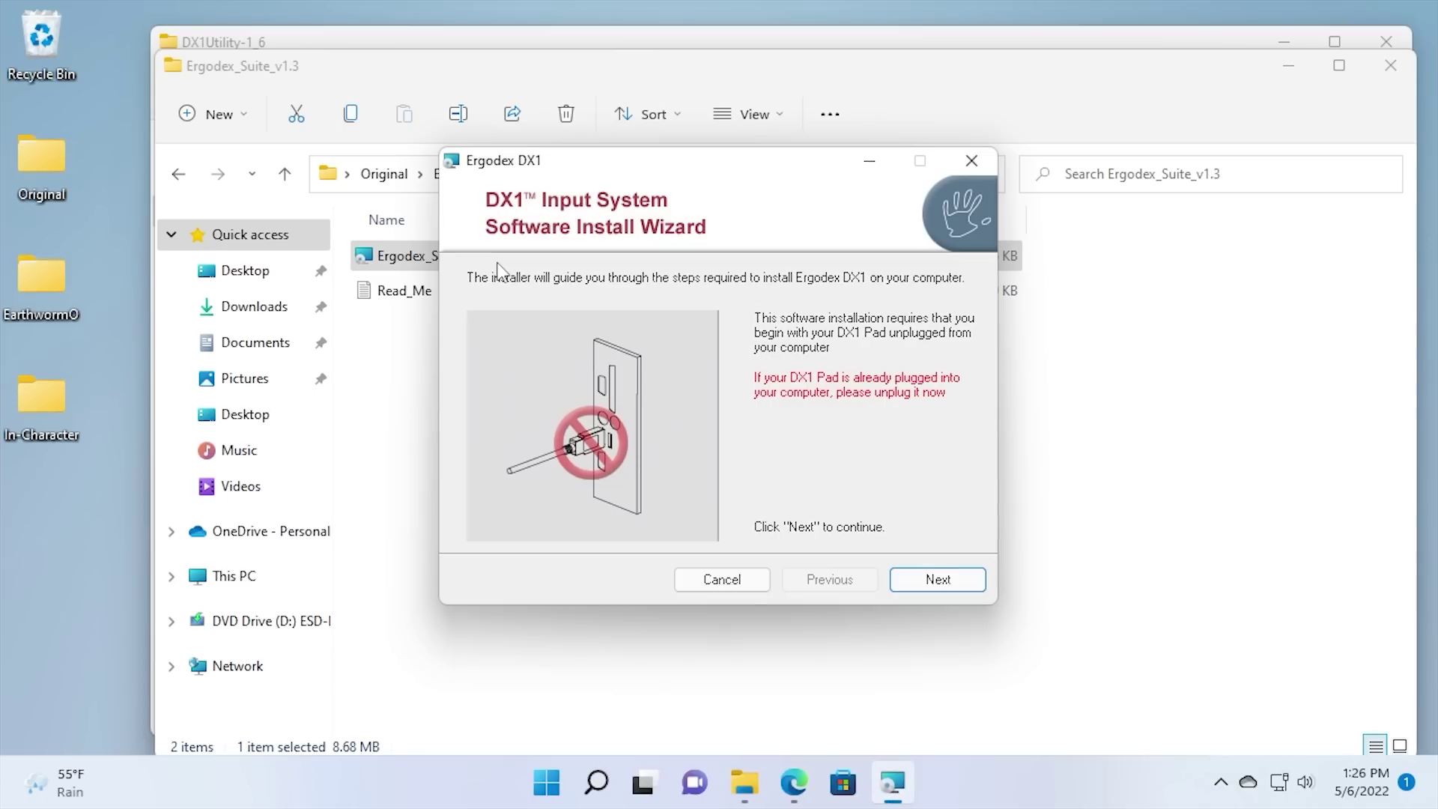
Try to install the Ergodex DX1 software, accepting the license agreement and authorizing the installation.
{"action": "left_click", "coordinate": [938, 579]}
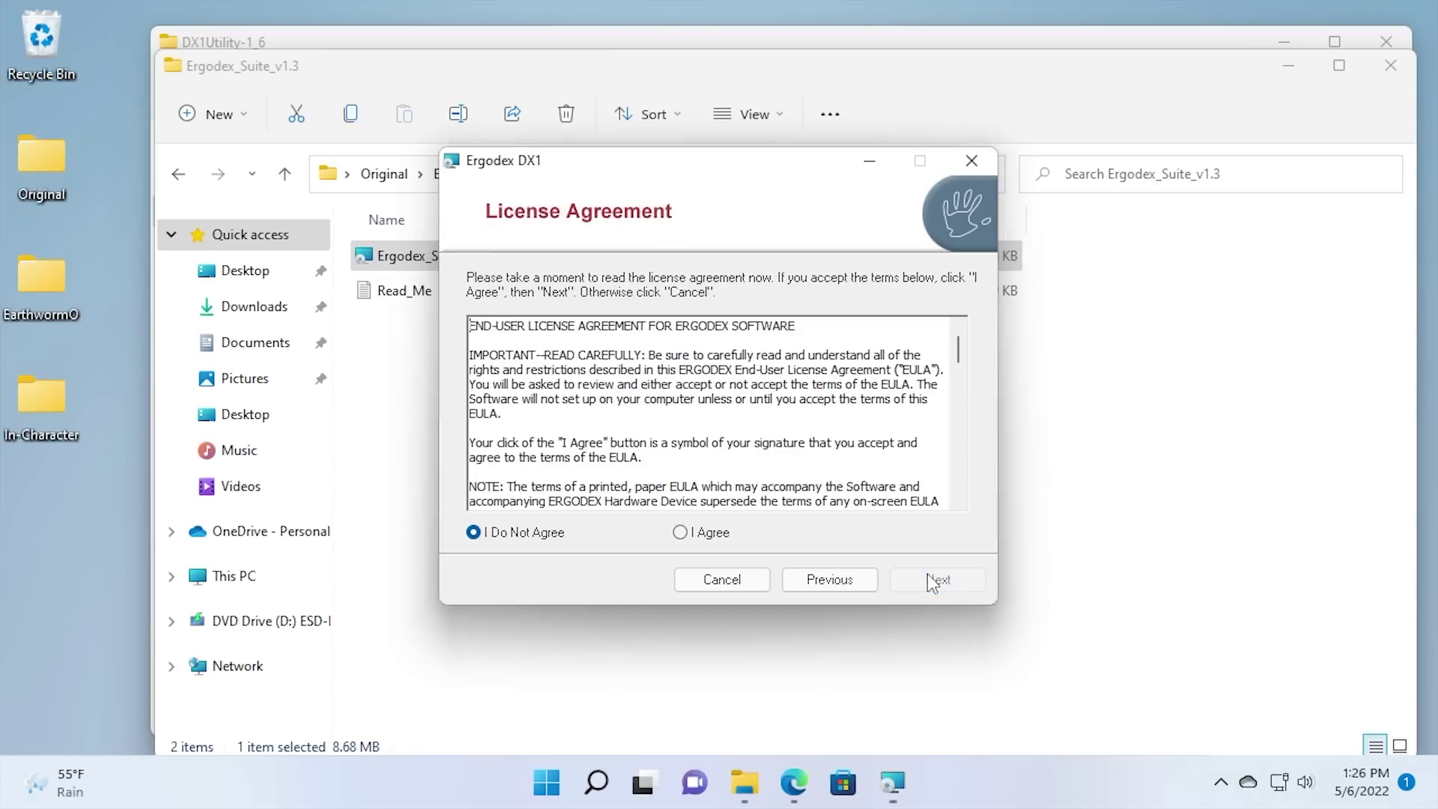
{"action": "left_click", "coordinate": [715, 536]}
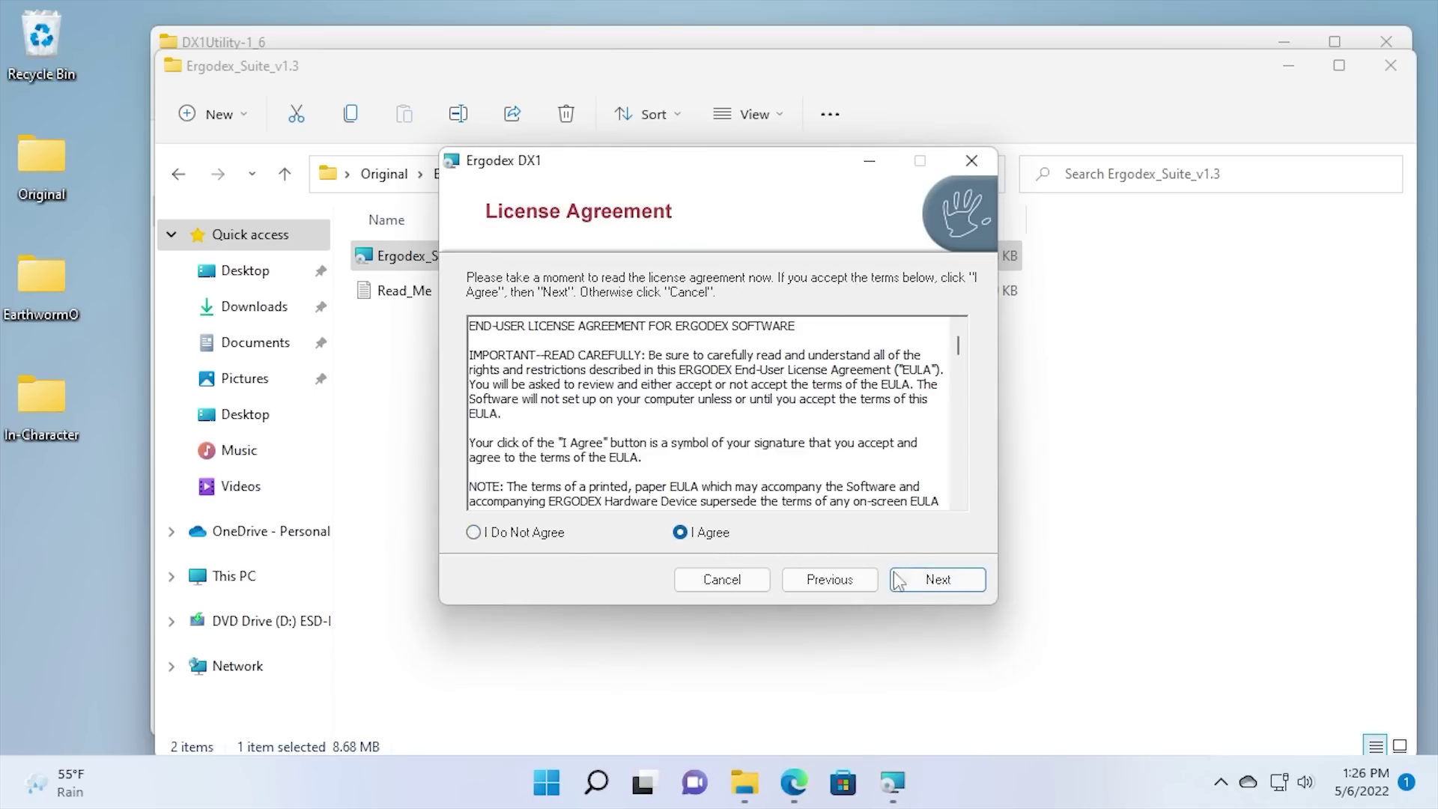
{"action": "left_click", "coordinate": [931, 581]}
{"action": "left_click", "coordinate": [936, 578]}
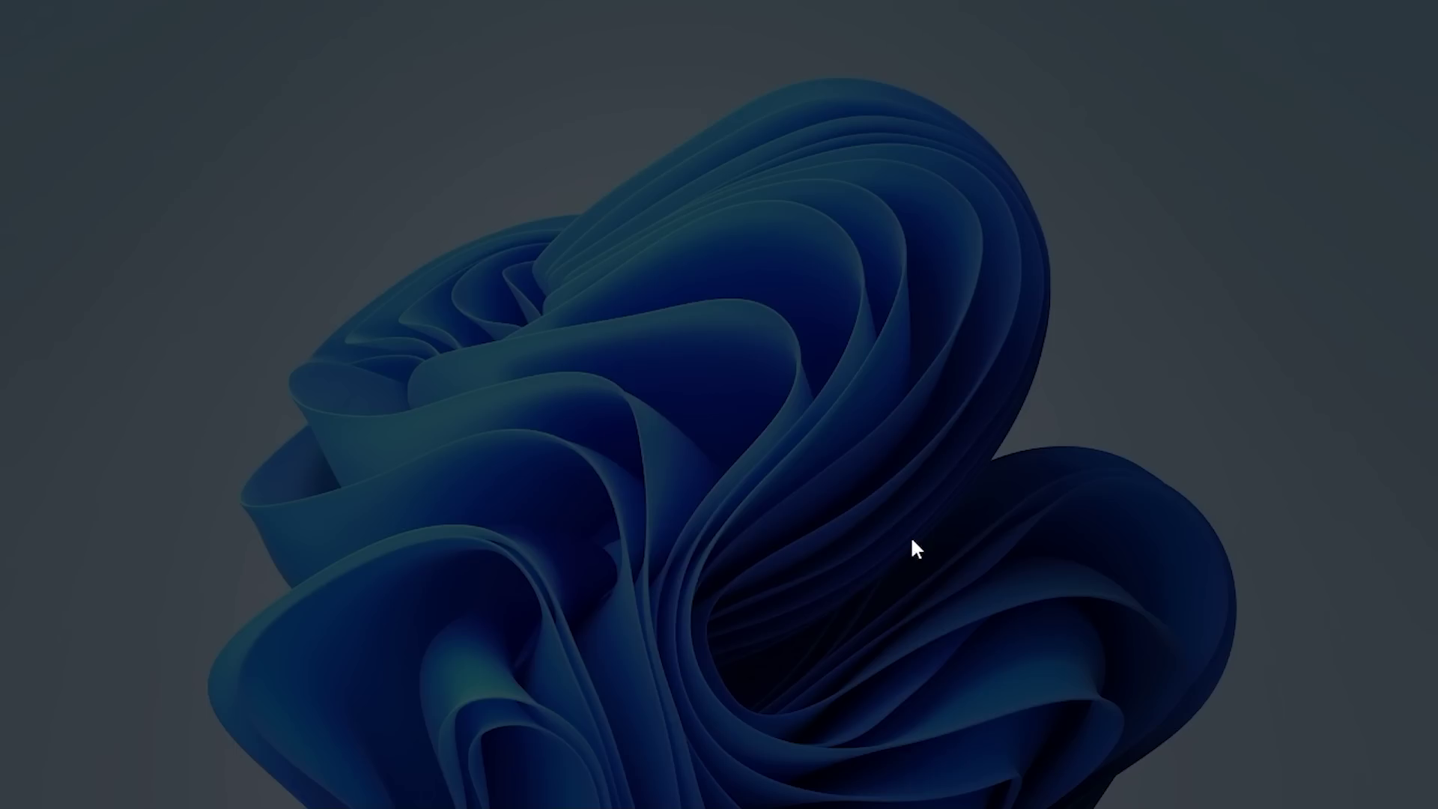
{"action": "left_click", "coordinate": [649, 592]}
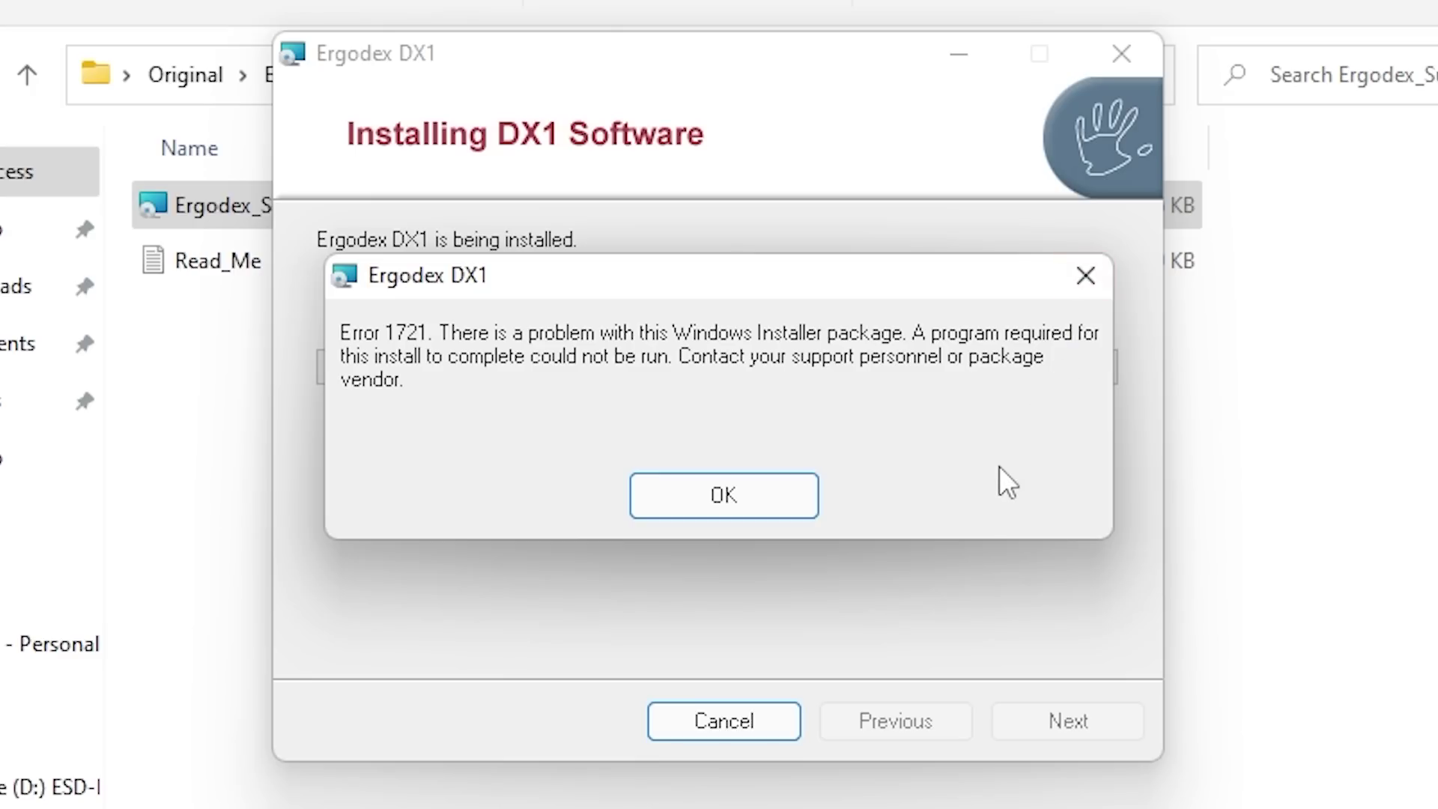
{"action": "left_click", "coordinate": [761, 514]}
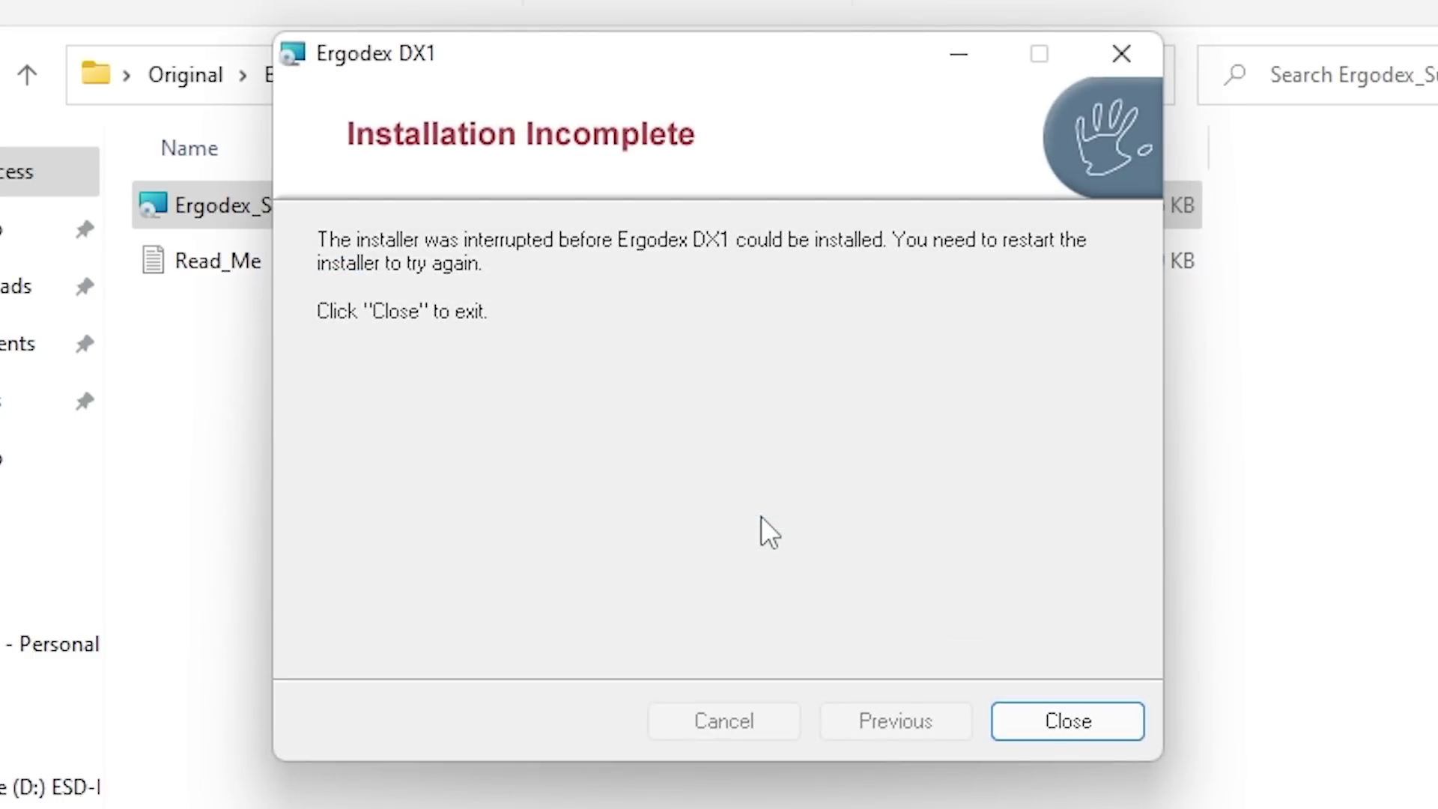
Dismiss the incomplete Ergodex DX1 installer, close the unresponsive ErgoConfig program, and cancel its problem report.
{"action": "left_click", "coordinate": [1041, 719]}
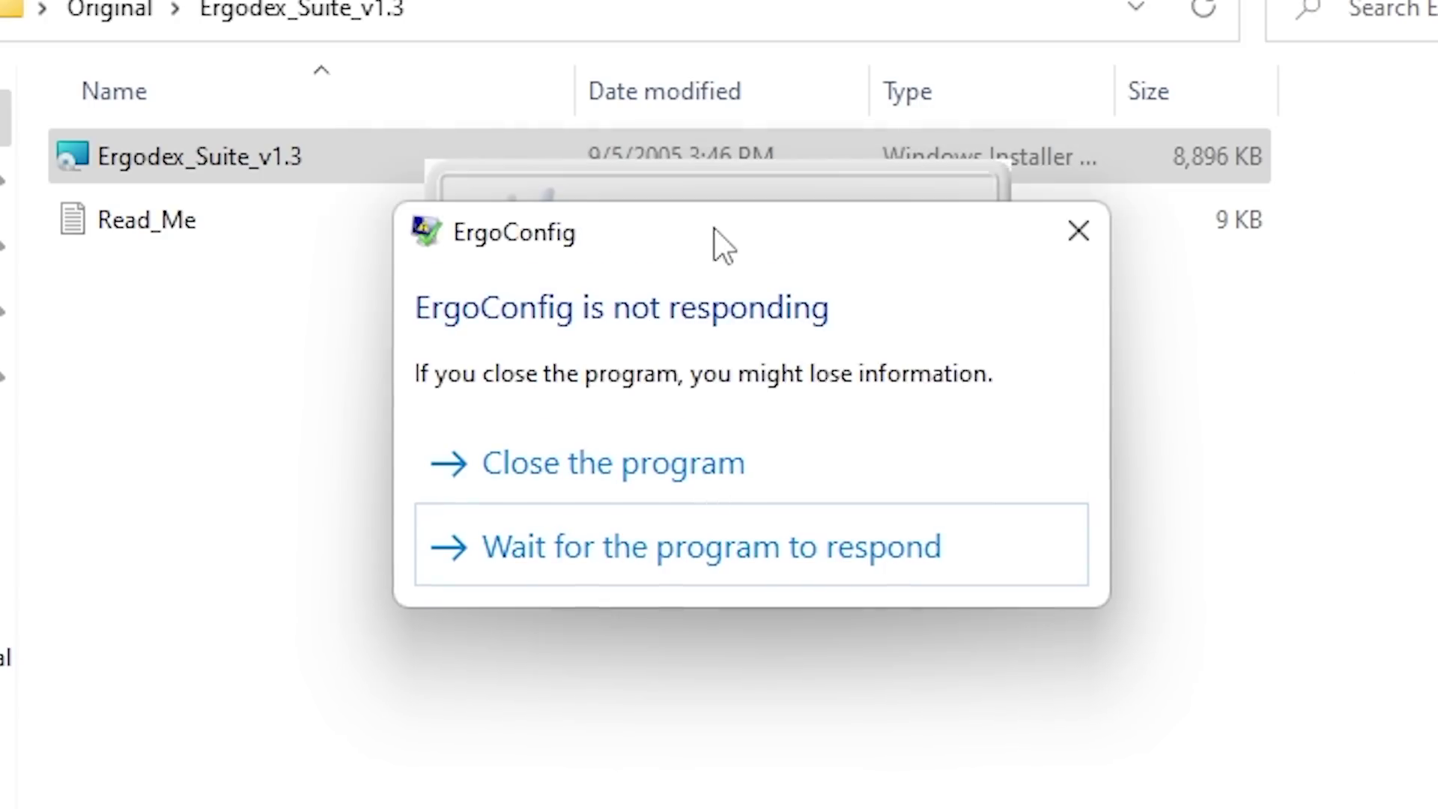
{"action": "left_click_drag", "start_coordinate": [715, 240], "coordinate": [703, 131]}
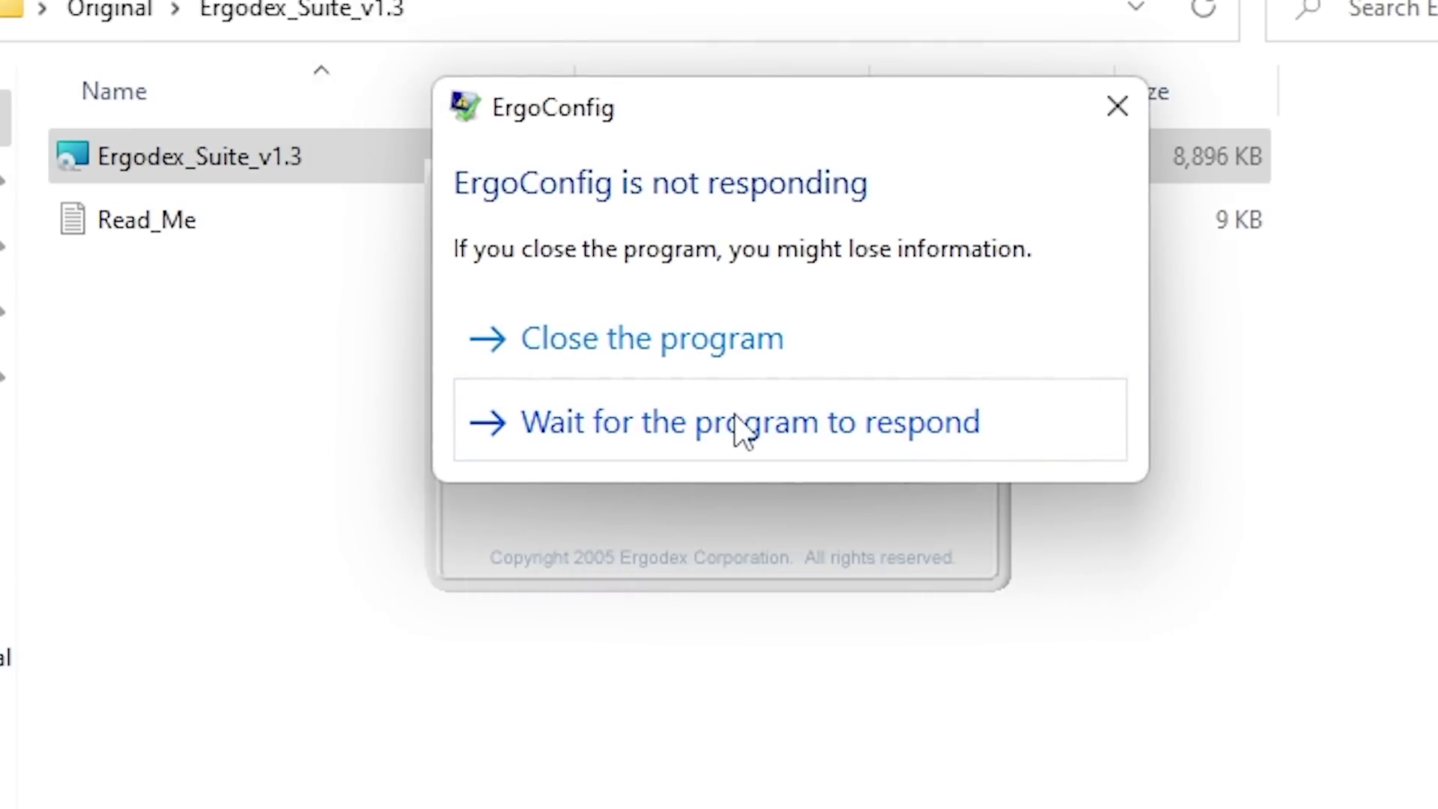
{"action": "left_click", "coordinate": [669, 367]}
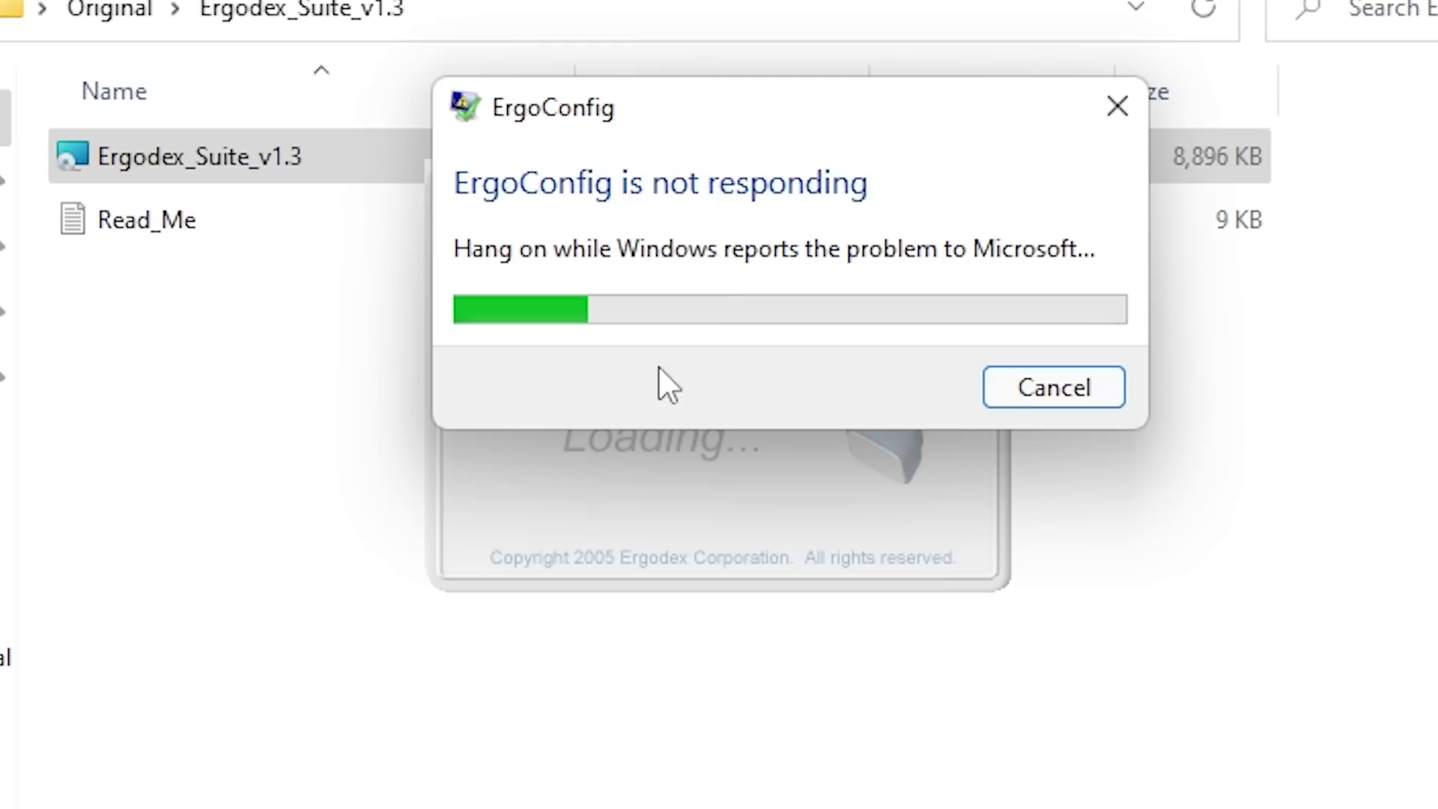
{"action": "left_click", "coordinate": [1056, 391]}
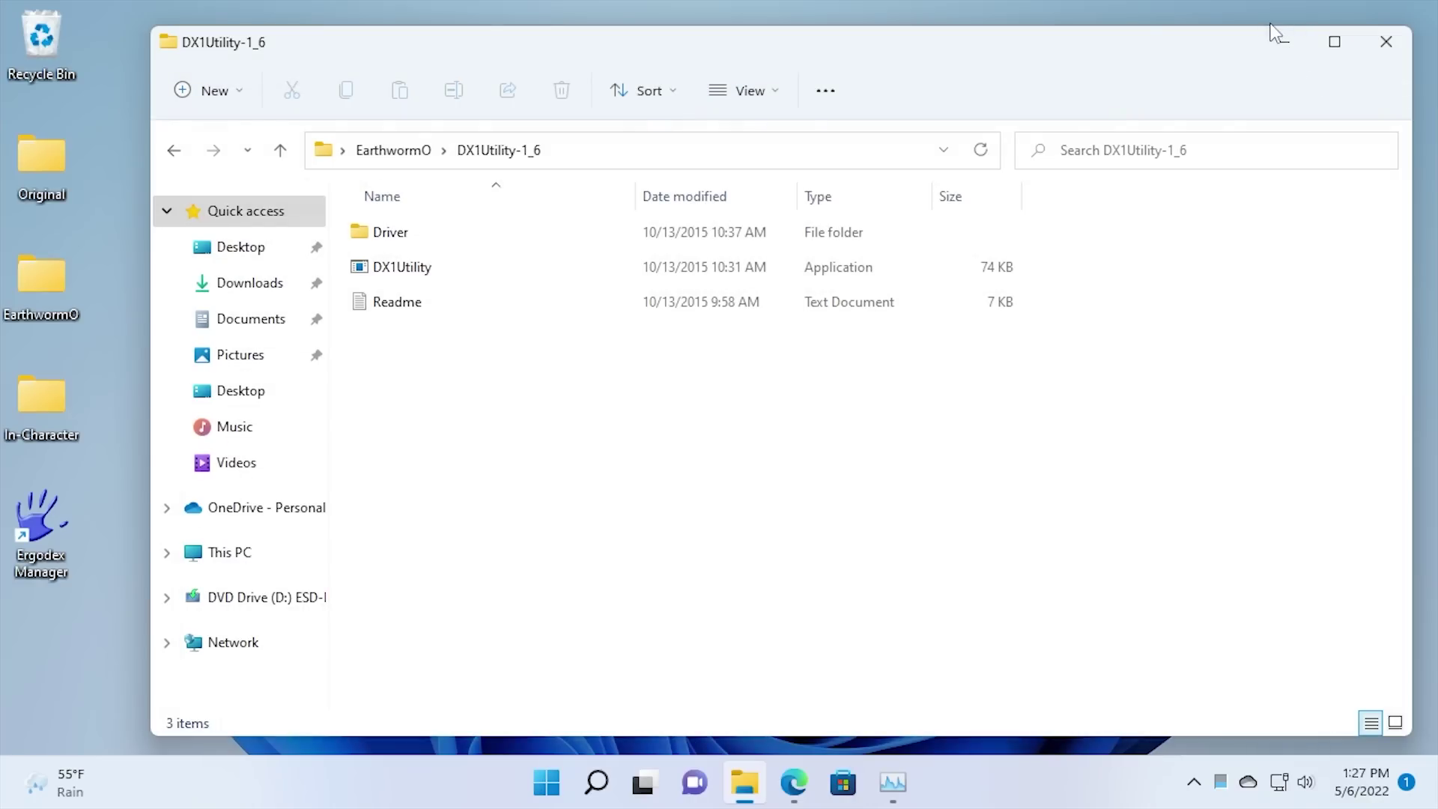
{"action": "mouse_move", "coordinate": [785, 758]}
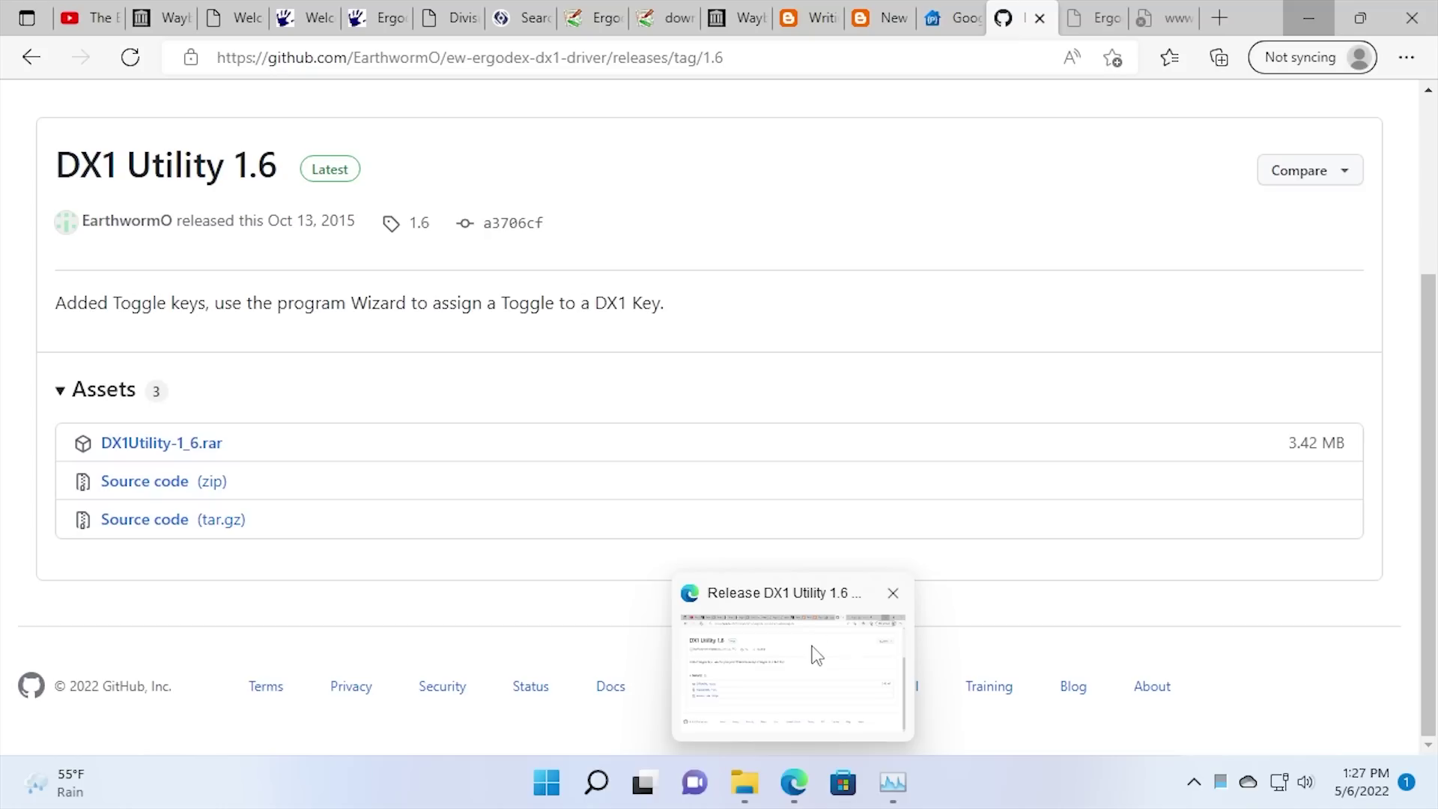
{"action": "left_click", "coordinate": [803, 658]}
{"action": "left_click", "coordinate": [1091, 18]}
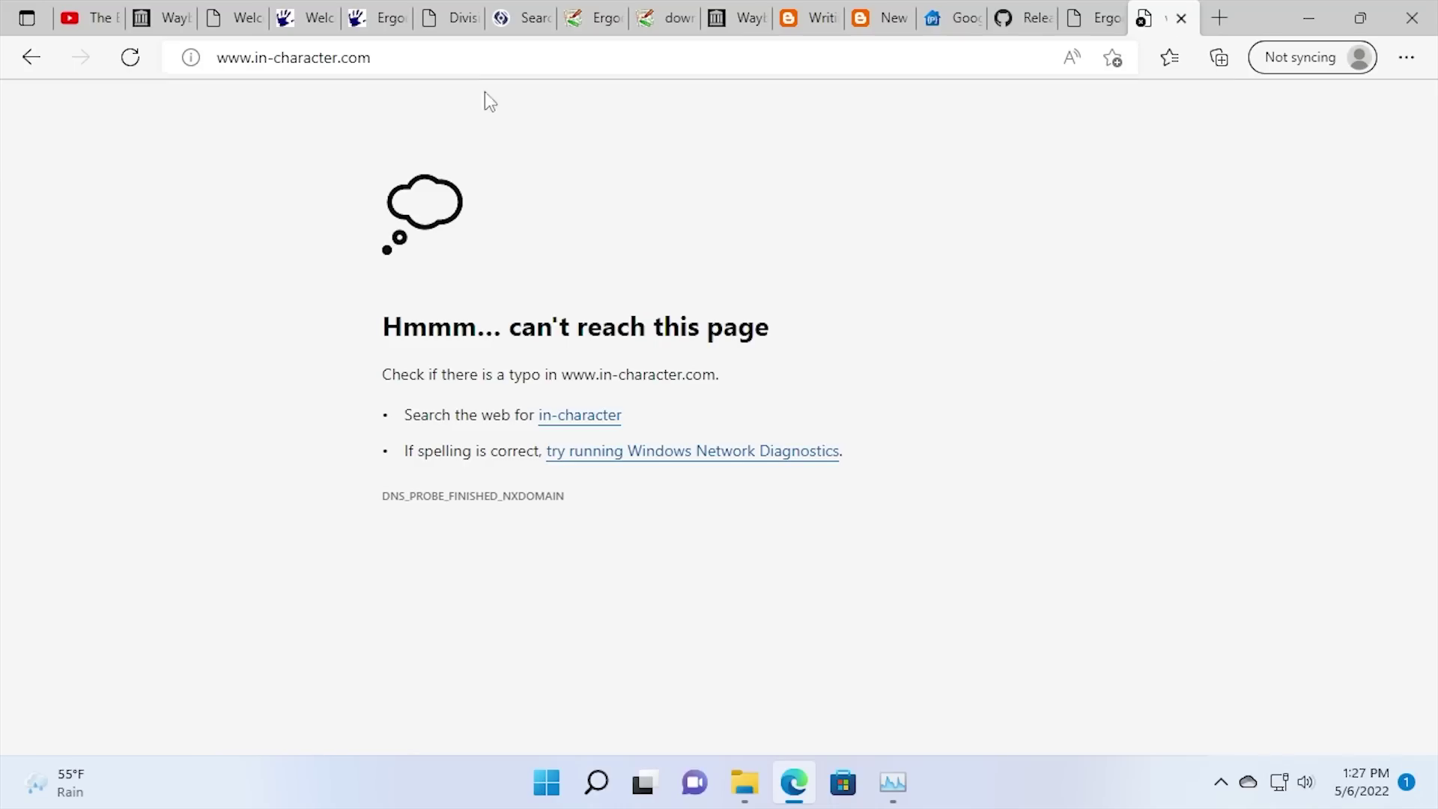
{"action": "left_click", "coordinate": [480, 58]}
{"action": "key", "text": "Return"}
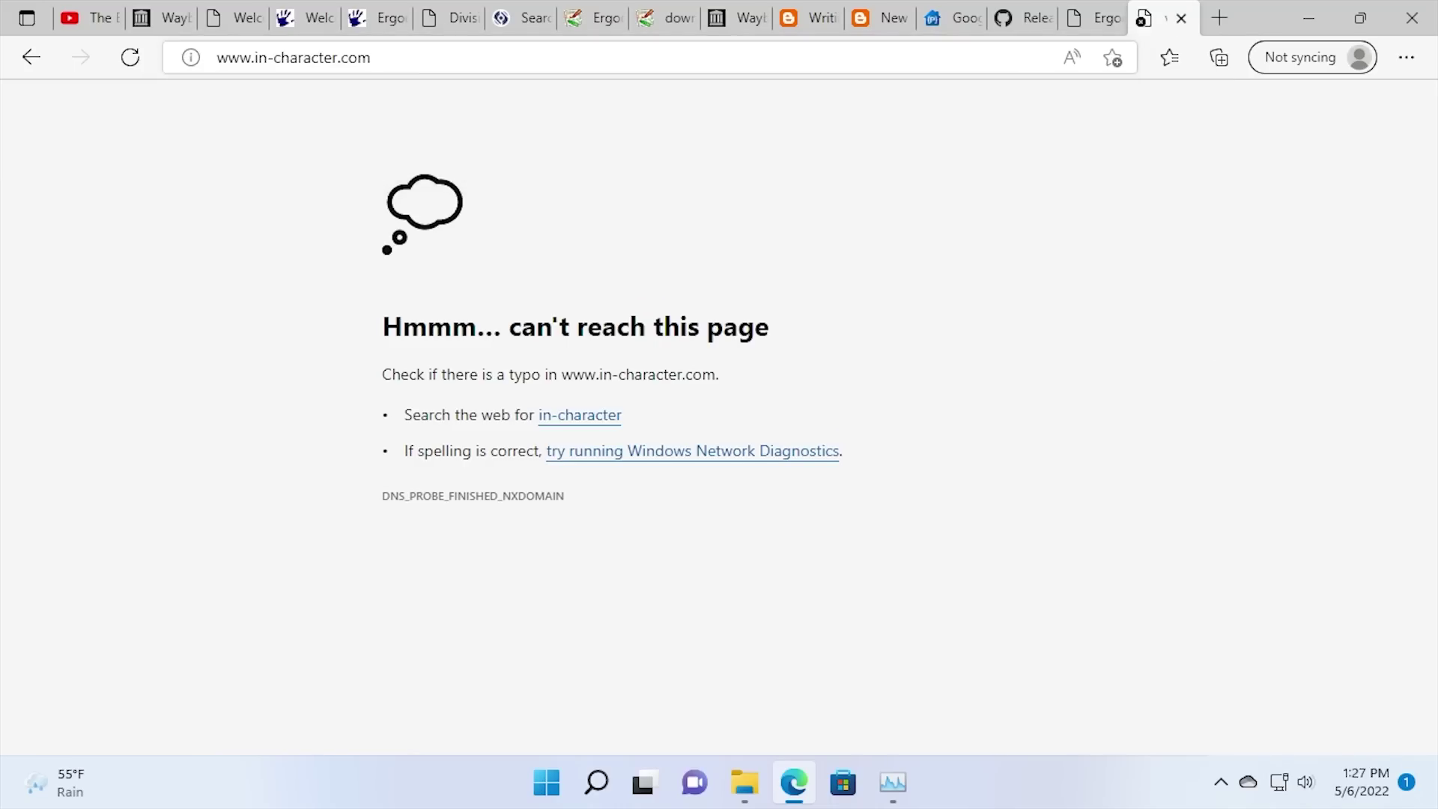
Examine the features, current release and available downloads on the archived In-Character Ergodex DX1 Suite page.
{"action": "left_click", "coordinate": [1086, 21]}
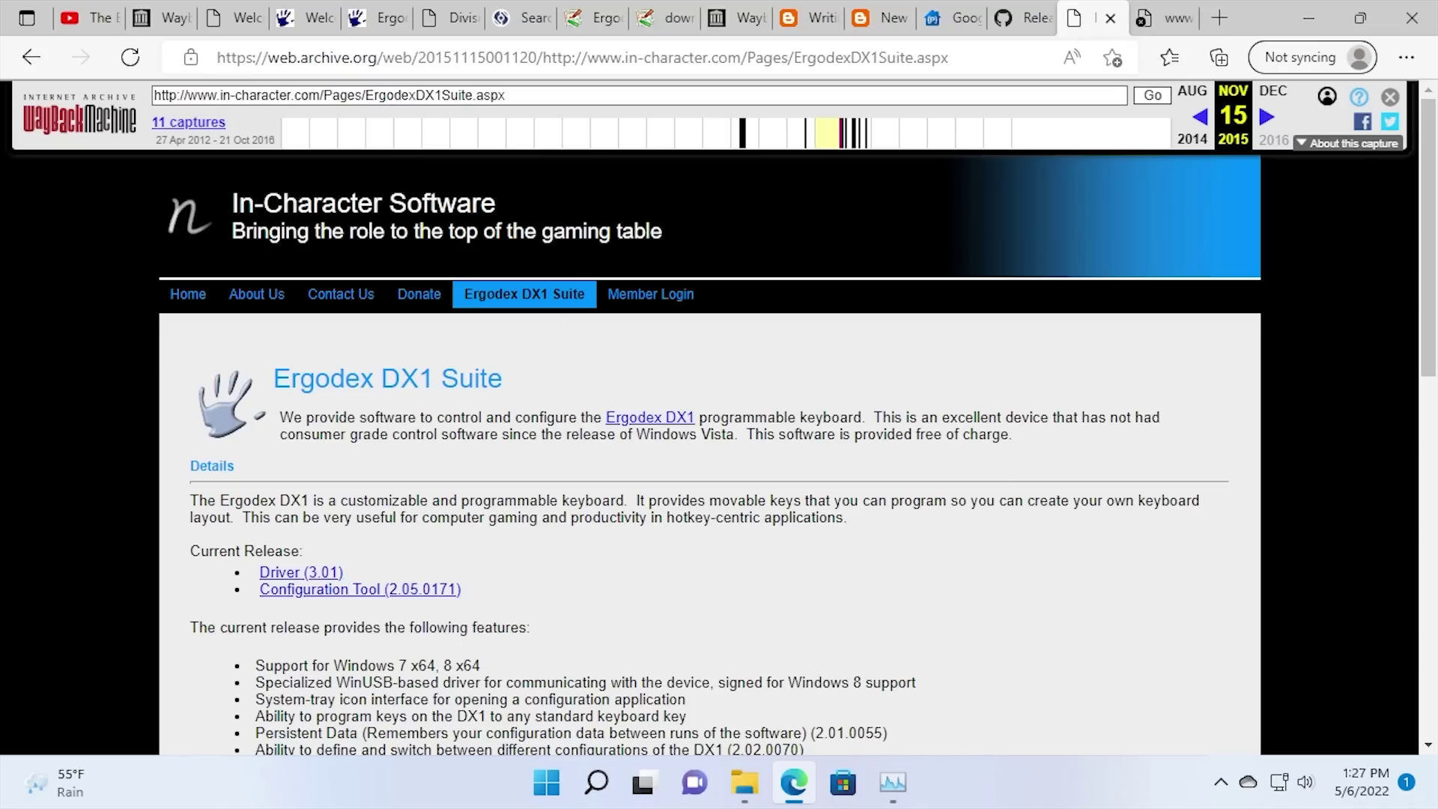
{"action": "scroll", "coordinate": [405, 423], "scroll_direction": "down", "scroll_amount": 5}
{"action": "scroll", "coordinate": [405, 423], "scroll_direction": "up", "scroll_amount": 3}
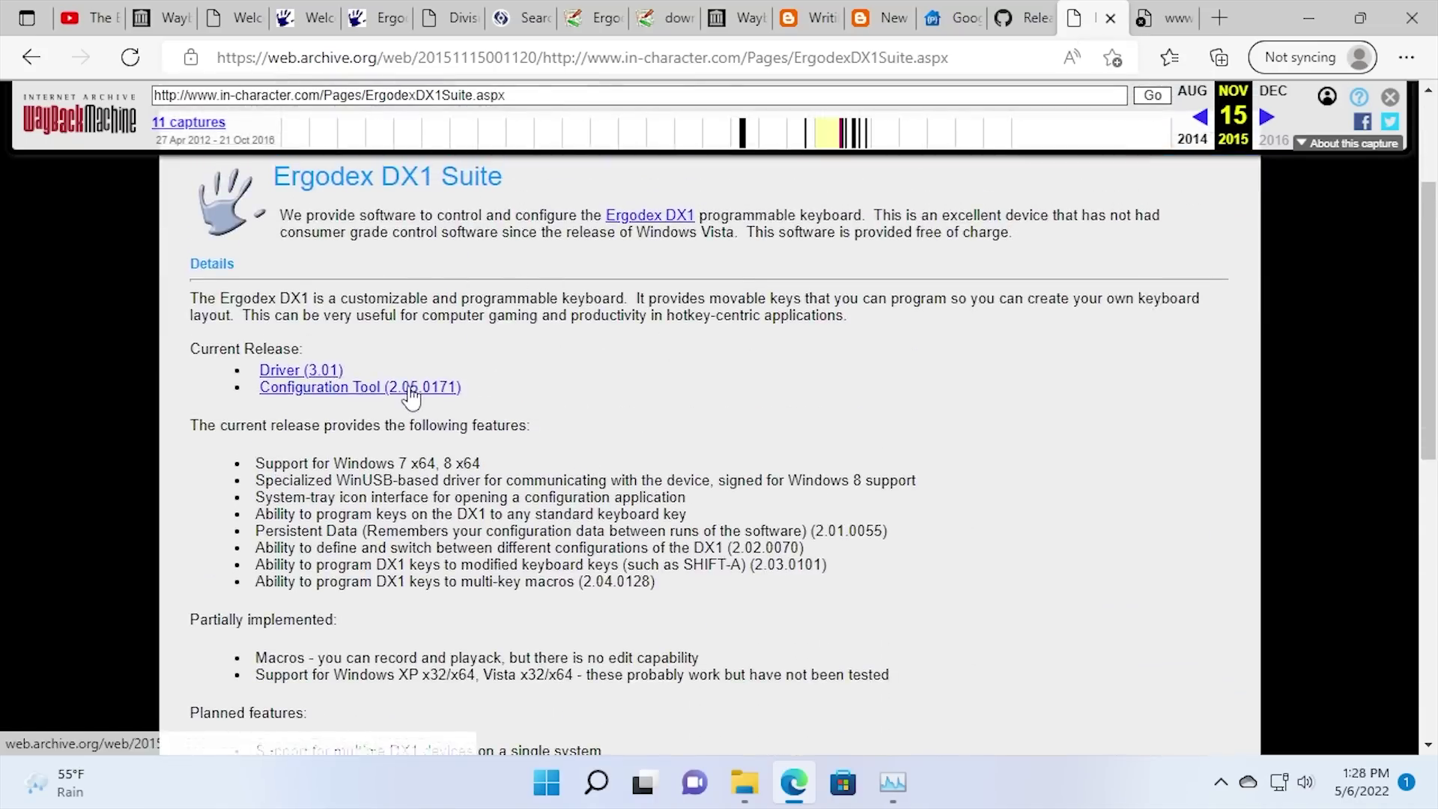
{"action": "scroll", "coordinate": [411, 397], "scroll_direction": "down", "scroll_amount": 3}
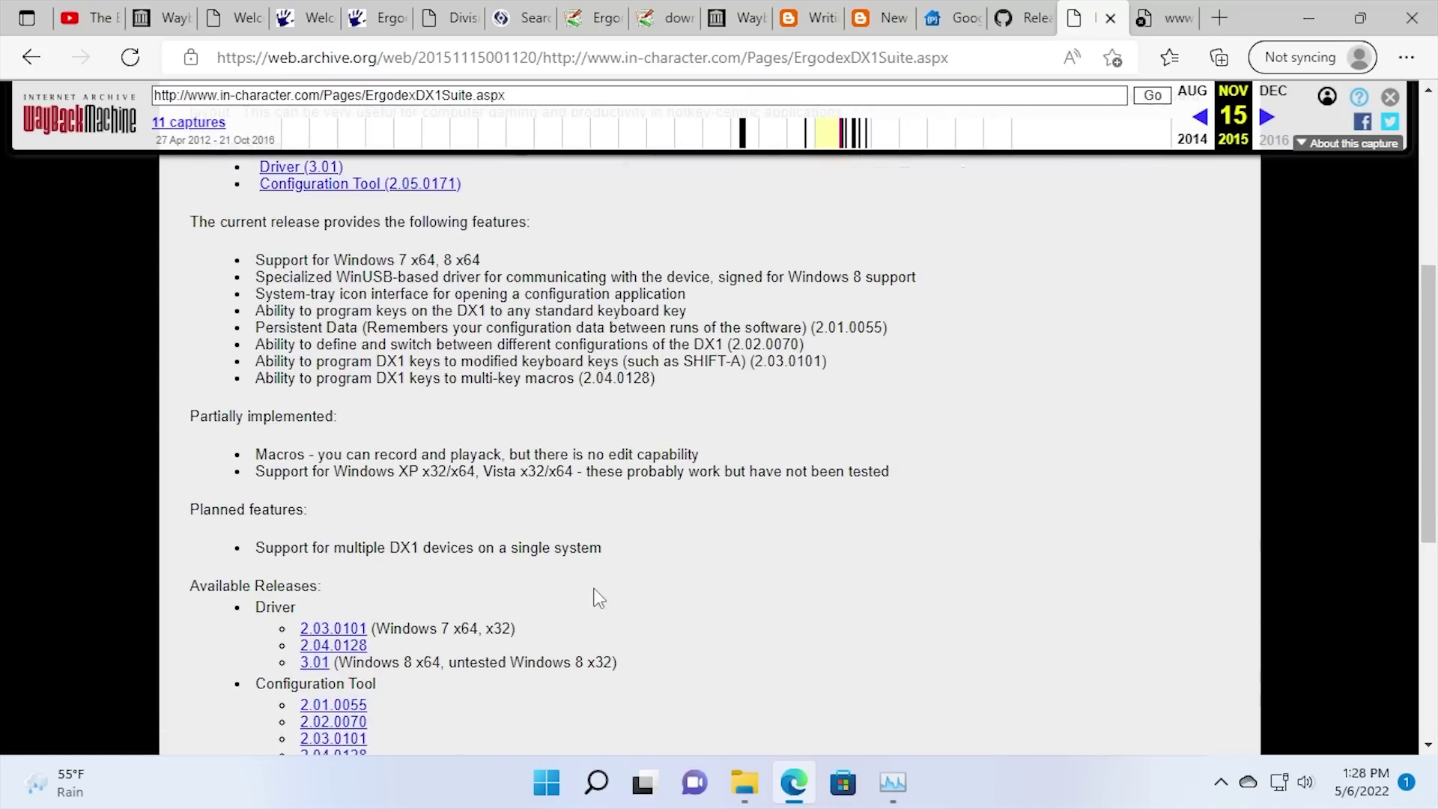
{"action": "scroll", "coordinate": [597, 597], "scroll_direction": "up", "scroll_amount": 2}
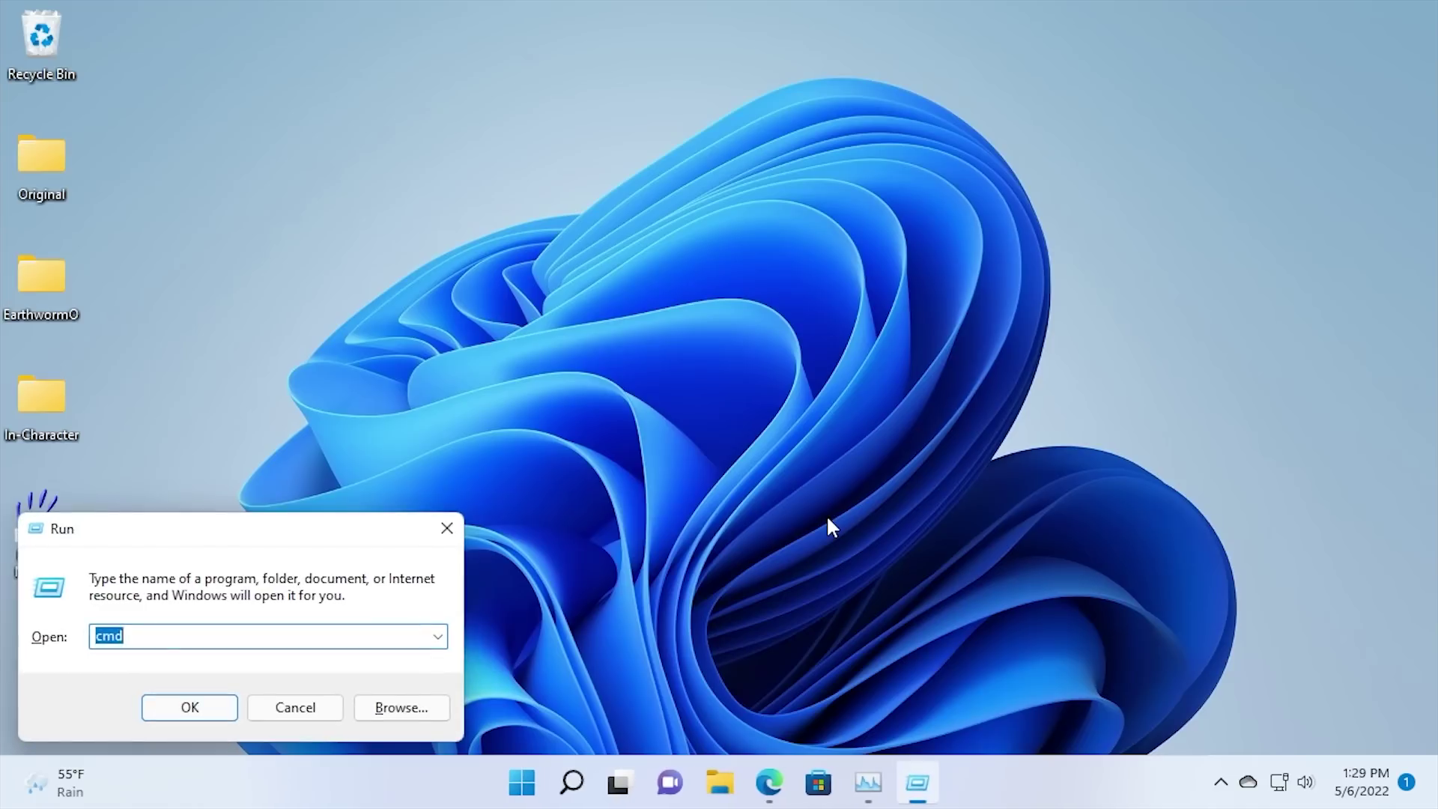
Open Programs and Features with appwiz.cpl, uninstall Ergodex DX1, and authorize the removal.
{"action": "type", "text": "appwi"}
{"action": "type", "text": "z.cpl"}
{"action": "key", "text": "Return"}
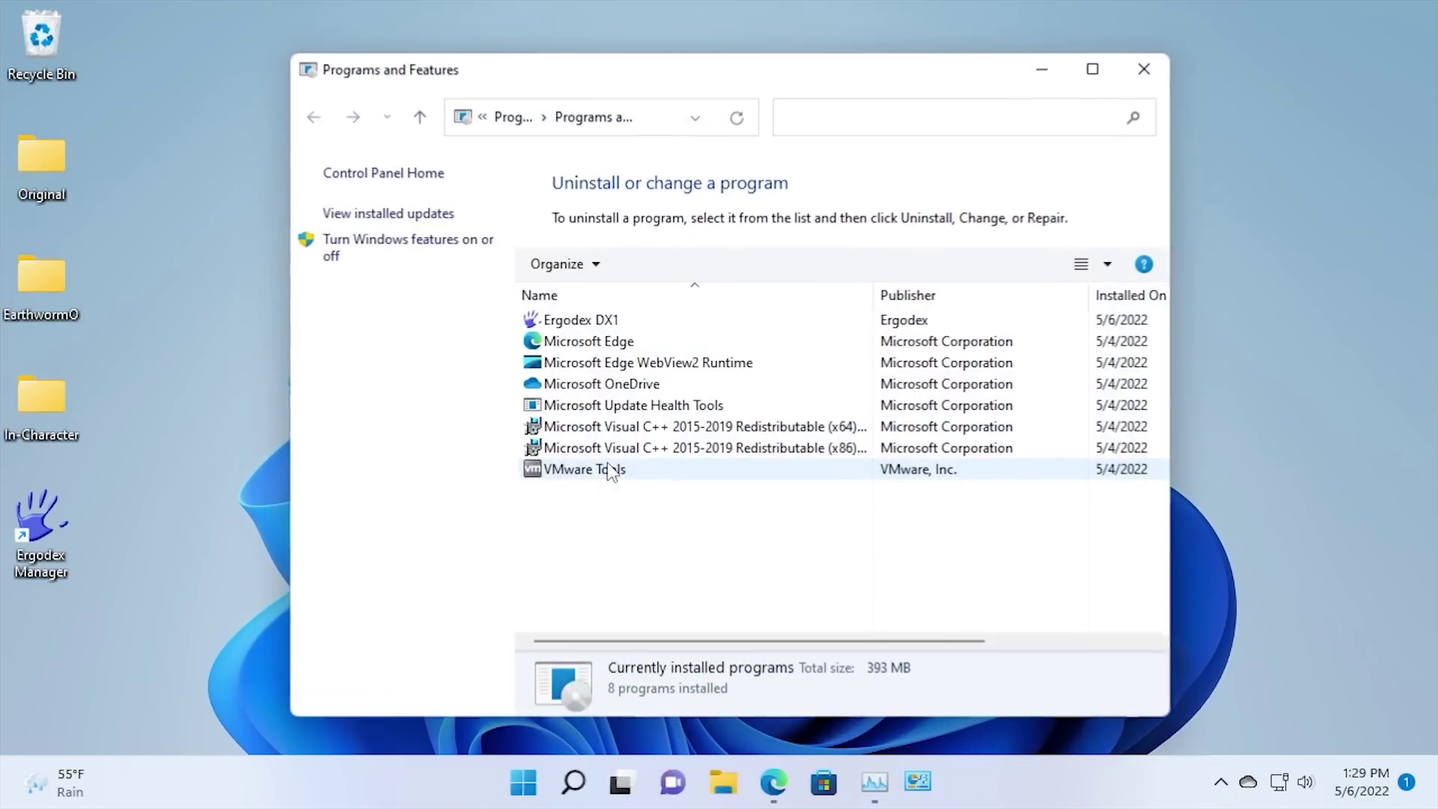
{"action": "left_click", "coordinate": [582, 320]}
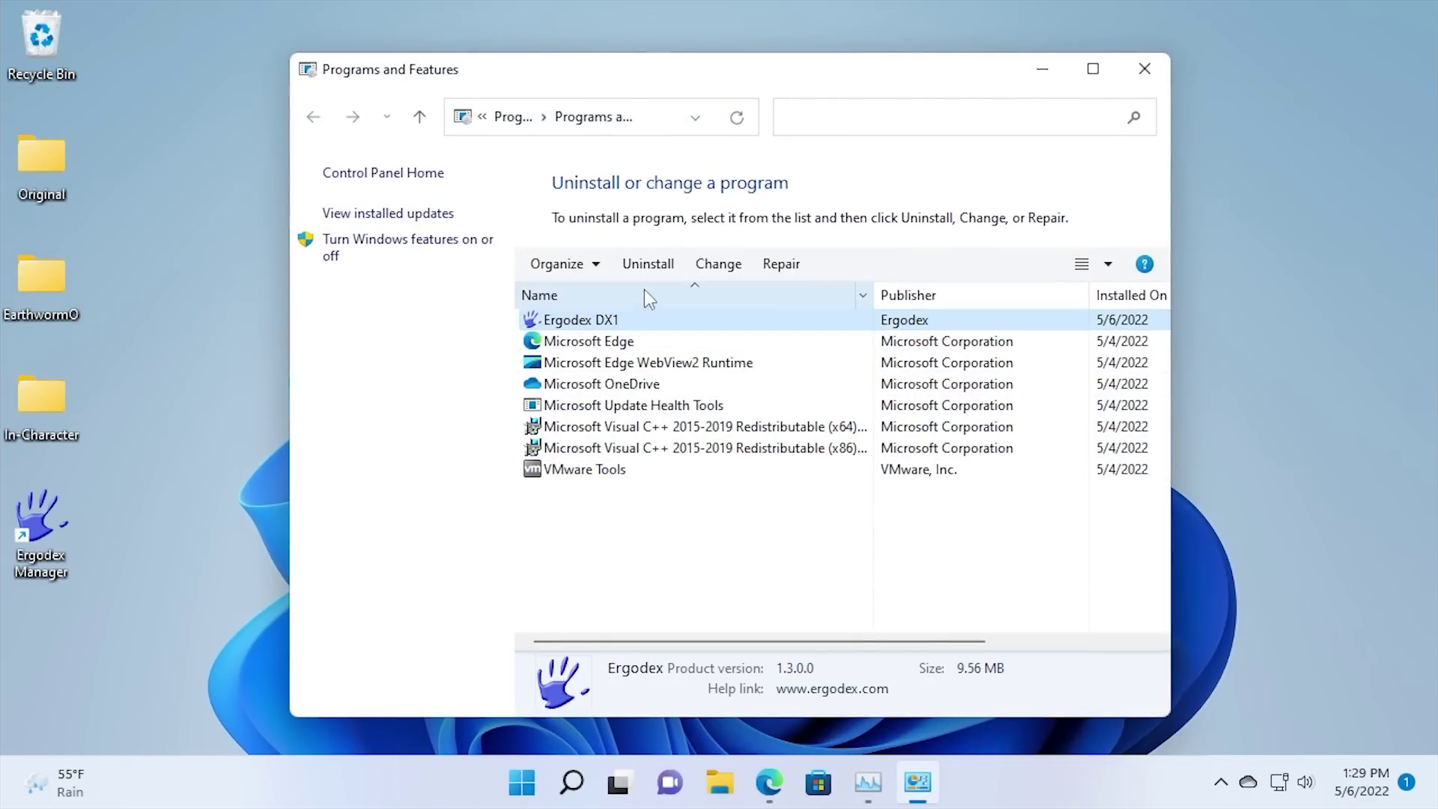
{"action": "left_click", "coordinate": [648, 264]}
{"action": "left_click", "coordinate": [822, 388]}
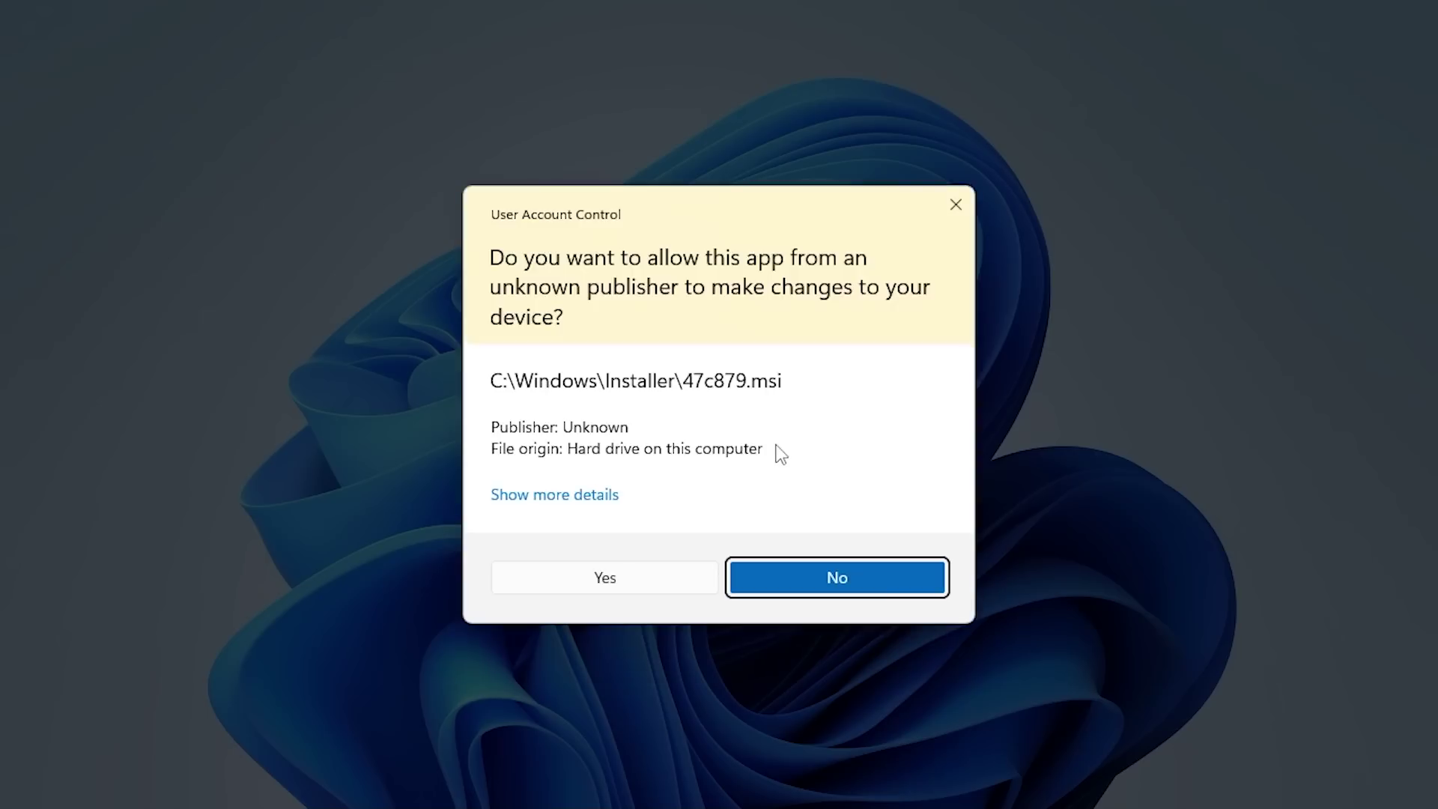
{"action": "left_click", "coordinate": [597, 588]}
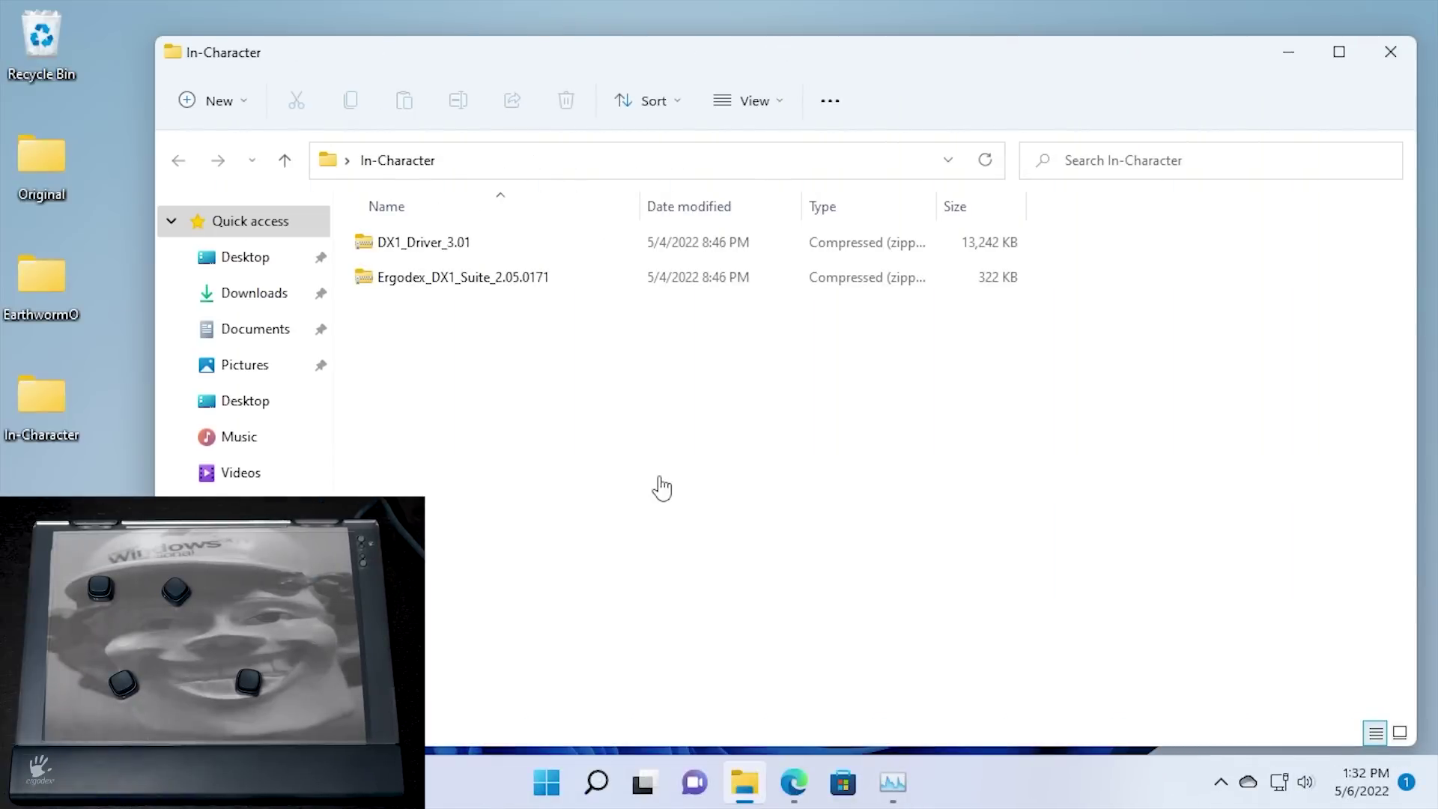
Copy the 3.1 folder from the DX1_Driver_3.01 archive in the In-Character folder to the desktop.
{"action": "double_click", "coordinate": [434, 246]}
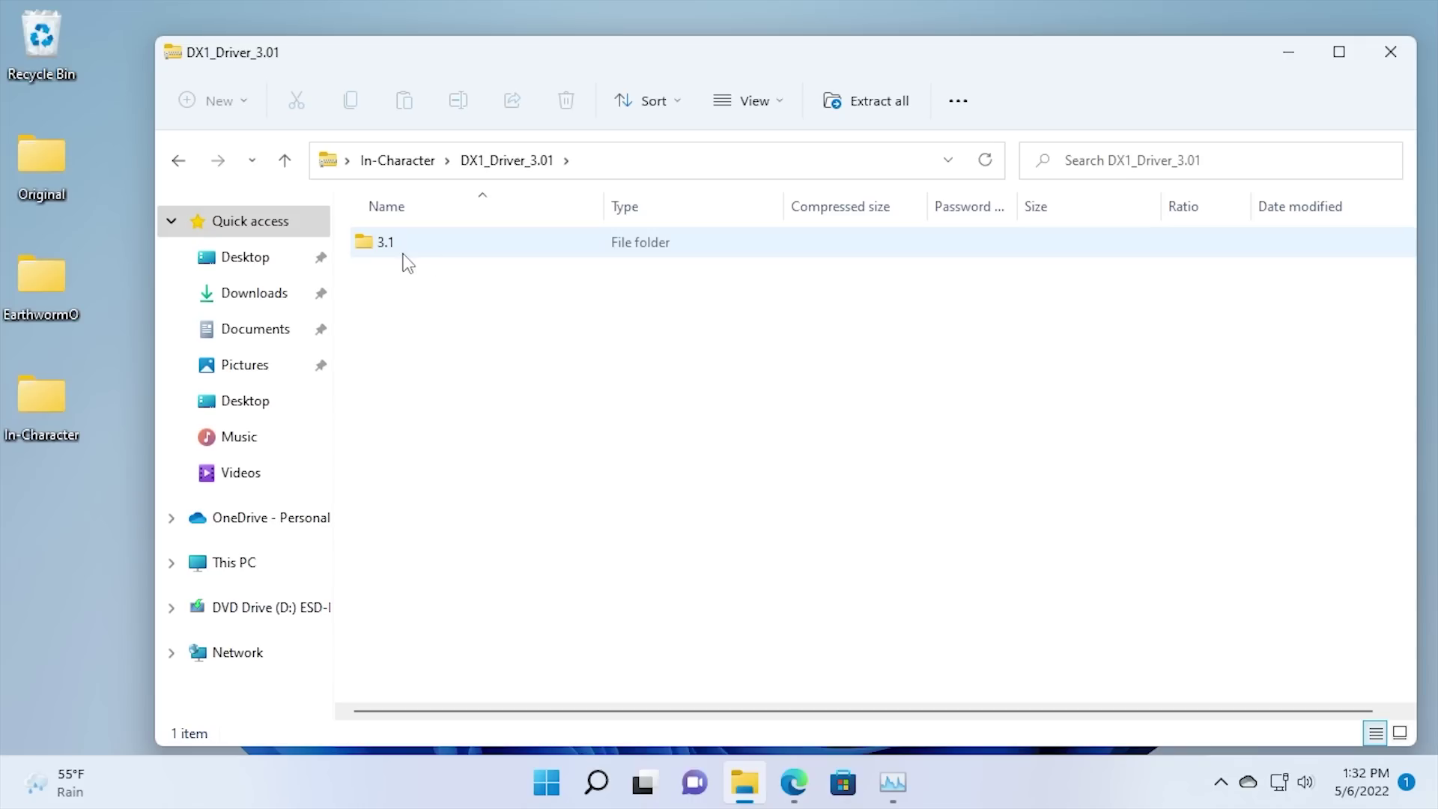
{"action": "left_click", "coordinate": [402, 253]}
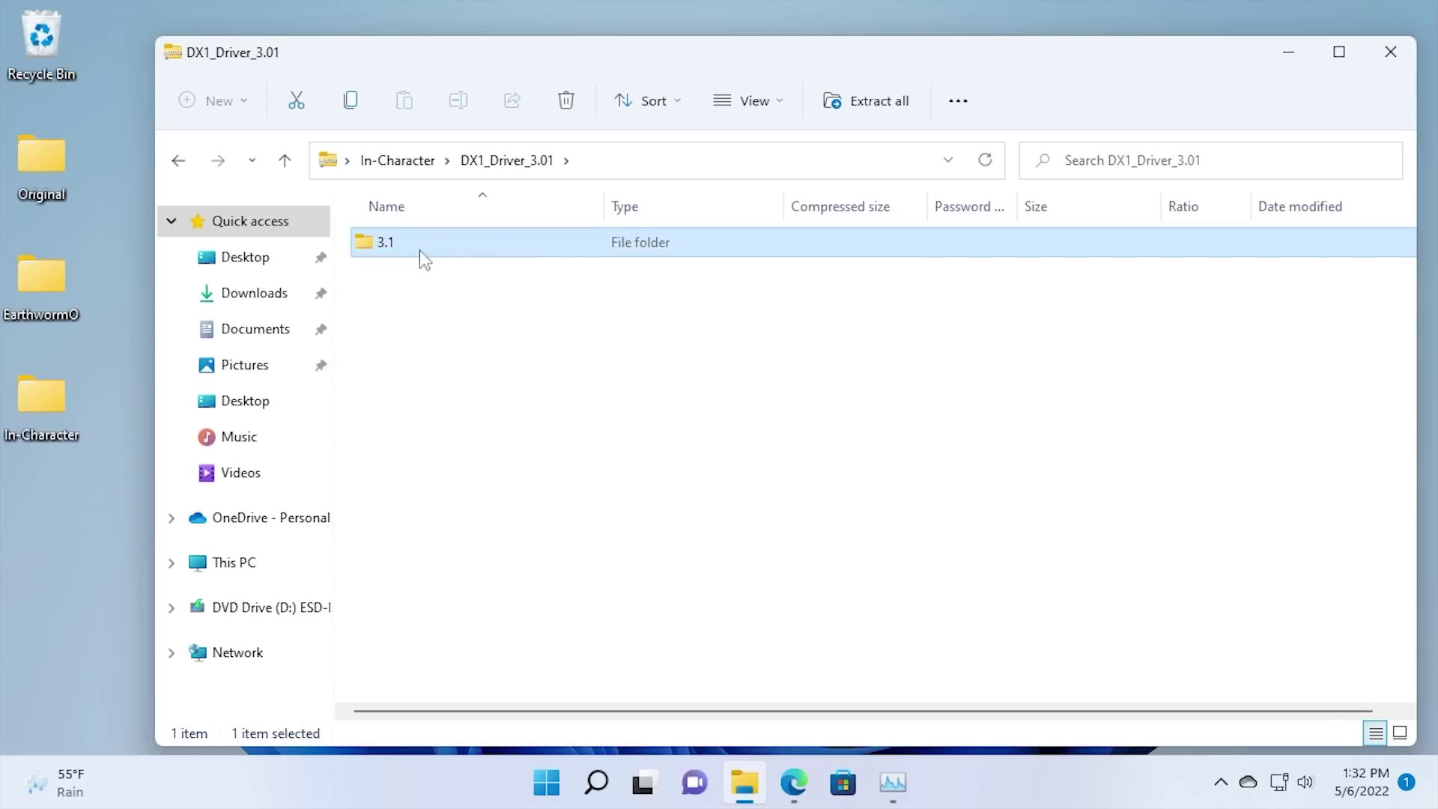
{"action": "left_click_drag", "start_coordinate": [420, 255], "coordinate": [75, 562]}
Copy the DX-1 Configuration Tool Installer from the Ergodex_DX1_Suite_2.05.0171 archive to the desktop and reposition it together with the 3.1 folder.
{"action": "left_click", "coordinate": [394, 163]}
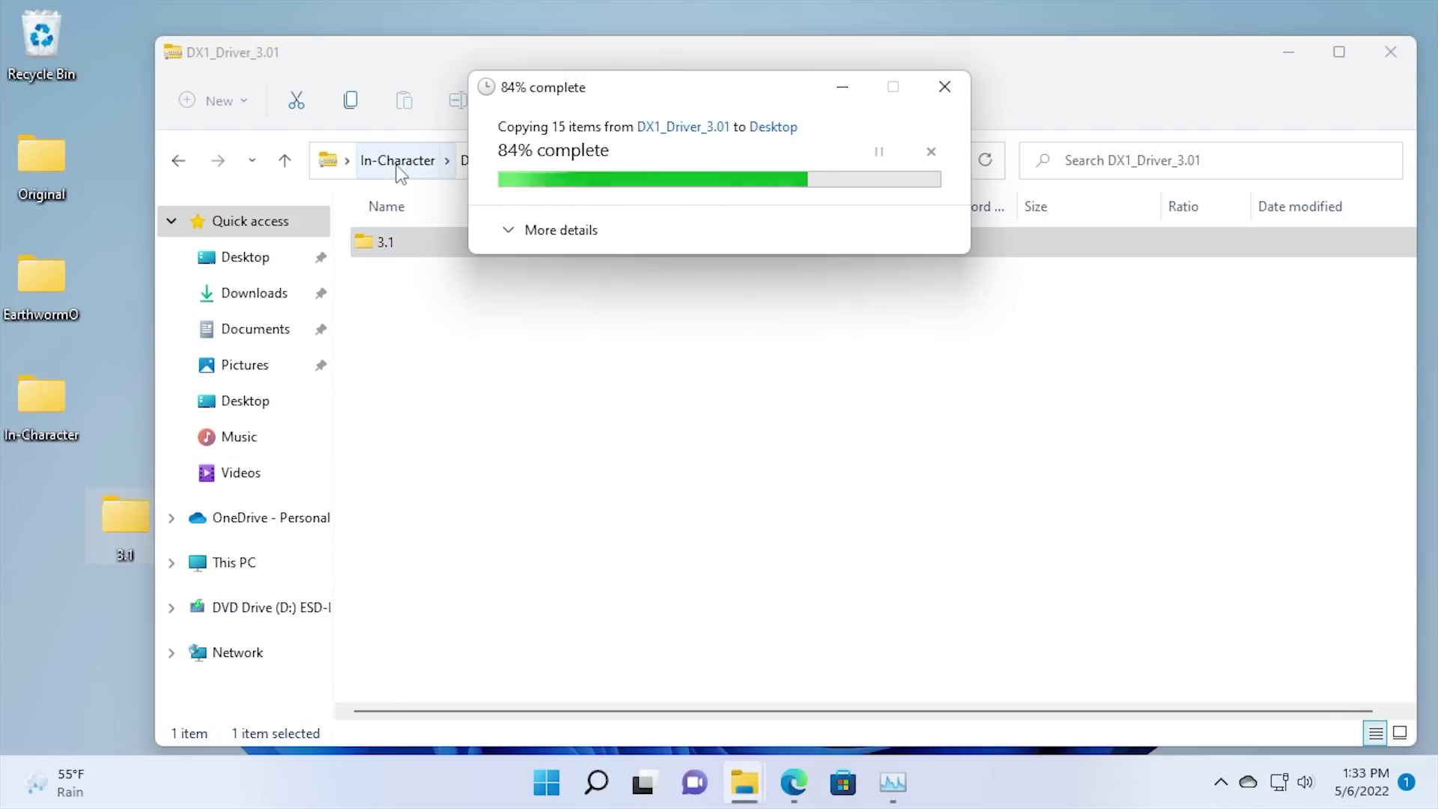
{"action": "double_click", "coordinate": [447, 277]}
{"action": "left_click_drag", "start_coordinate": [449, 243], "coordinate": [65, 625]}
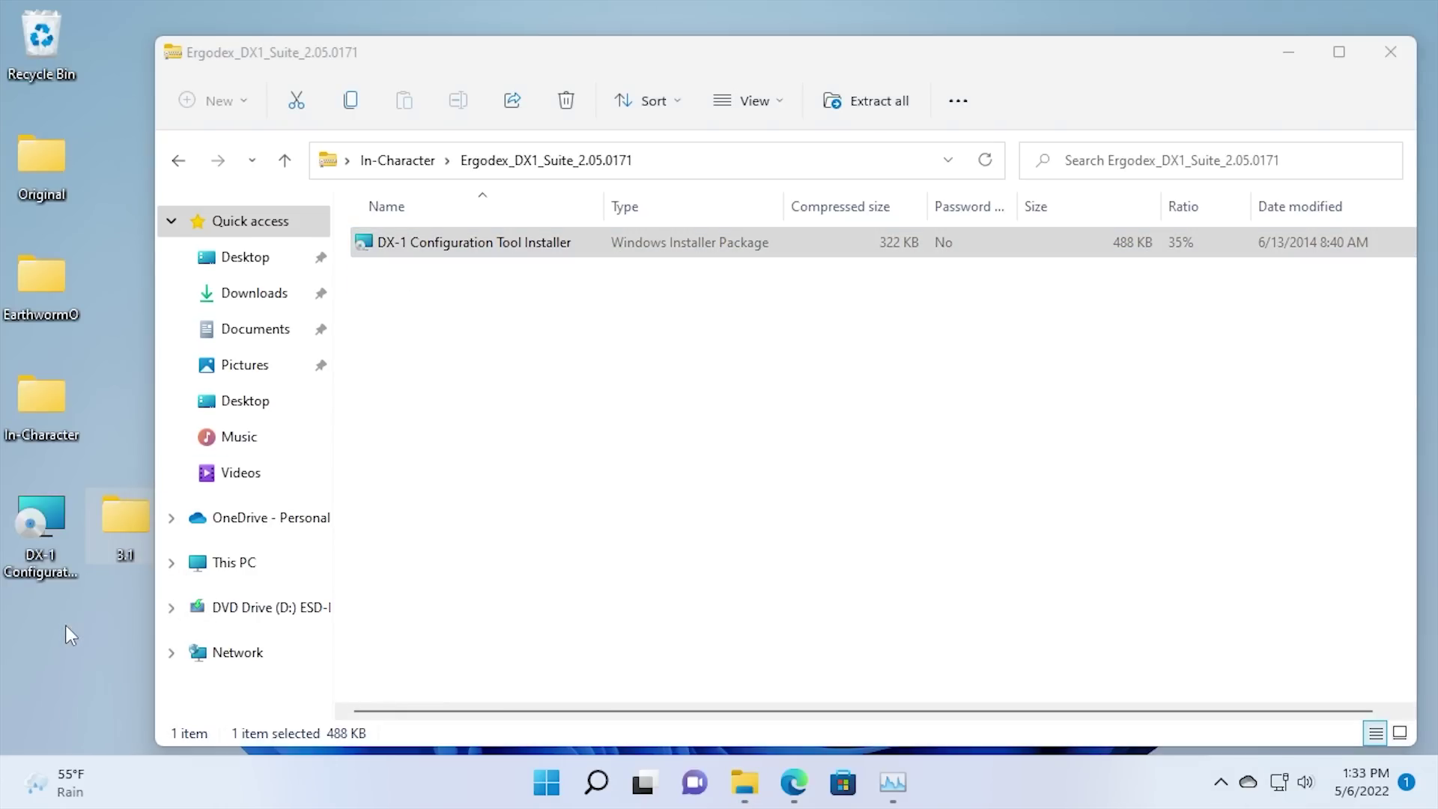
{"action": "left_click", "coordinate": [751, 565]}
{"action": "left_click", "coordinate": [1390, 51]}
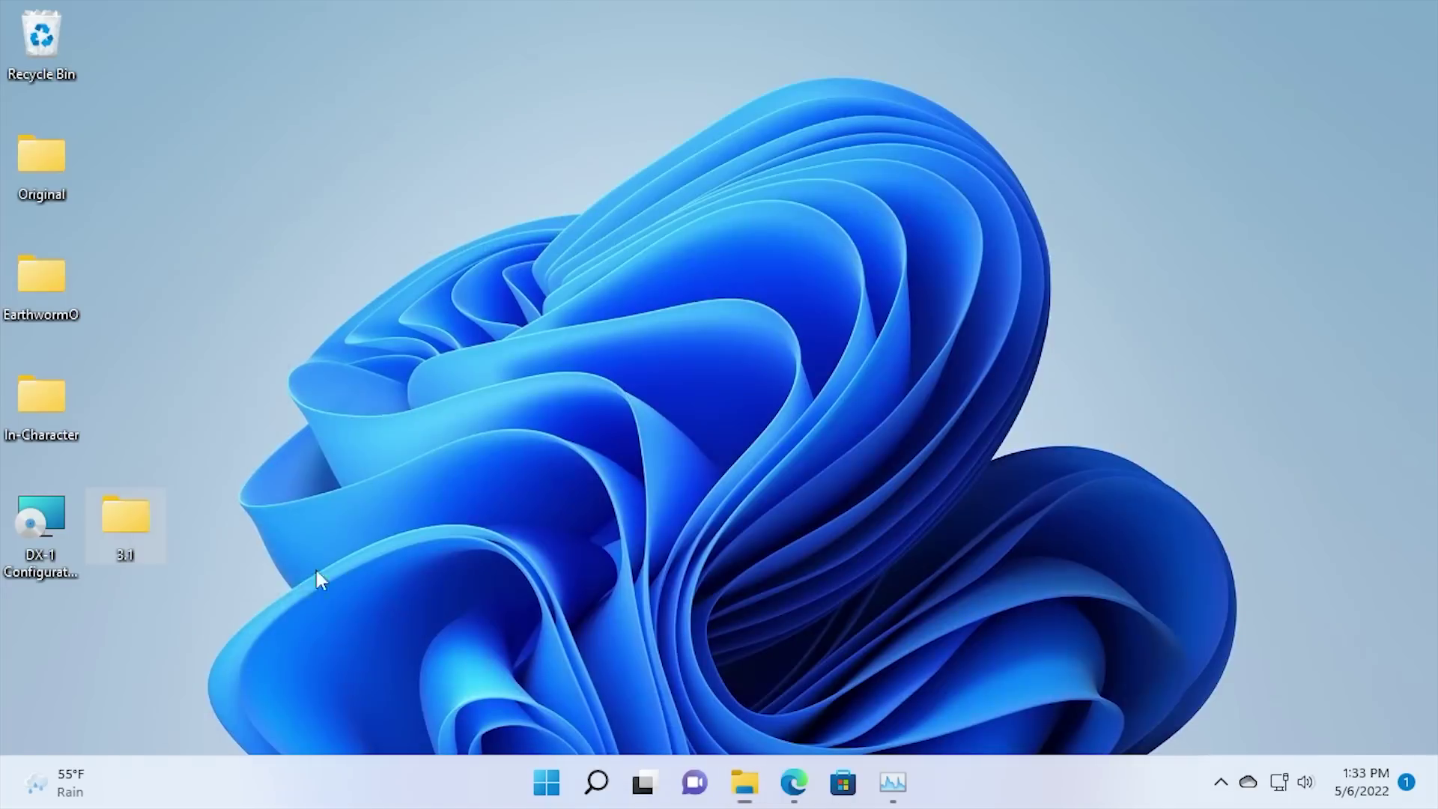
{"action": "left_click_drag", "start_coordinate": [12, 546], "coordinate": [516, 427]}
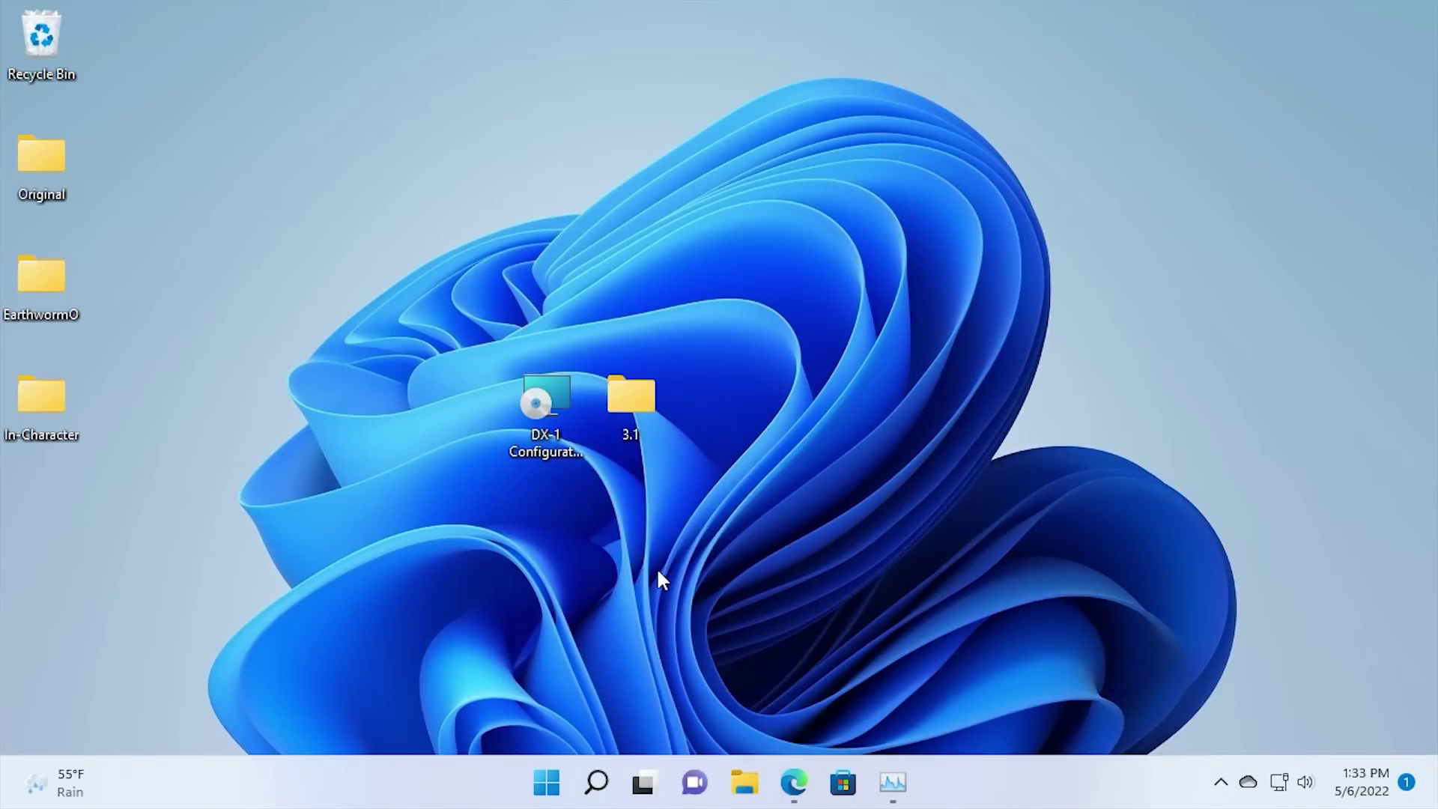
Open Device Manager with devmgmt.msc and move its window clear of the desktop folders.
{"action": "key", "text": "super+r"}
{"action": "type", "text": "de"}
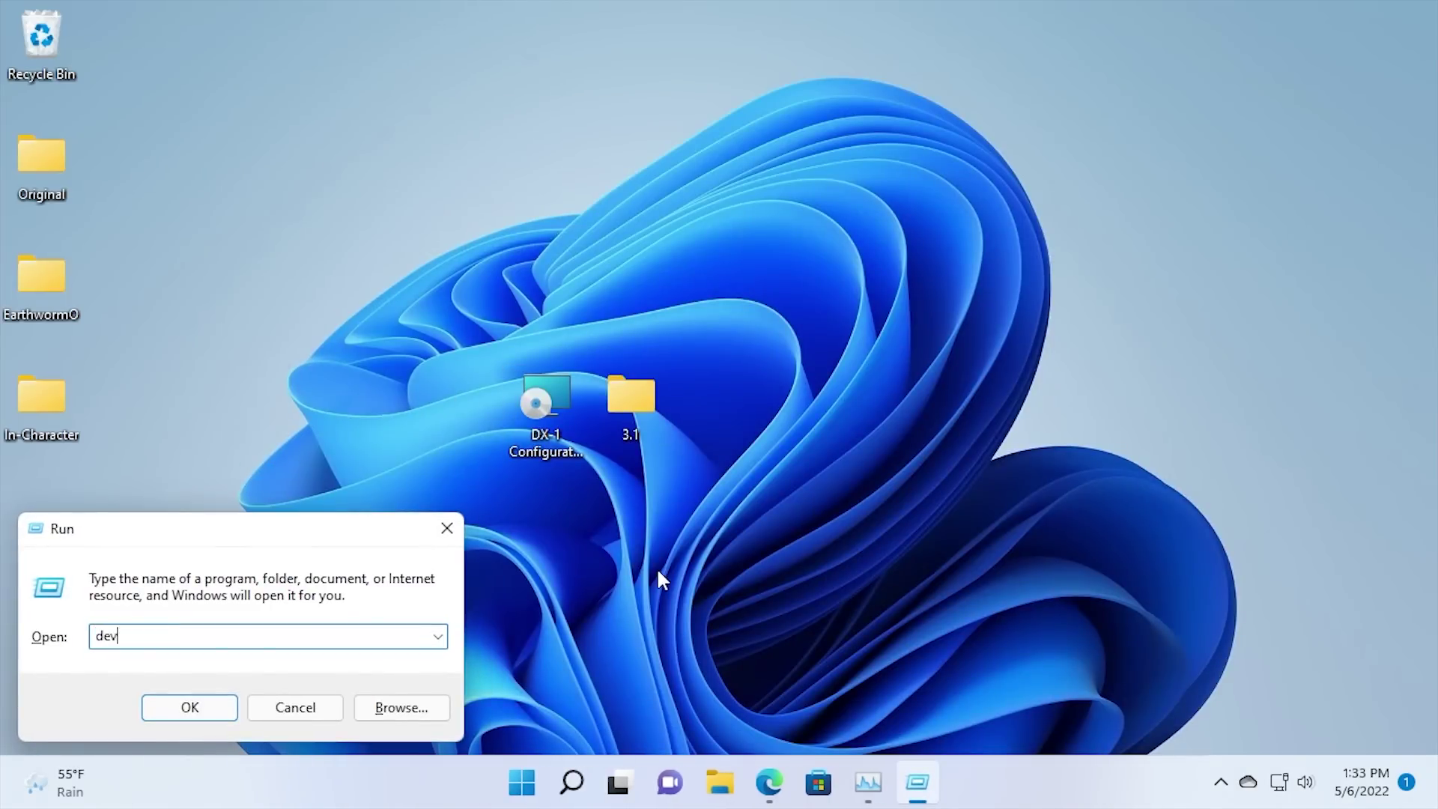
{"action": "type", "text": "vmgmt.msc"}
{"action": "key", "text": "Return"}
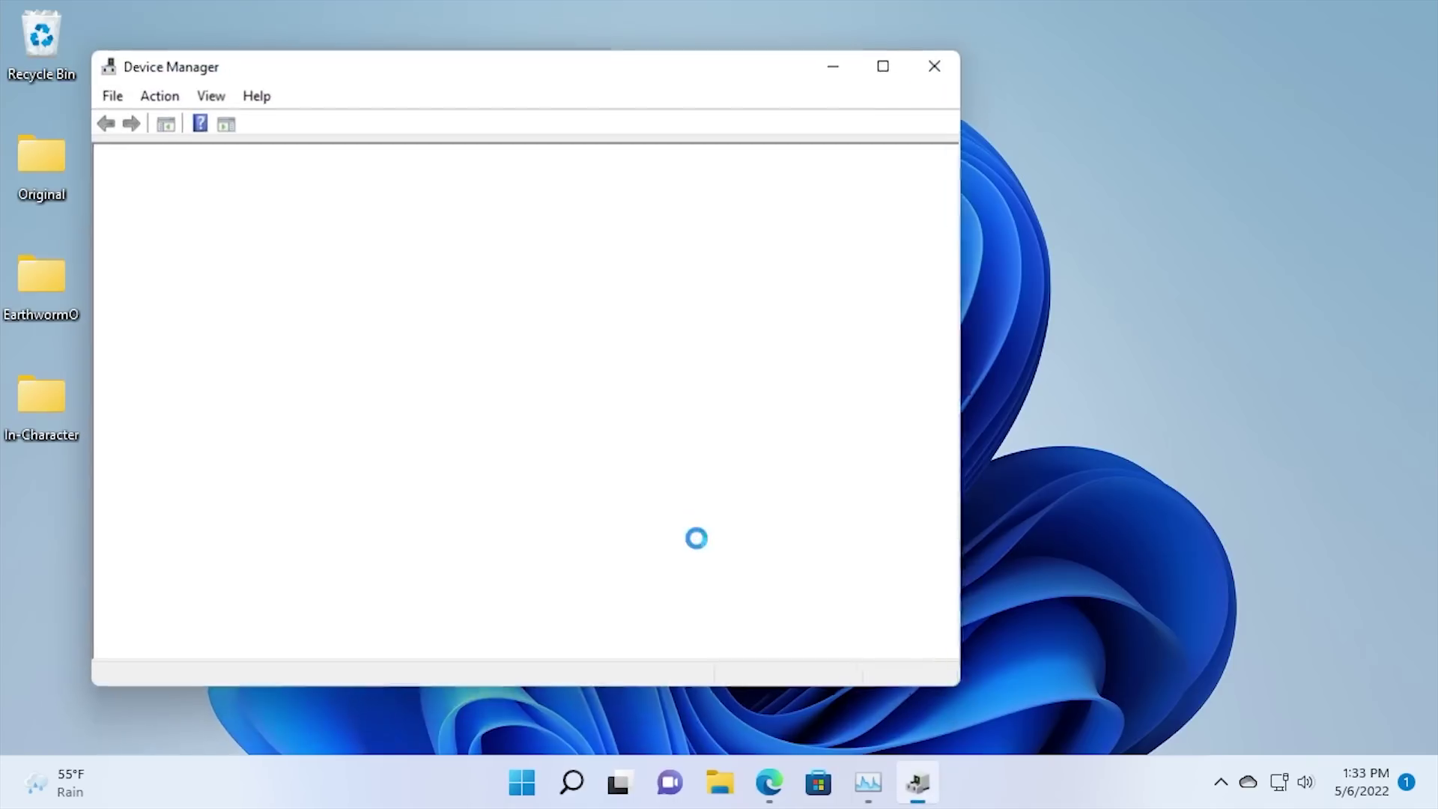
{"action": "left_click_drag", "start_coordinate": [482, 78], "coordinate": [895, 78]}
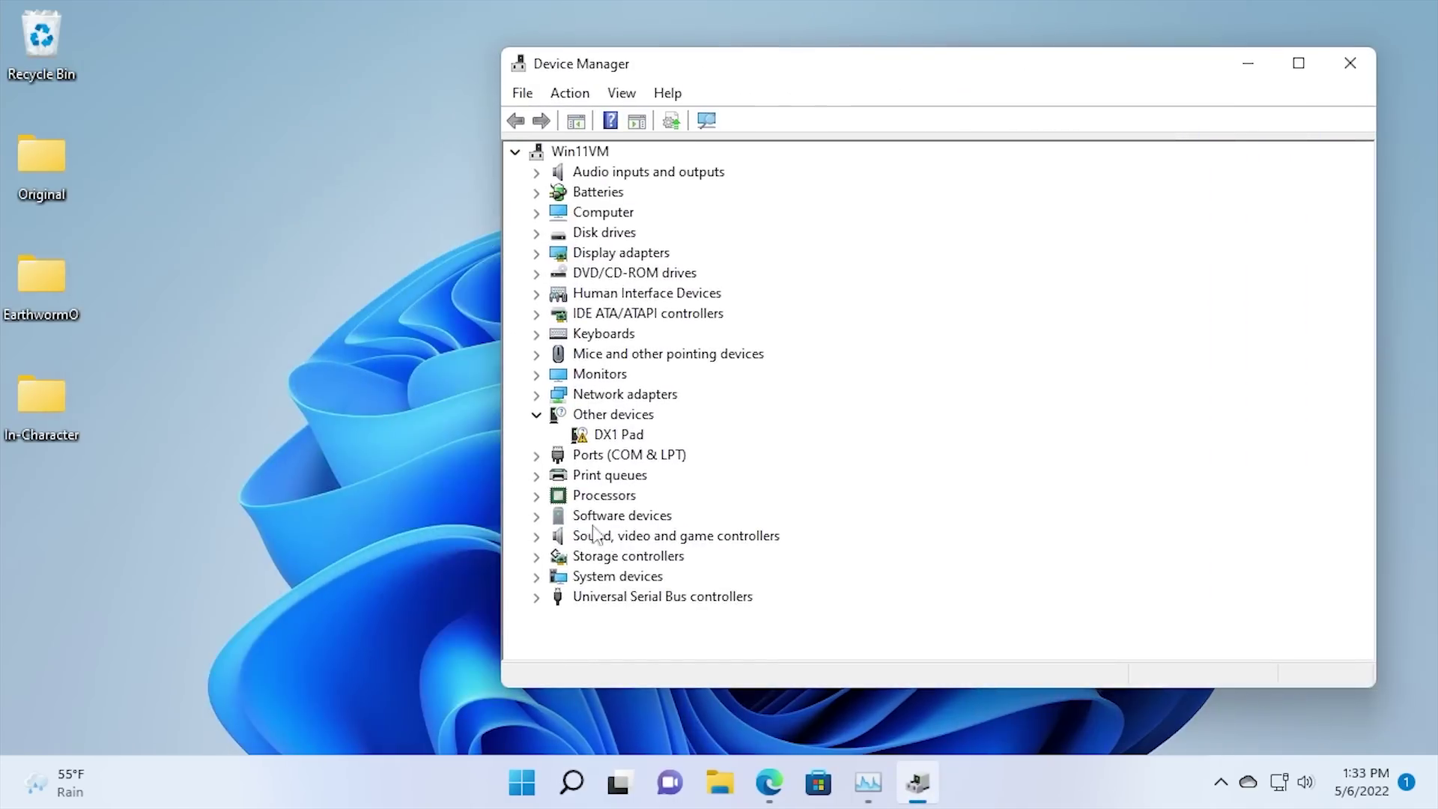
Start a manual driver update from the DX1 Pad's properties, showing all devices and choosing to install from disk.
{"action": "left_click", "coordinate": [608, 436]}
{"action": "right_click", "coordinate": [608, 440]}
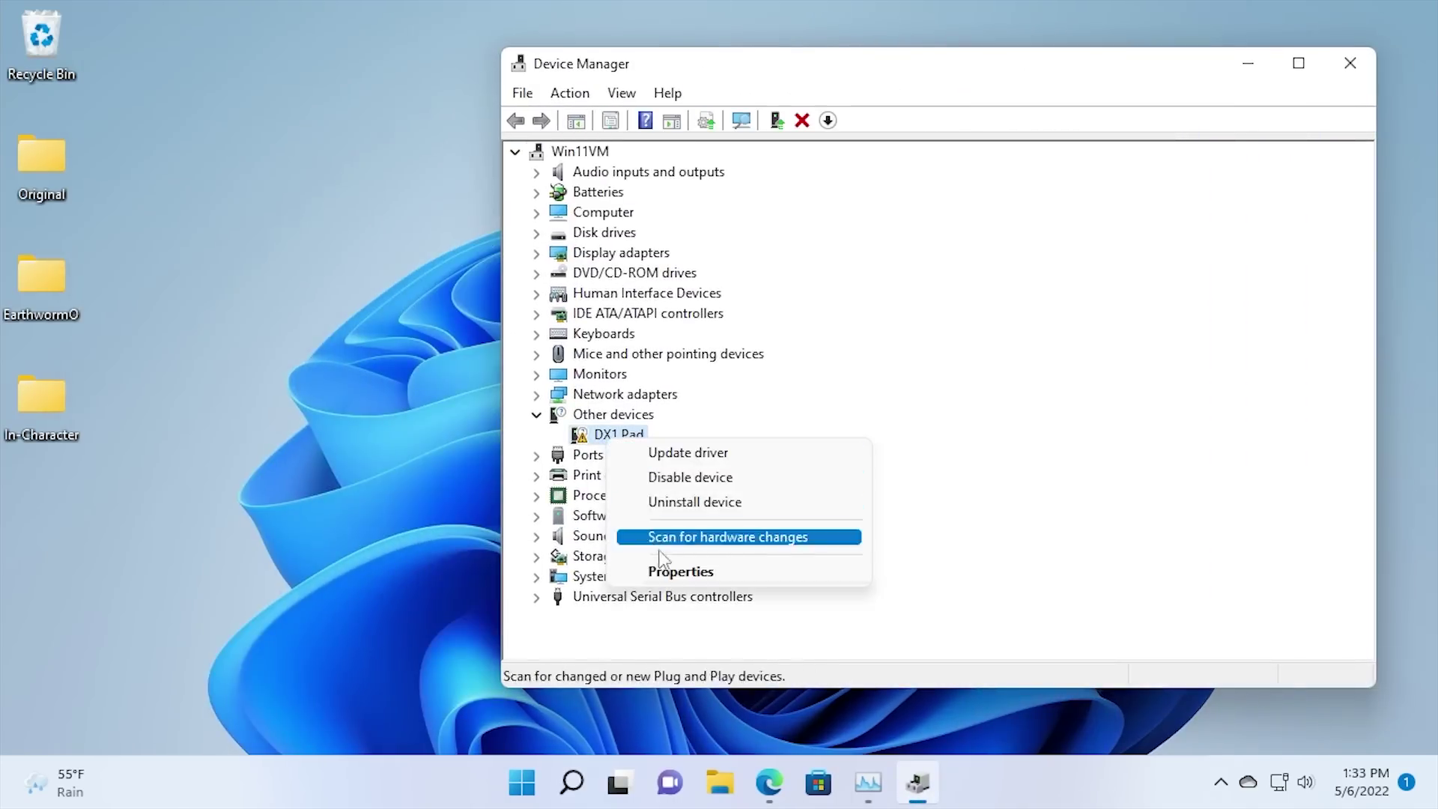
{"action": "left_click", "coordinate": [660, 569]}
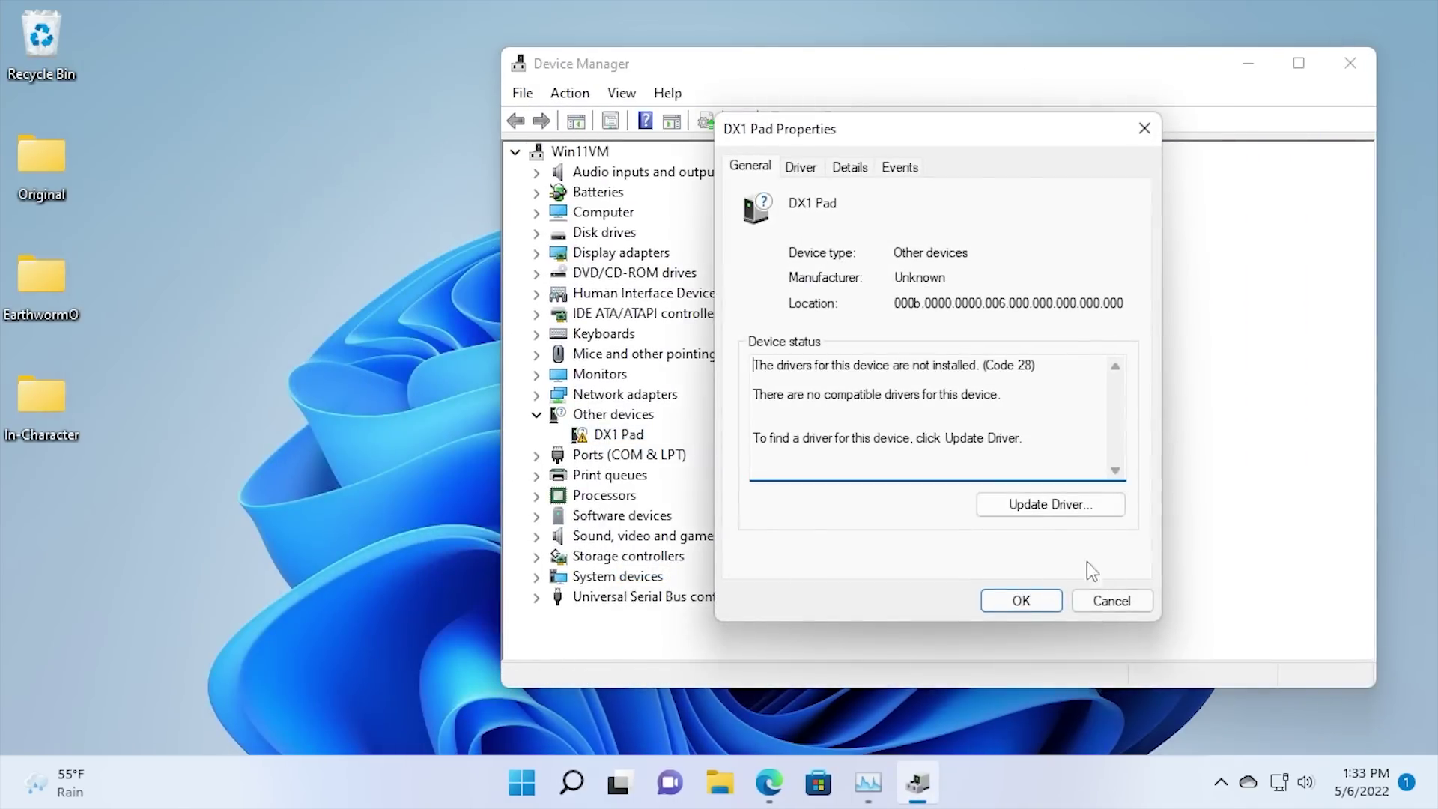
{"action": "left_click", "coordinate": [1071, 514]}
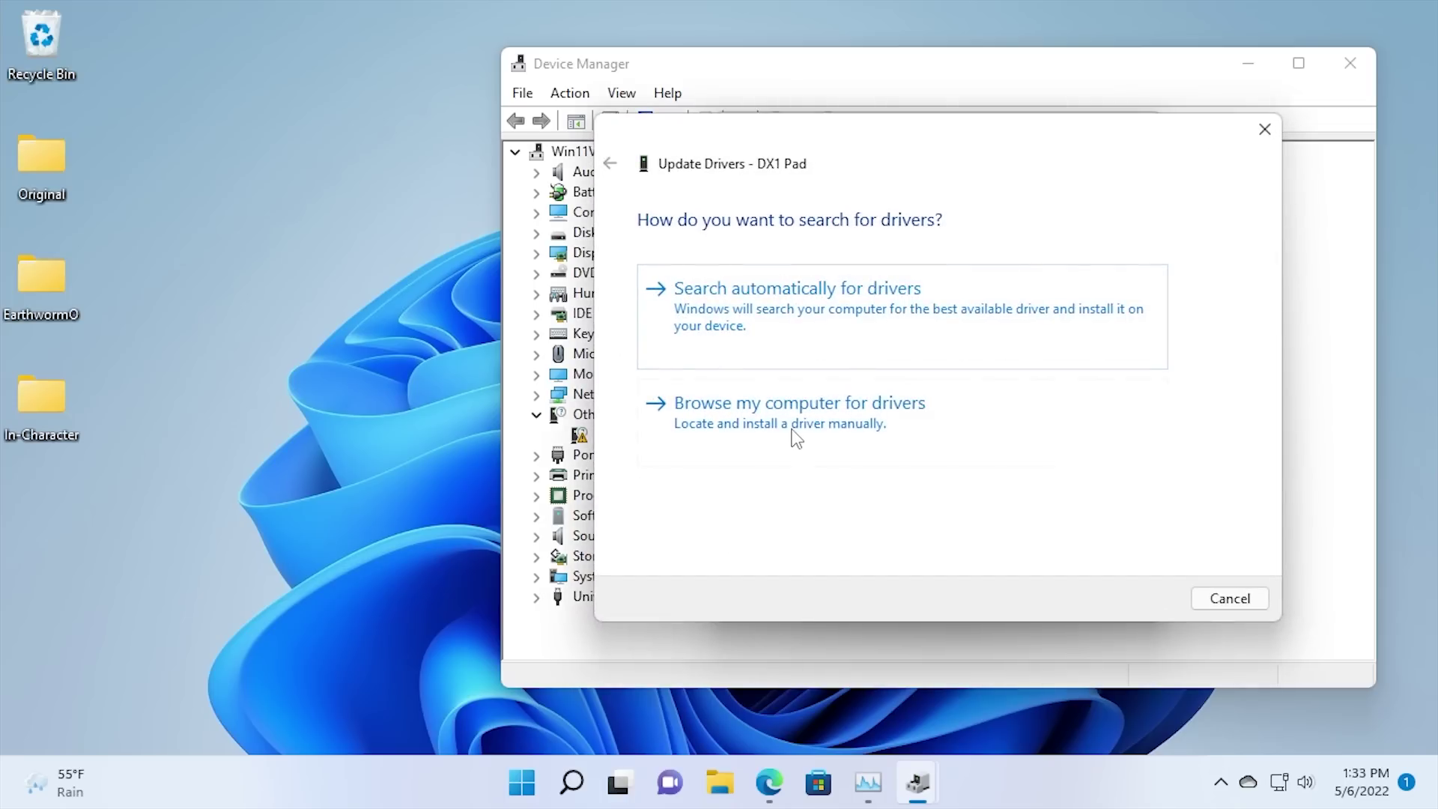
{"action": "left_click", "coordinate": [796, 438]}
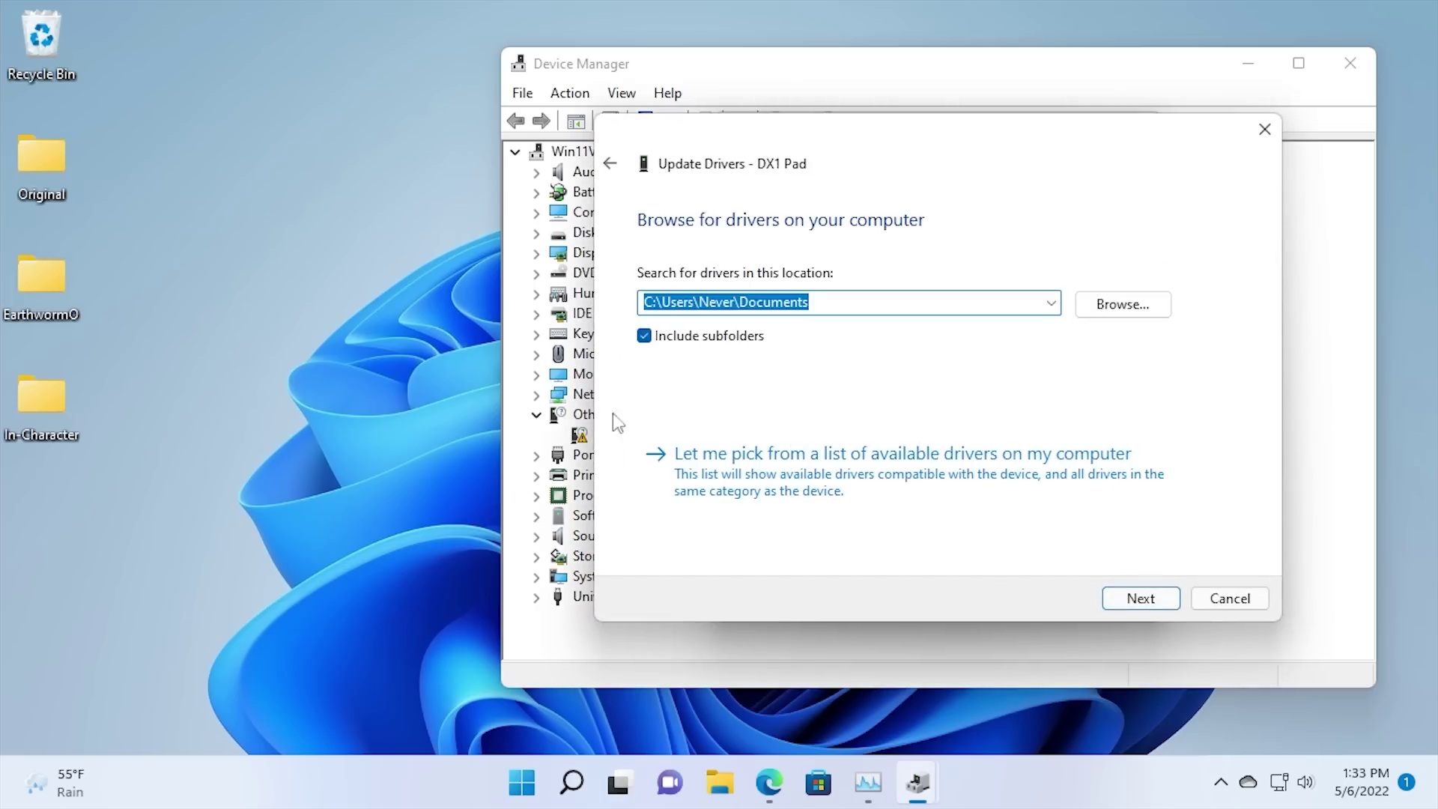
{"action": "left_click", "coordinate": [804, 496]}
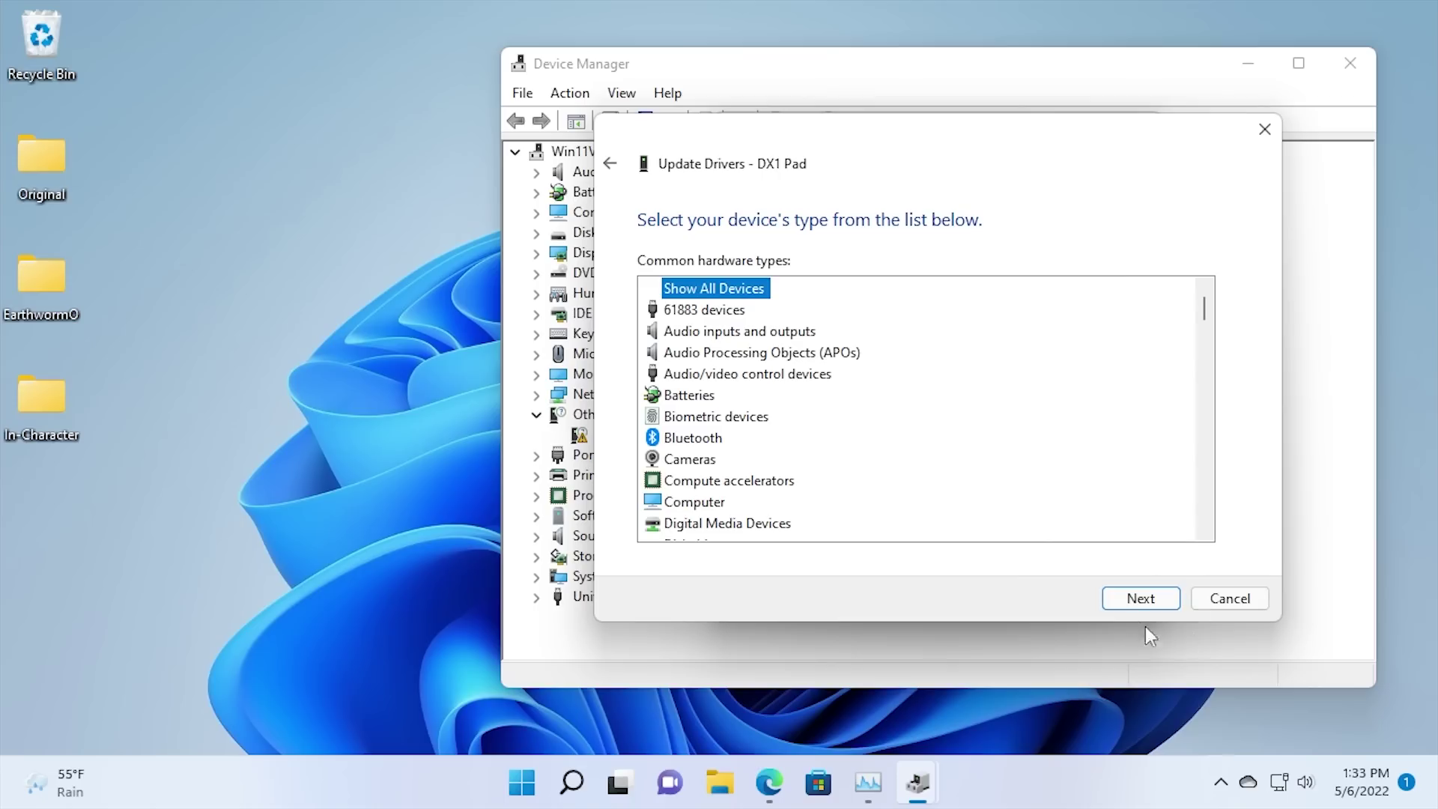
{"action": "left_click", "coordinate": [1140, 598]}
{"action": "left_click", "coordinate": [1193, 515]}
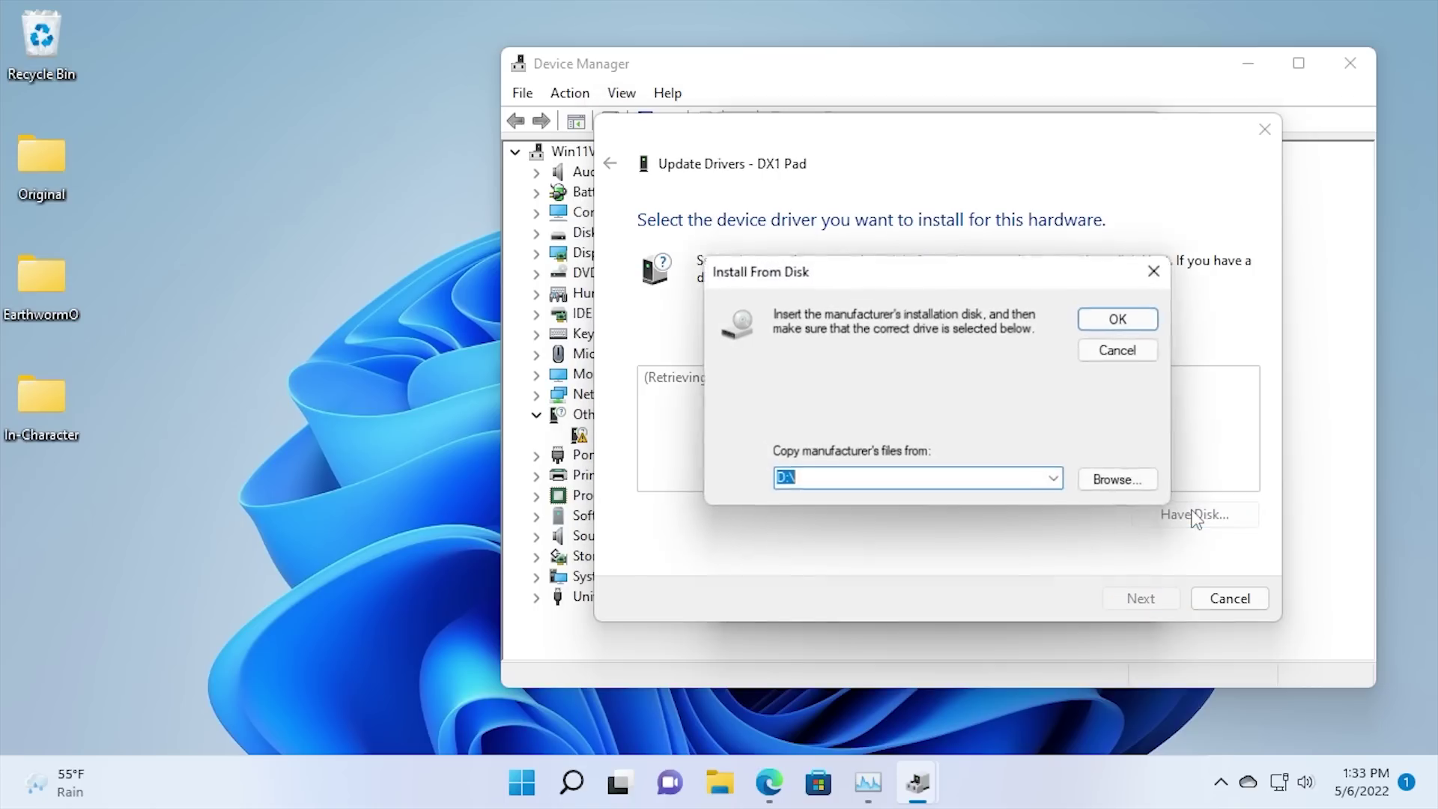
Load ErgoUSB.inf from the 3.1 folder on the desktop as the driver source and select the DX1 Pad model.
{"action": "left_click", "coordinate": [1119, 481]}
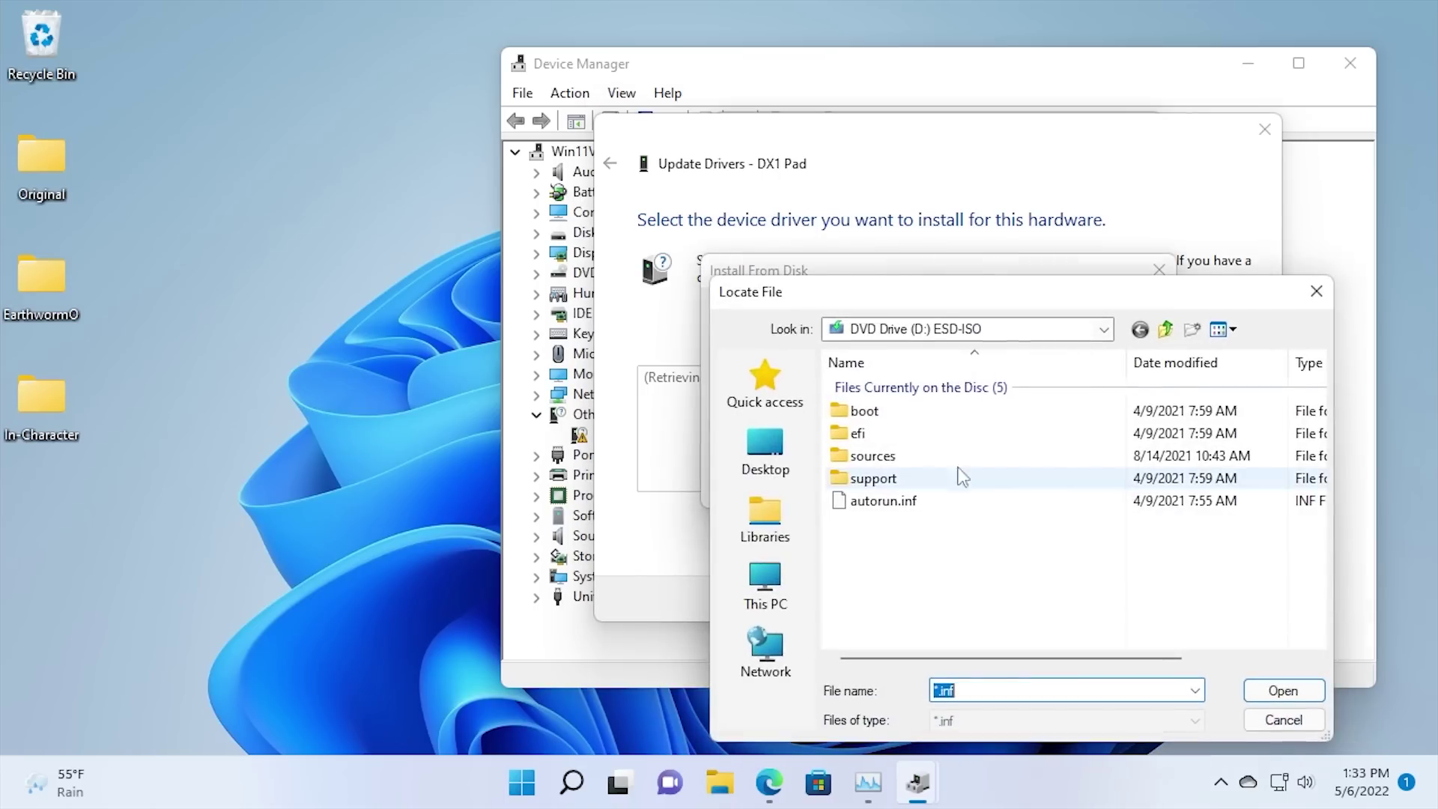
{"action": "left_click", "coordinate": [765, 449]}
{"action": "double_click", "coordinate": [909, 574]}
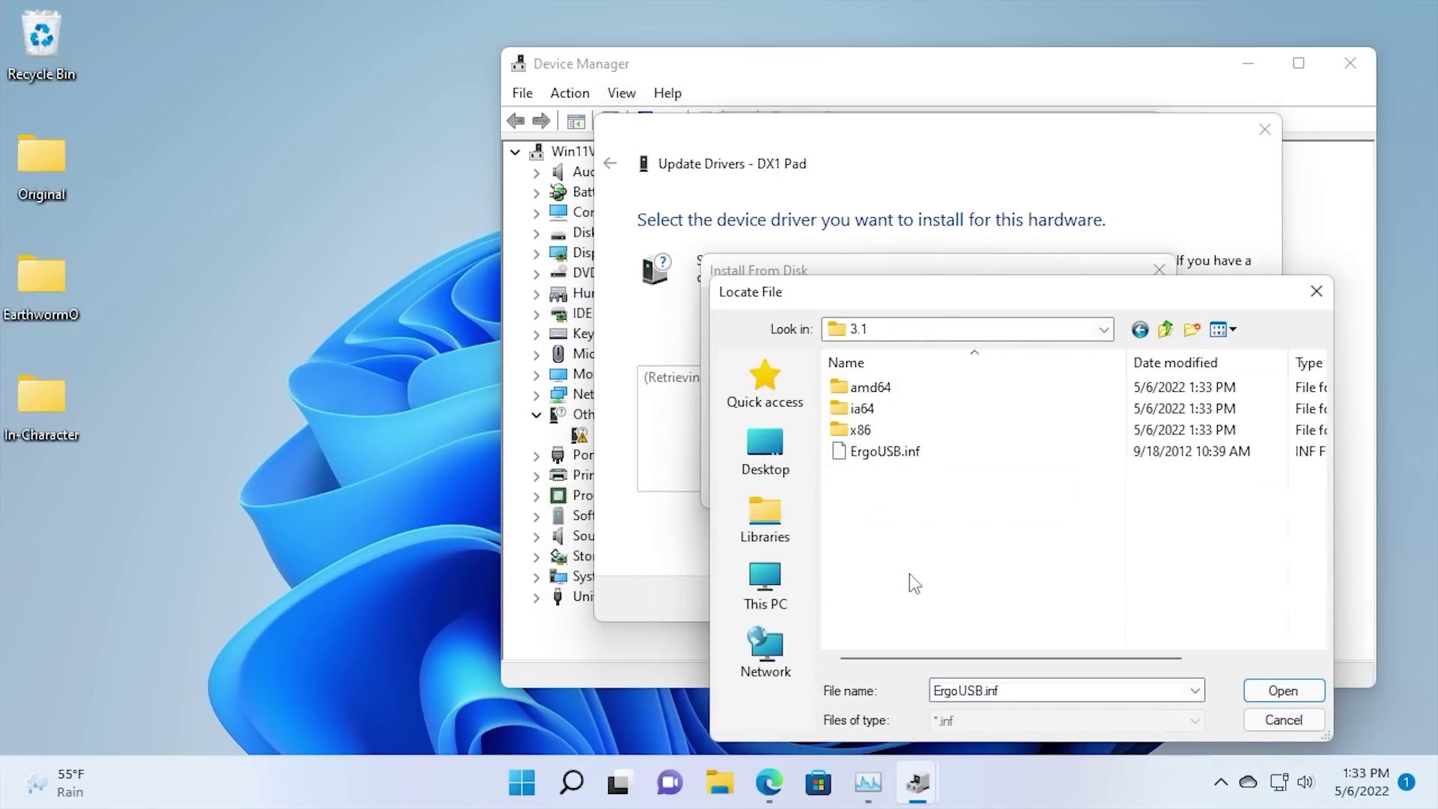
{"action": "left_click", "coordinate": [876, 458]}
{"action": "left_click", "coordinate": [1278, 692]}
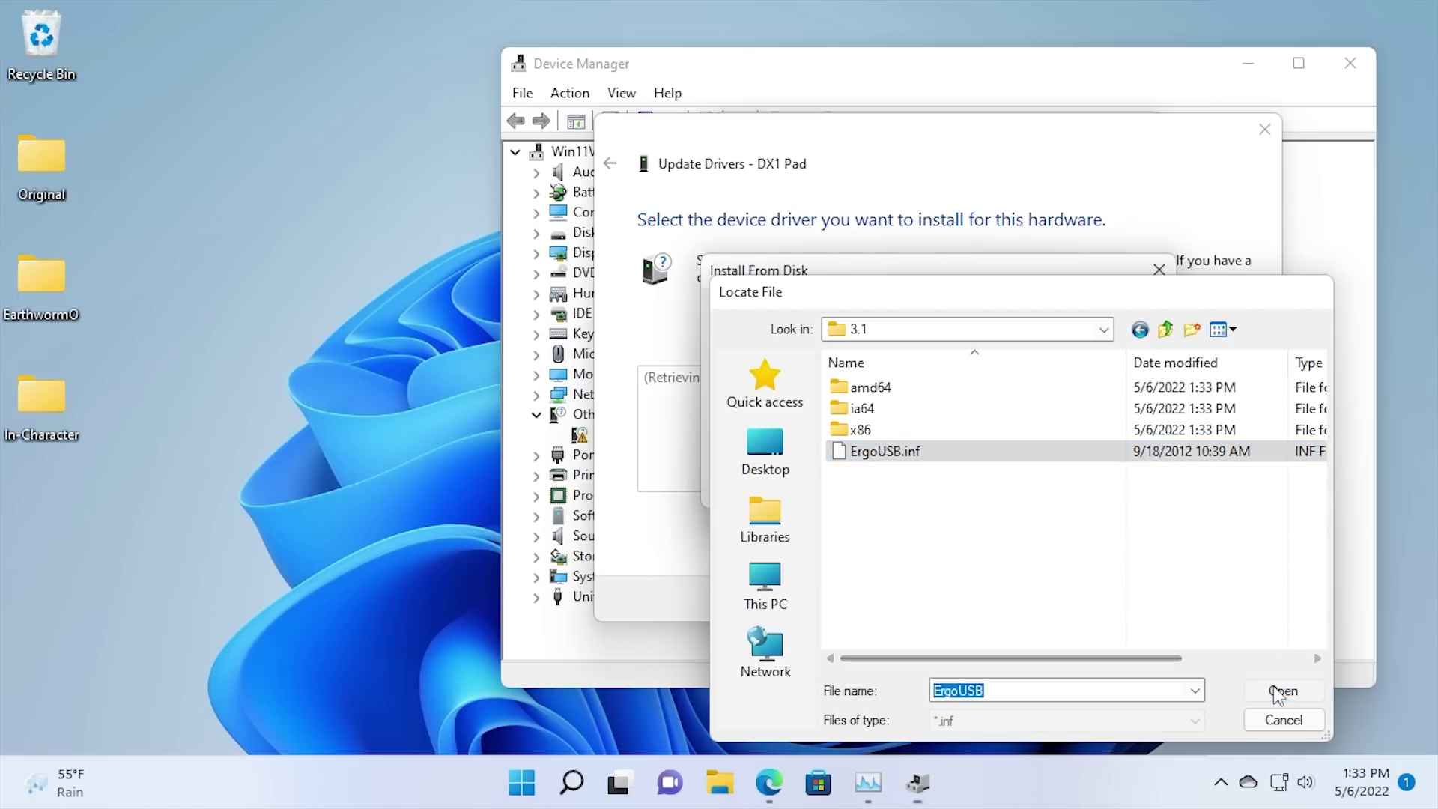
{"action": "left_click", "coordinate": [1116, 322]}
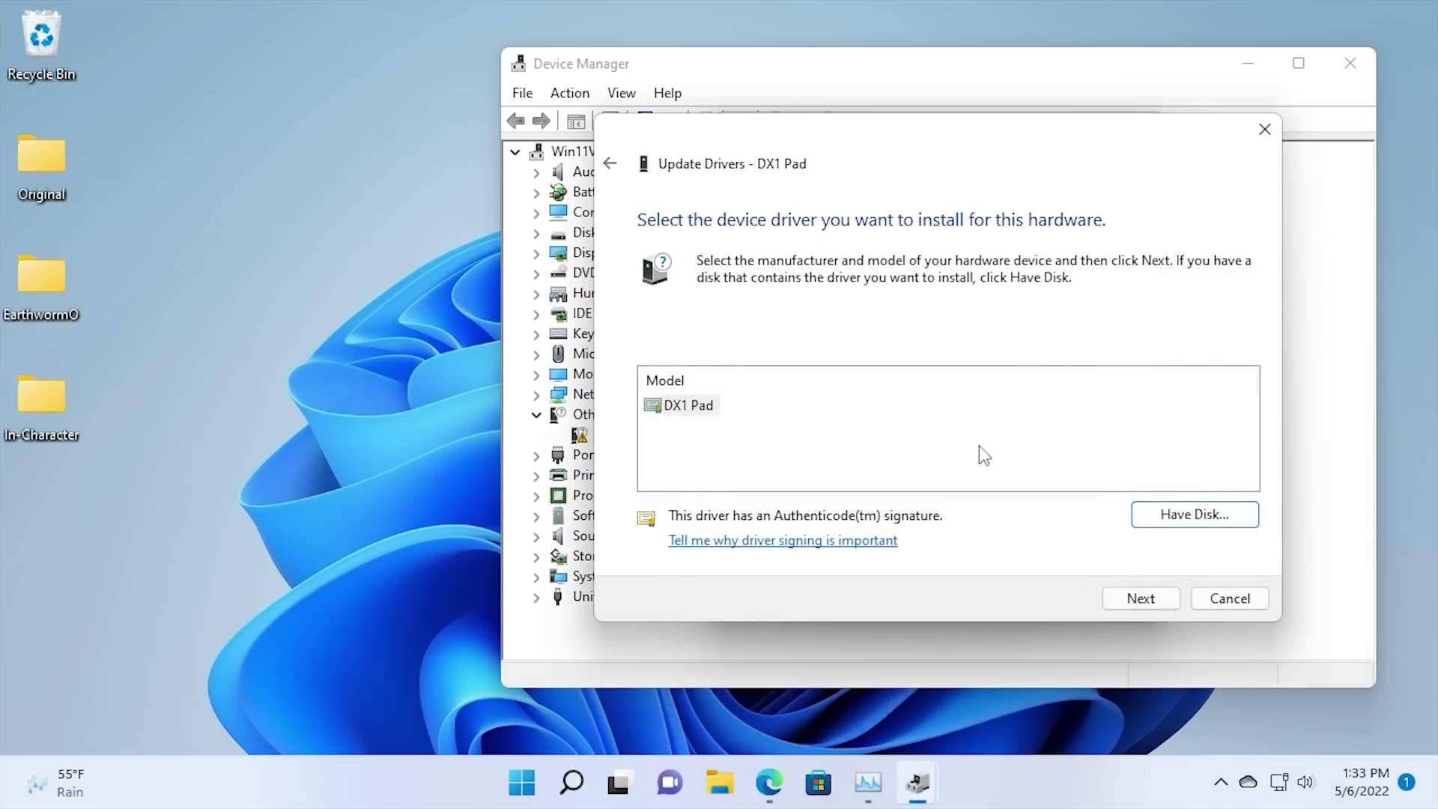
{"action": "left_click", "coordinate": [685, 409]}
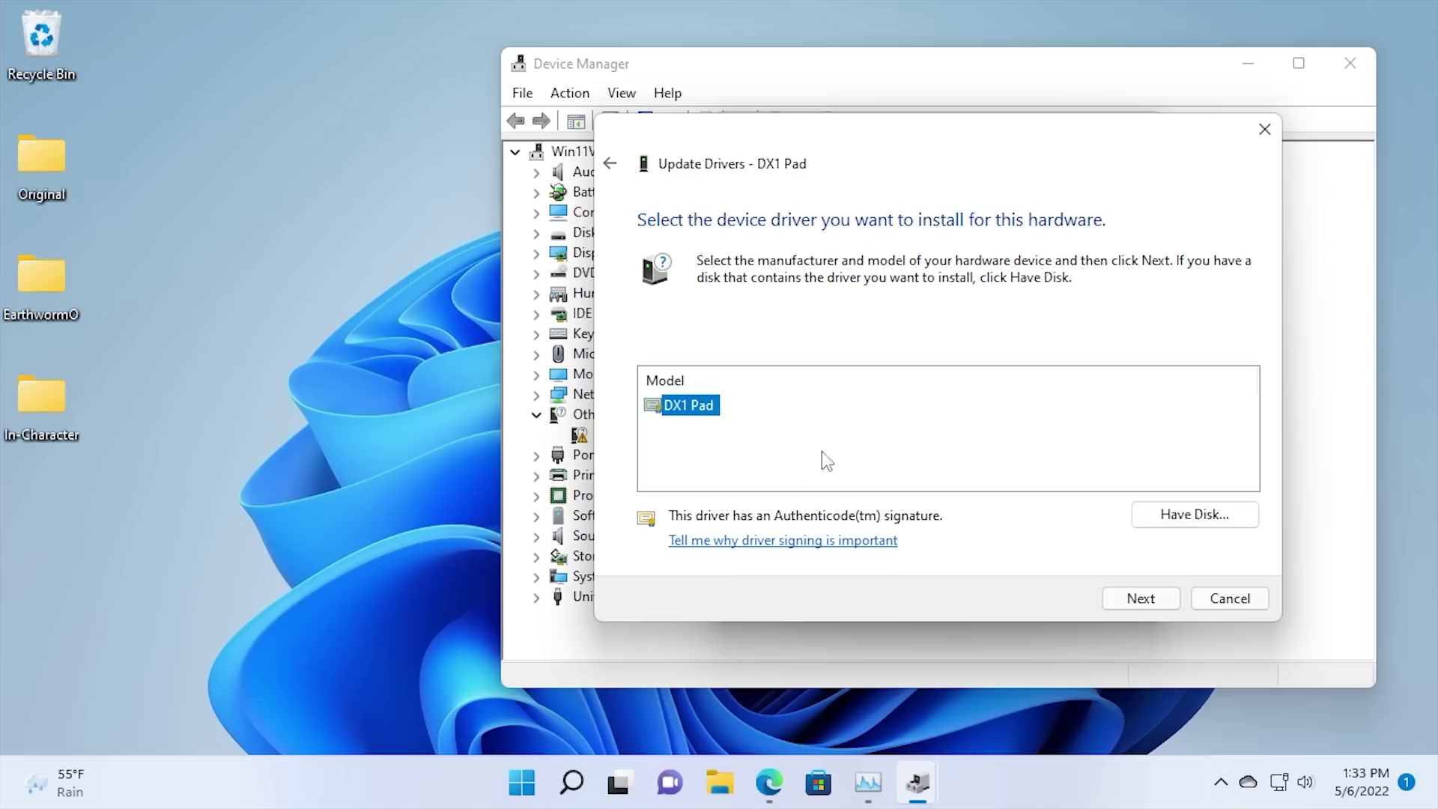
Install the selected DX1 Pad driver, accepting the compatibility warning and trusting its publisher, and close the update wizard.
{"action": "left_click", "coordinate": [1149, 603]}
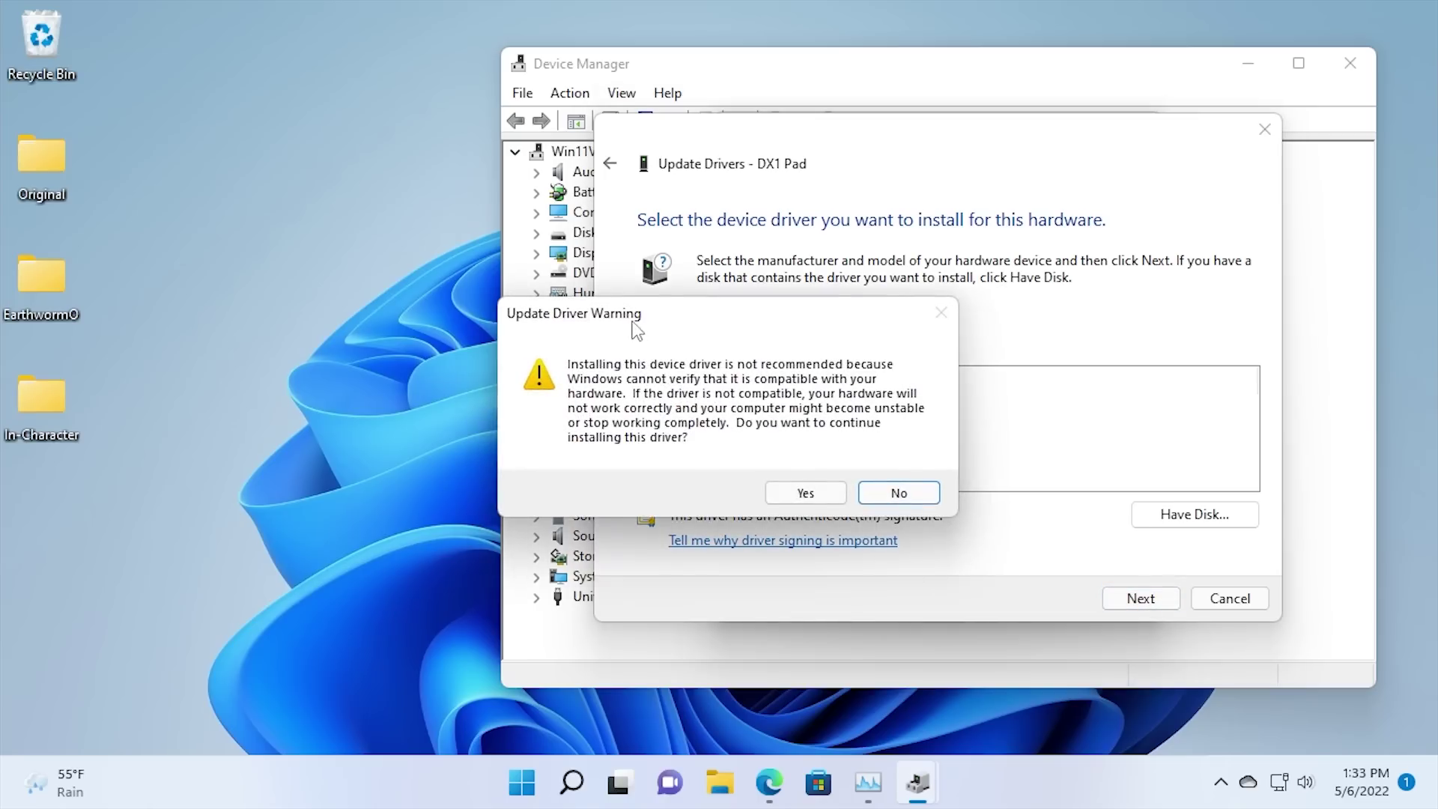
{"action": "left_click_drag", "start_coordinate": [634, 325], "coordinate": [765, 333]}
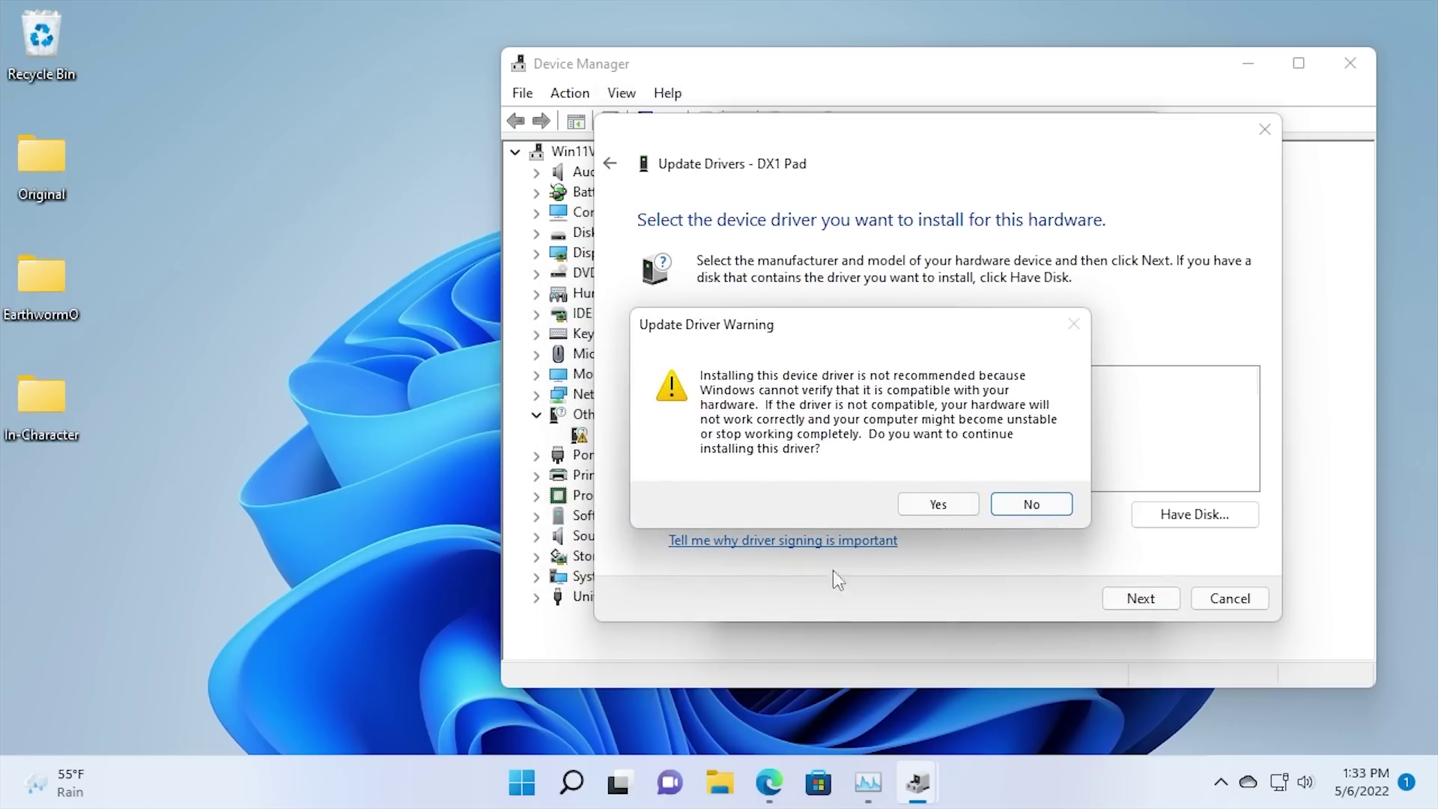
{"action": "left_click", "coordinate": [937, 508]}
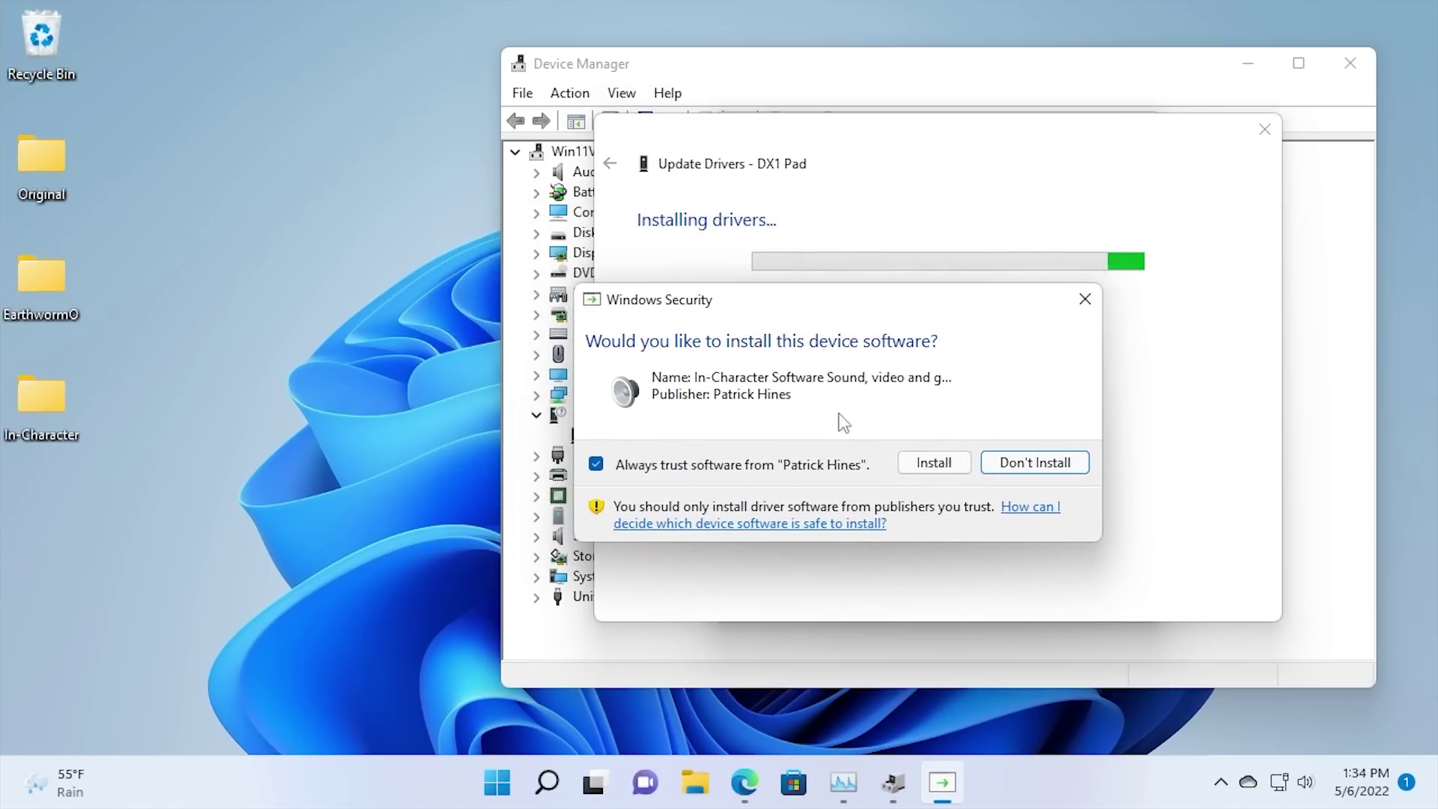
{"action": "left_click", "coordinate": [910, 462]}
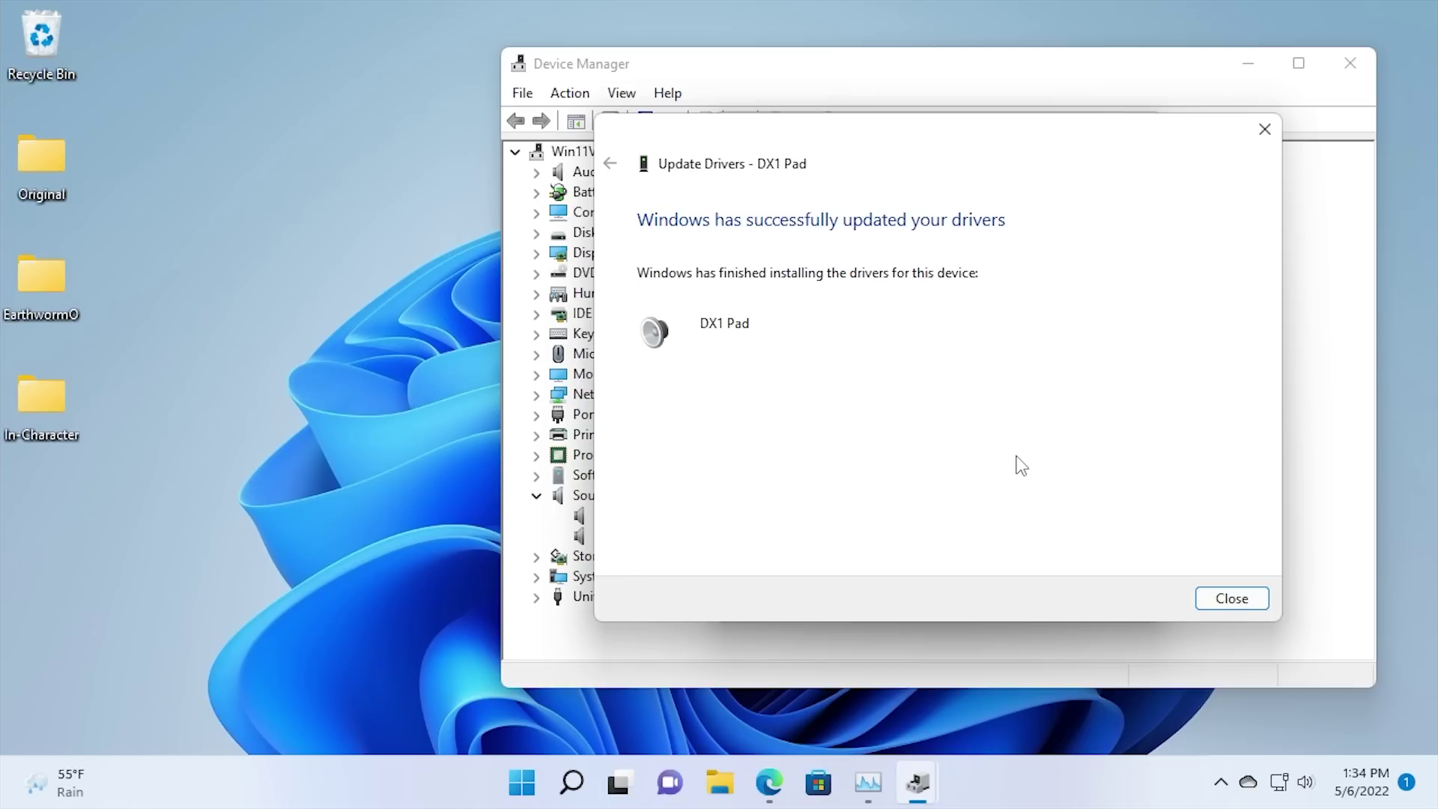
{"action": "left_click", "coordinate": [1224, 599]}
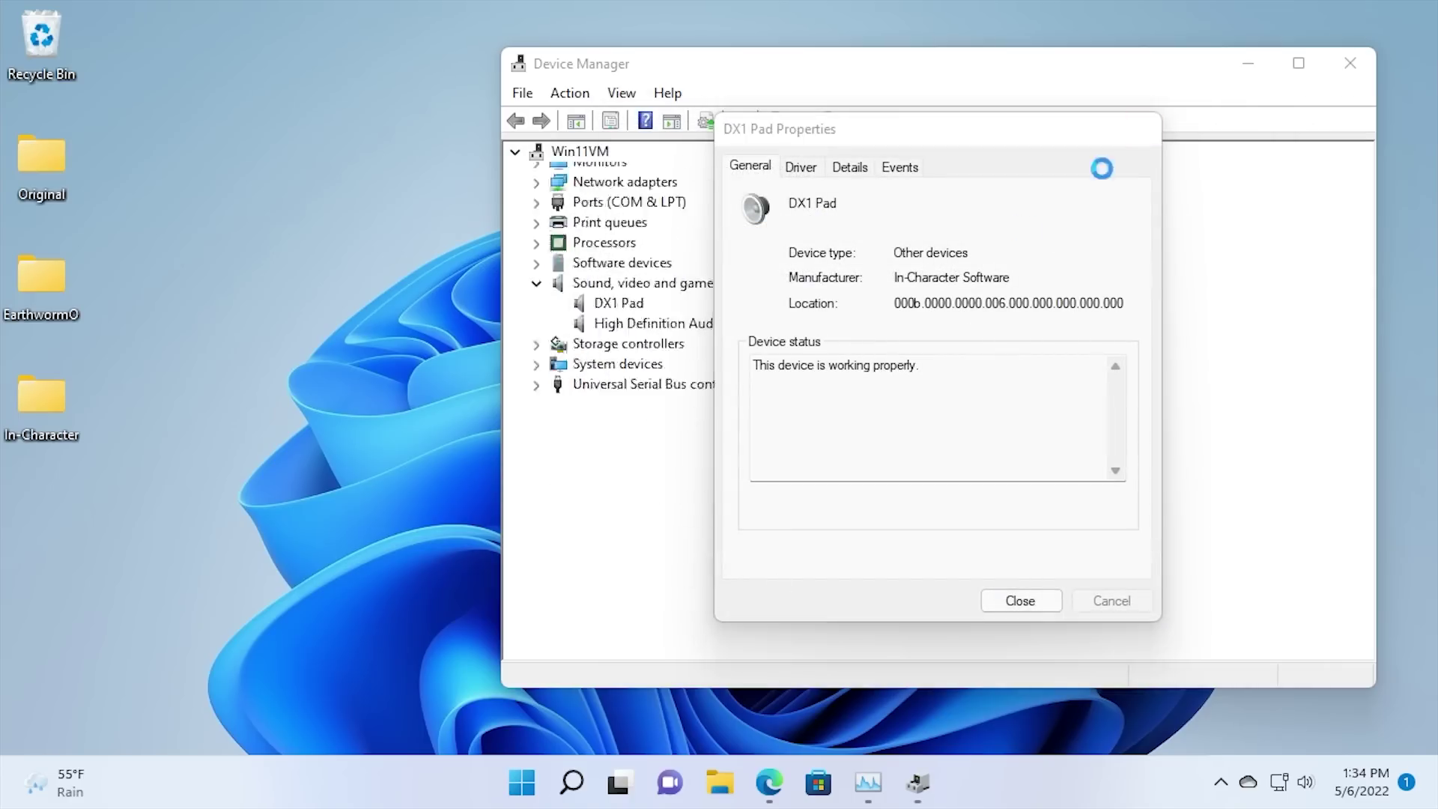
Check the DX1 Pad entry under Sound, video and game controllers and close Device Manager.
{"action": "left_click", "coordinate": [1144, 129]}
{"action": "left_click", "coordinate": [663, 496]}
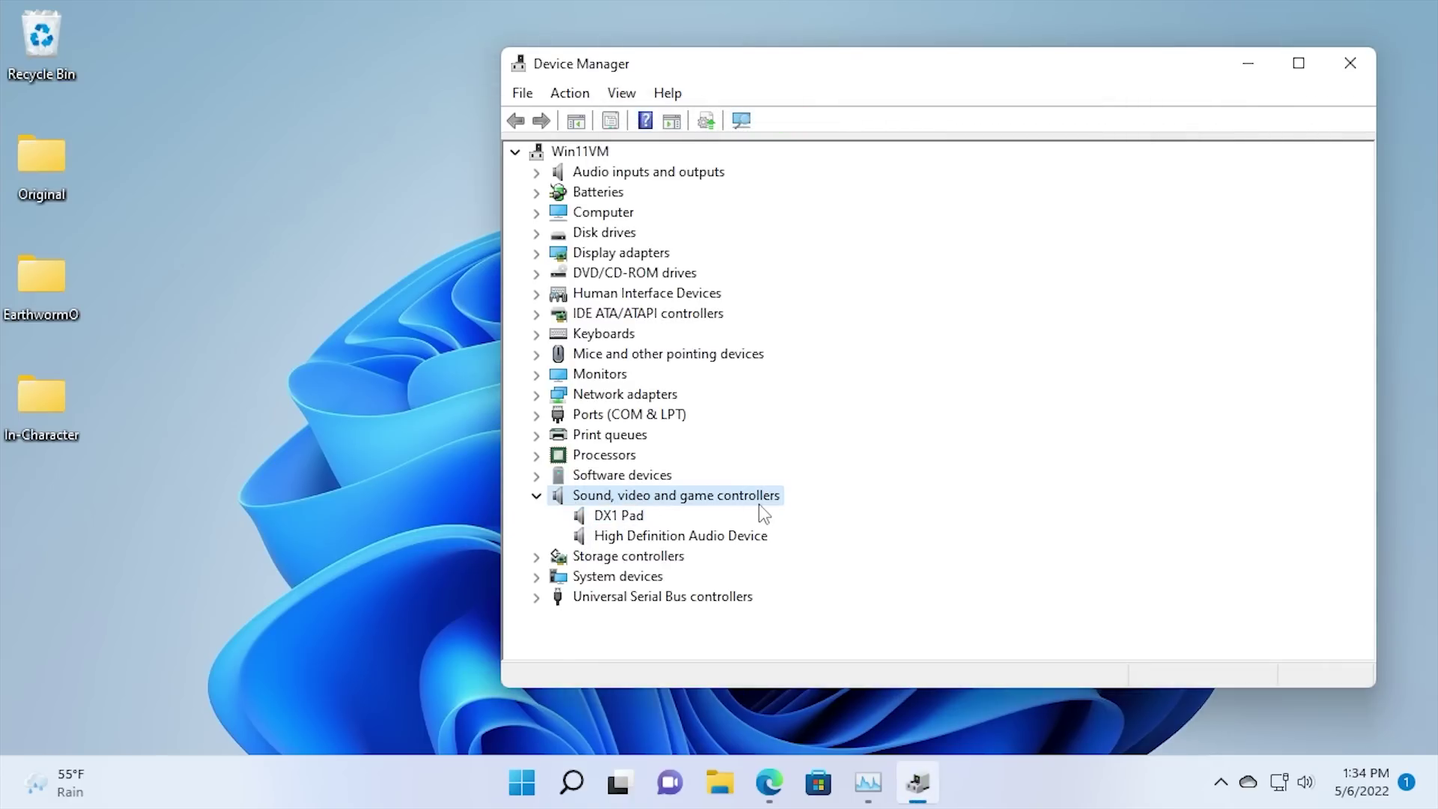
{"action": "left_click", "coordinate": [626, 516]}
{"action": "left_click", "coordinate": [1350, 65]}
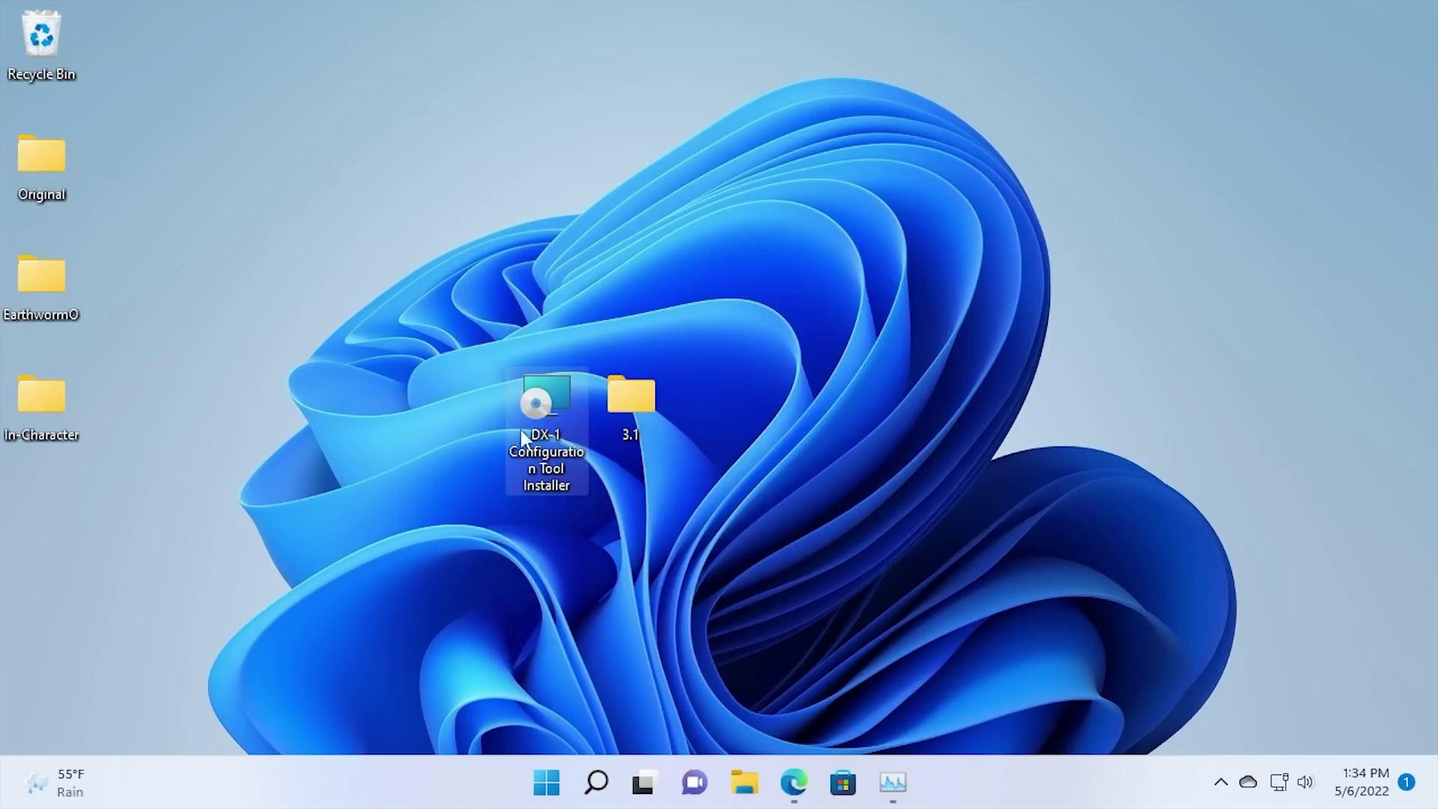
Install the Ergodex DX-1 Configuration Tool from the desktop installer, accepting its license agreement.
{"action": "double_click", "coordinate": [541, 408]}
{"action": "key", "text": "Return"}
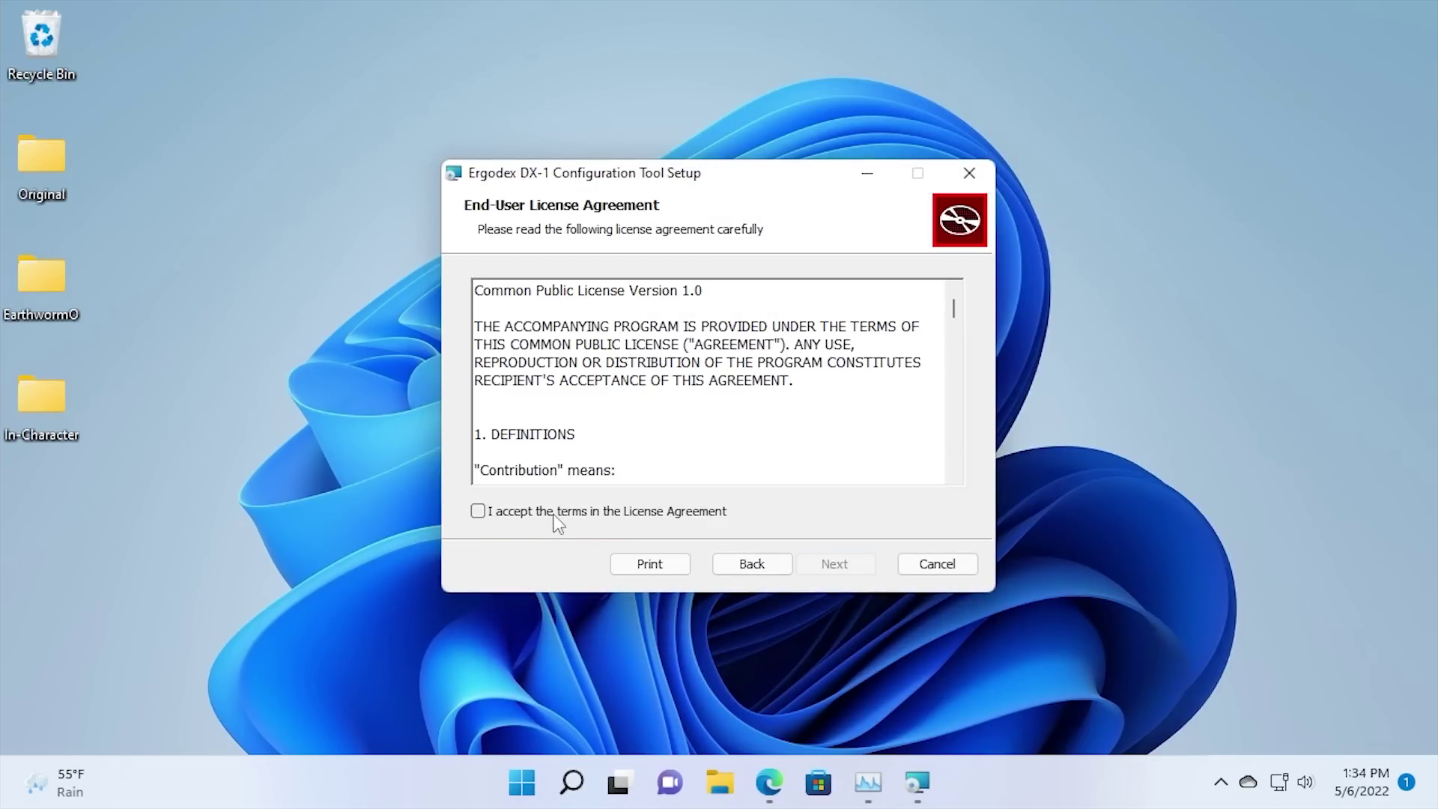
{"action": "left_click", "coordinate": [555, 511]}
{"action": "left_click", "coordinate": [843, 555]}
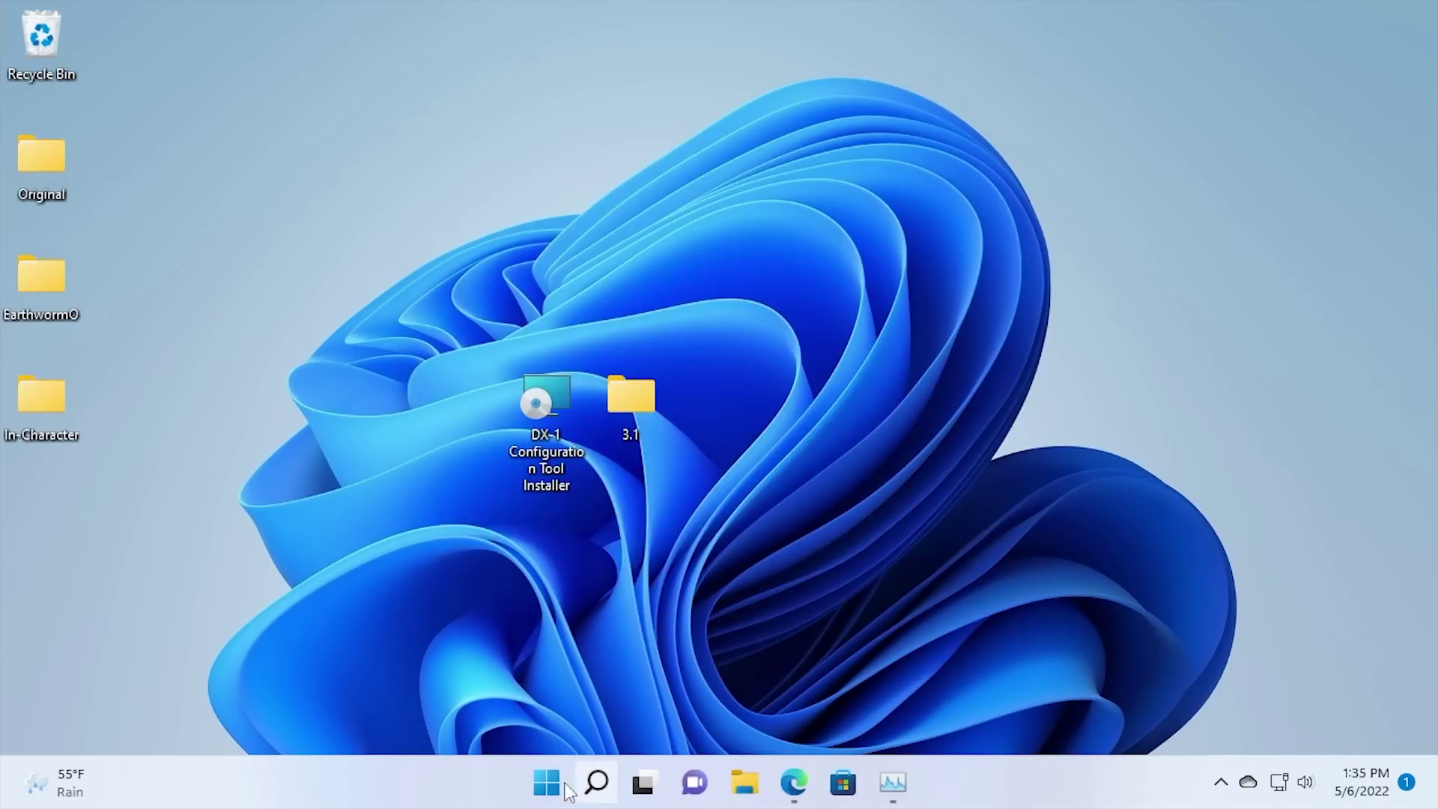
Launch the DX-1 Configuration Tool and move its window to the middle of the desktop.
{"action": "left_click", "coordinate": [546, 794]}
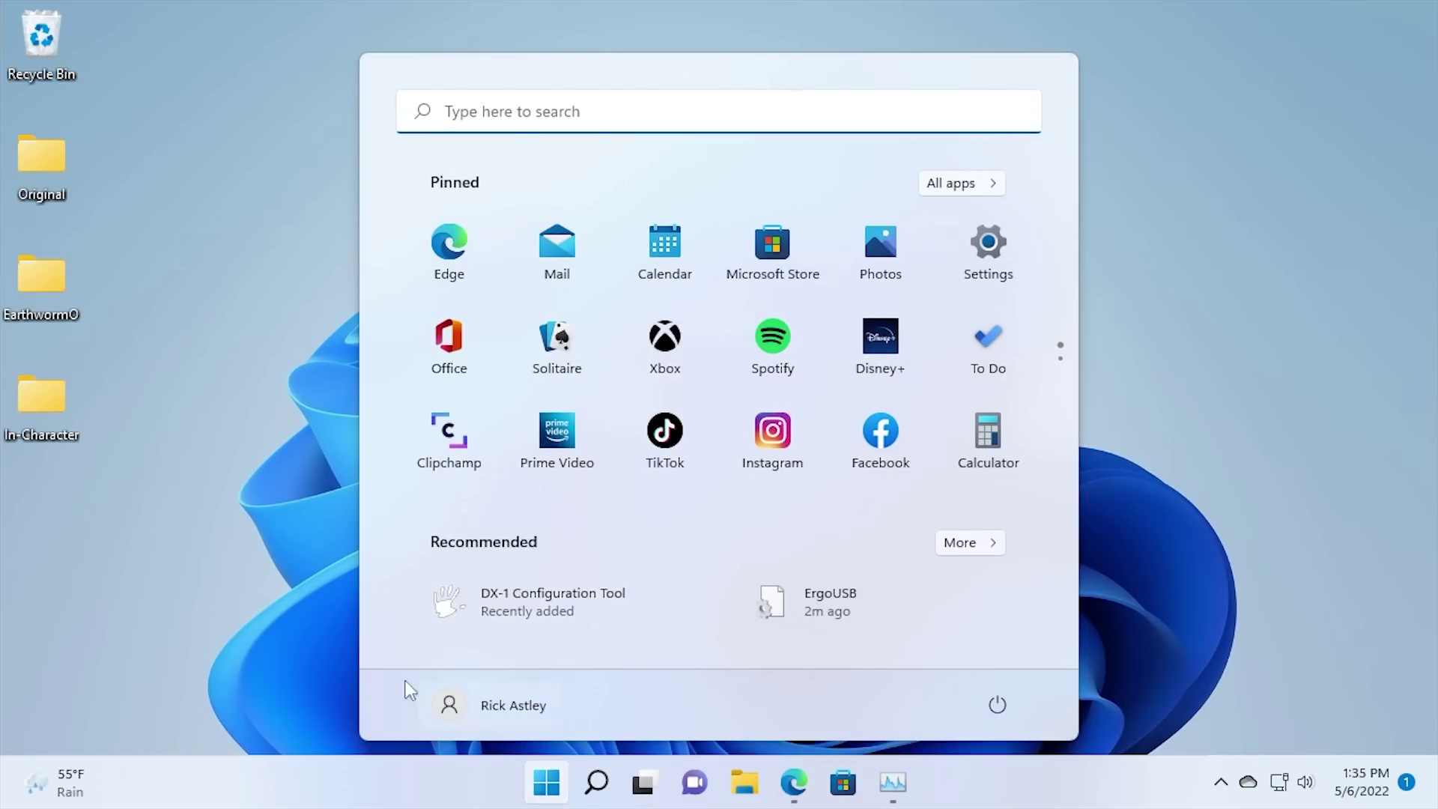
{"action": "left_click", "coordinate": [550, 622]}
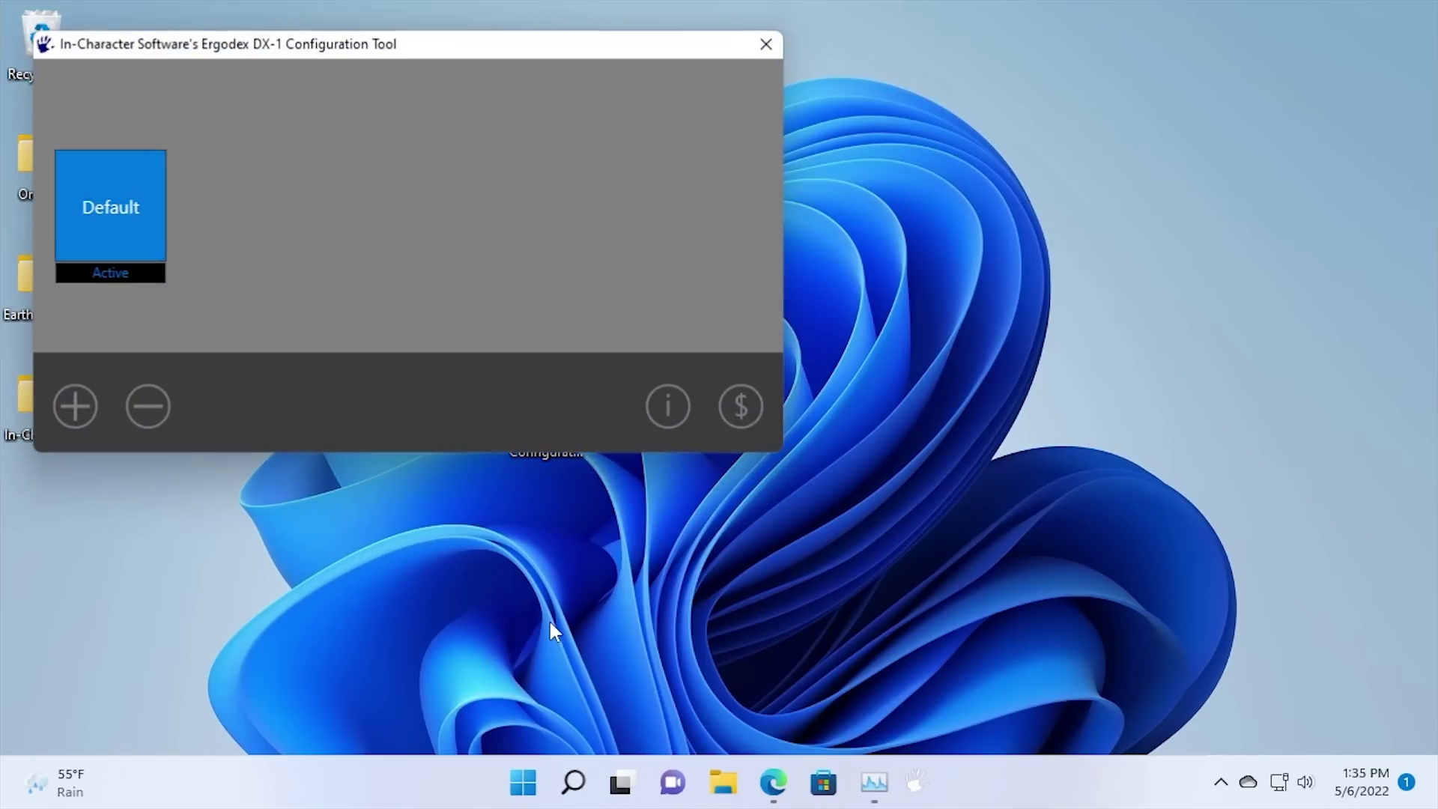
{"action": "left_click_drag", "start_coordinate": [519, 55], "coordinate": [828, 195]}
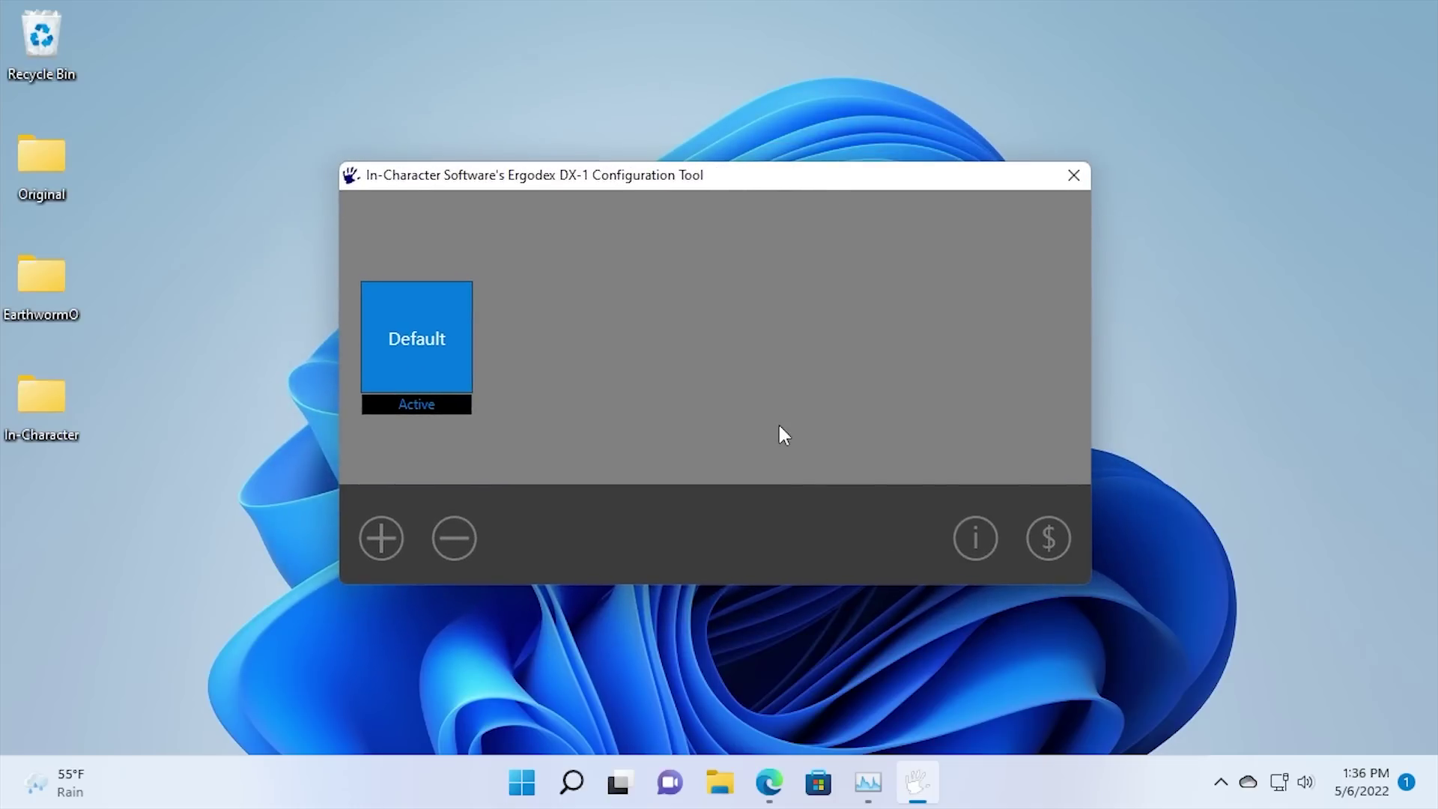
Add a new profile in the DX-1 Configuration Tool and name it Task Manager.
{"action": "left_click", "coordinate": [394, 537]}
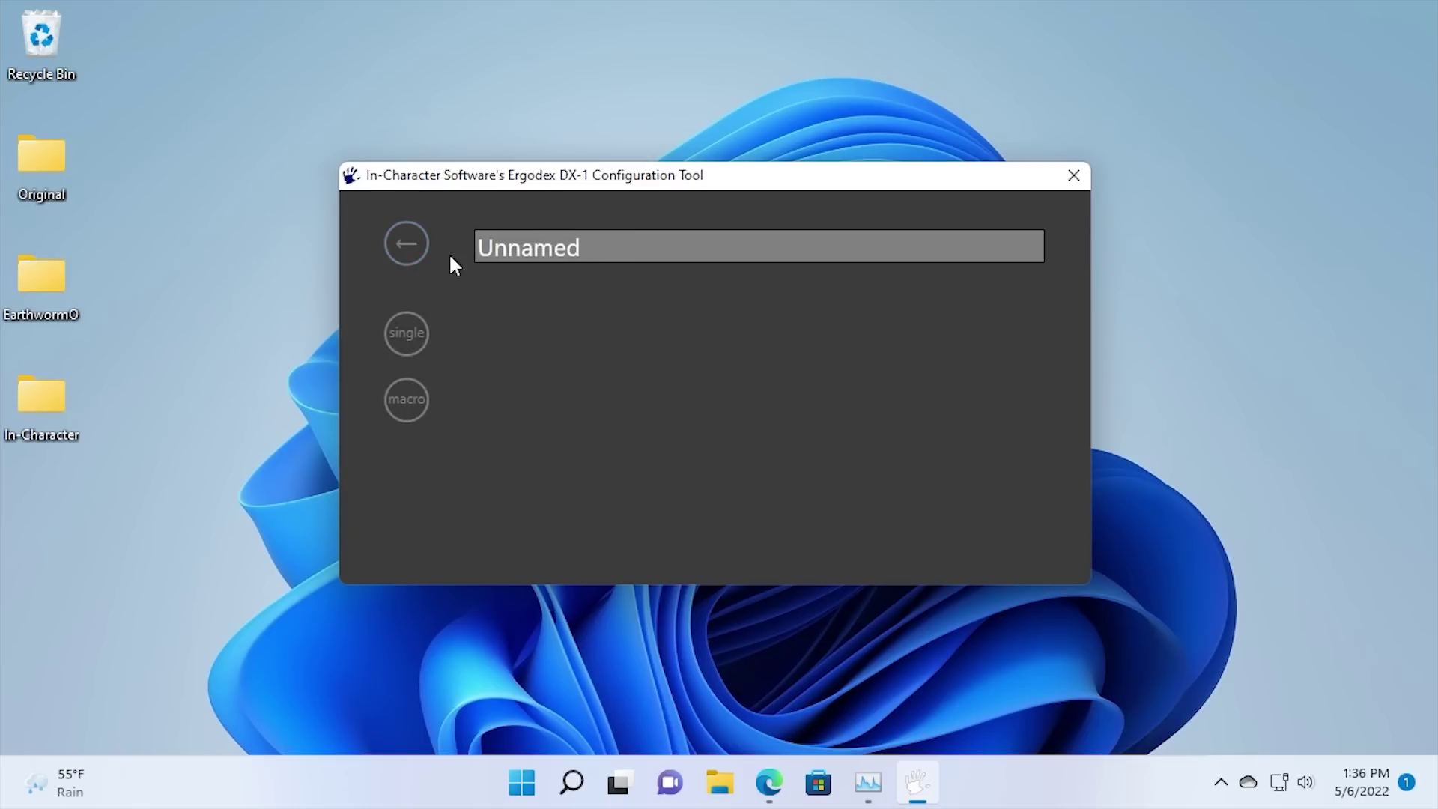
{"action": "left_click", "coordinate": [628, 248]}
{"action": "key", "text": "BackSpace"}
{"action": "key", "text": "BackSpace"}
{"action": "key", "text": "BackSpace"}
{"action": "key", "text": "BackSpace"}
{"action": "key", "text": "BackSpace"}
{"action": "key", "text": "BackSpace"}
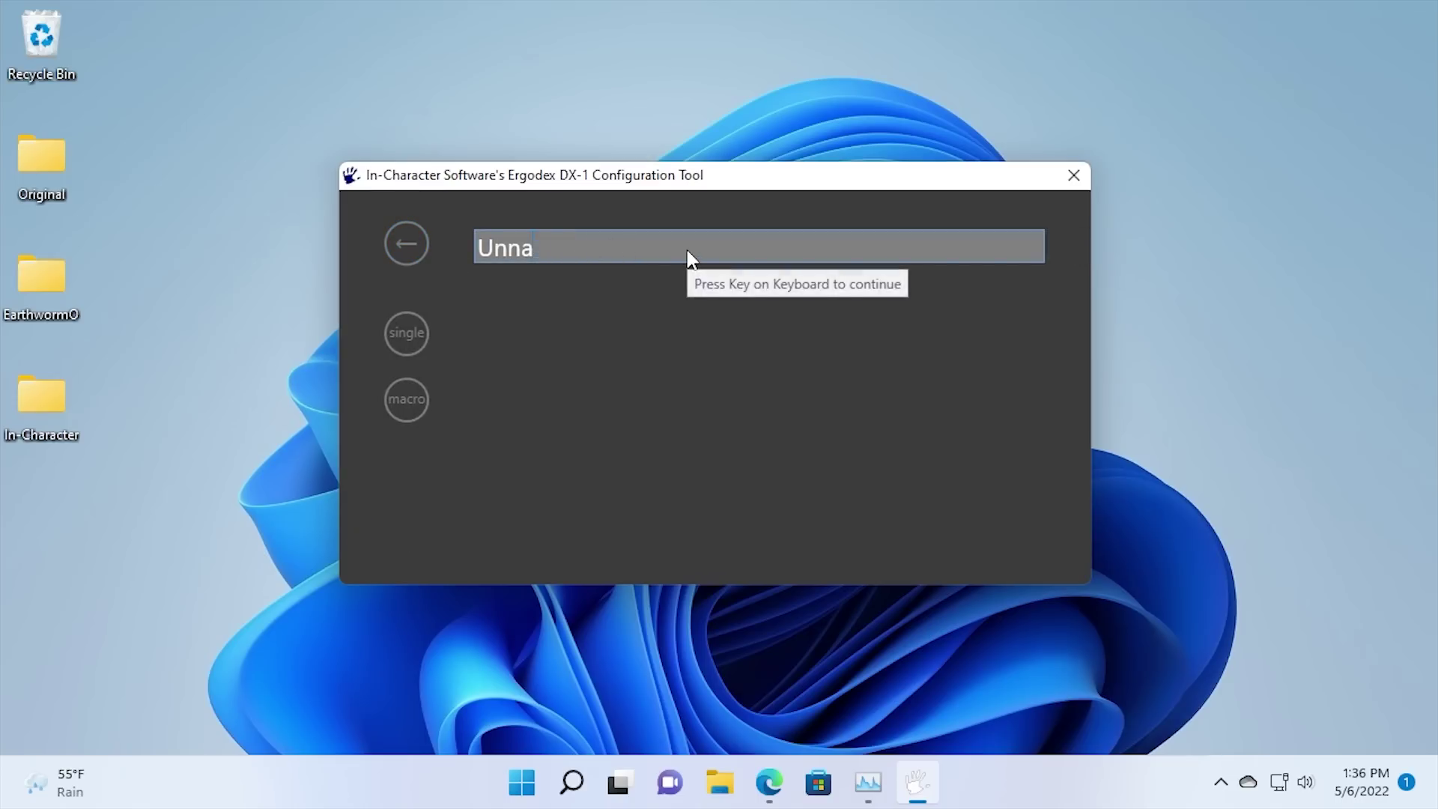
{"action": "type", "text": "Task Manager"}
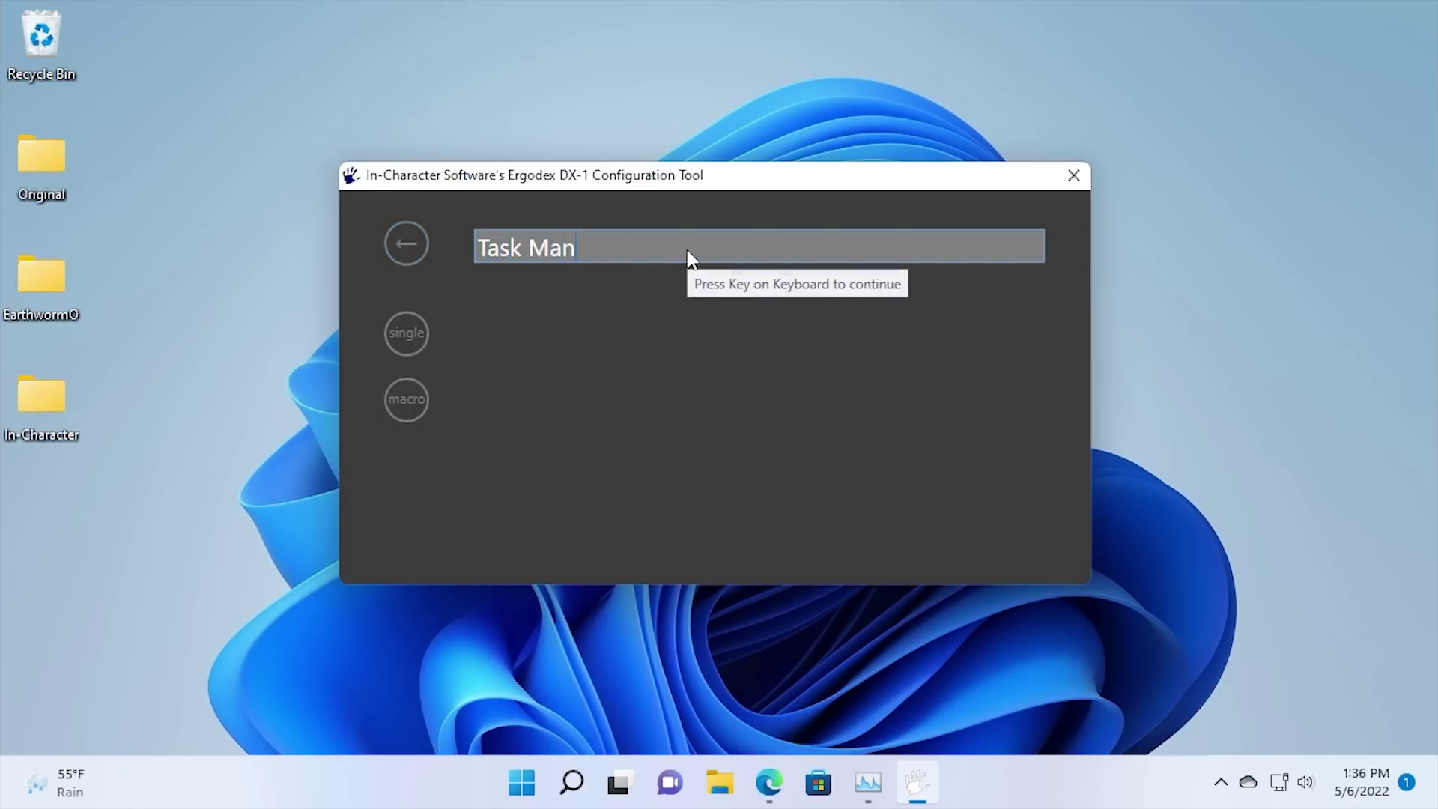
Record a Ctrl+Shift+Esc macro for DX1 key 13 in the Task Manager profile and try it from the profile list.
{"action": "left_click", "coordinate": [409, 399]}
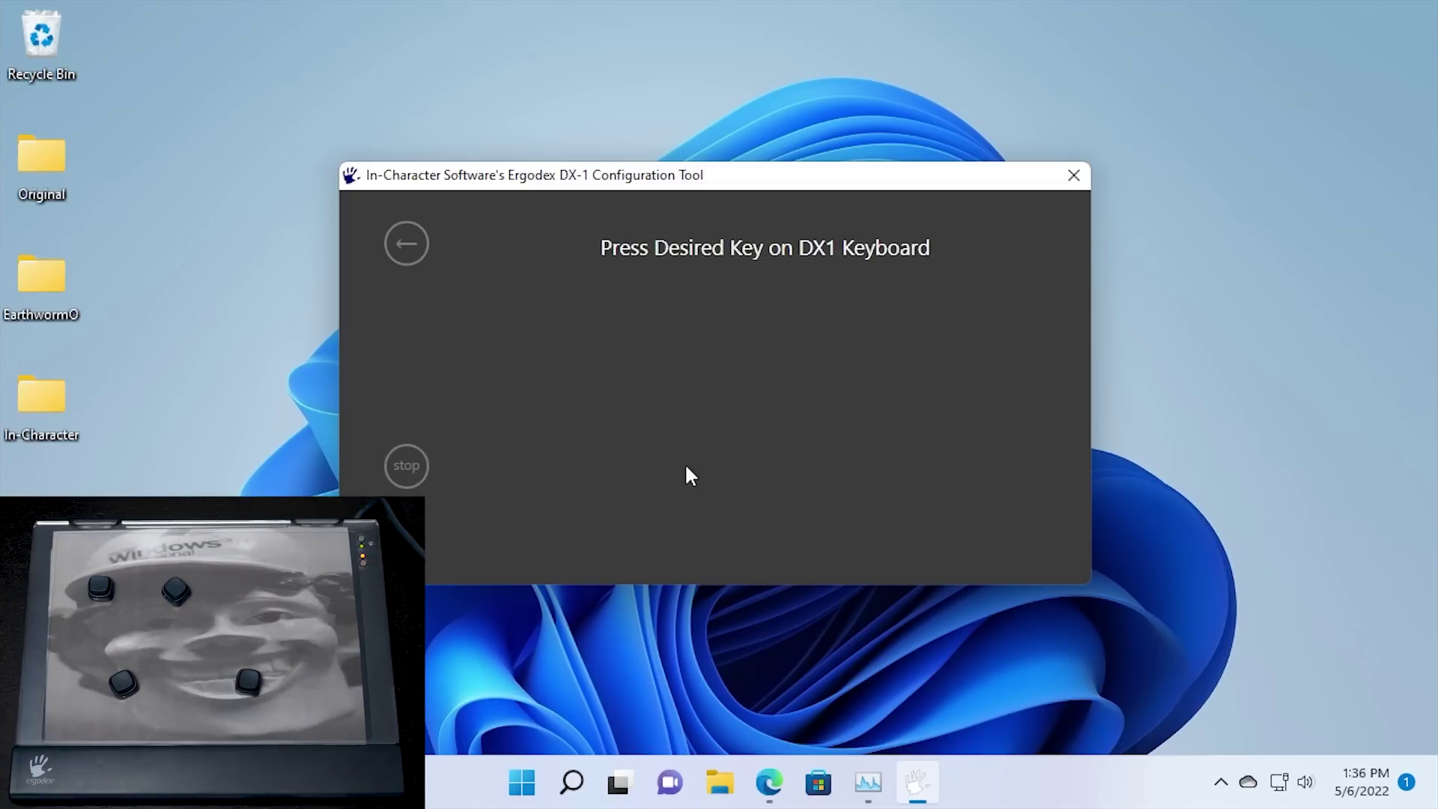
{"action": "key", "text": "F13"}
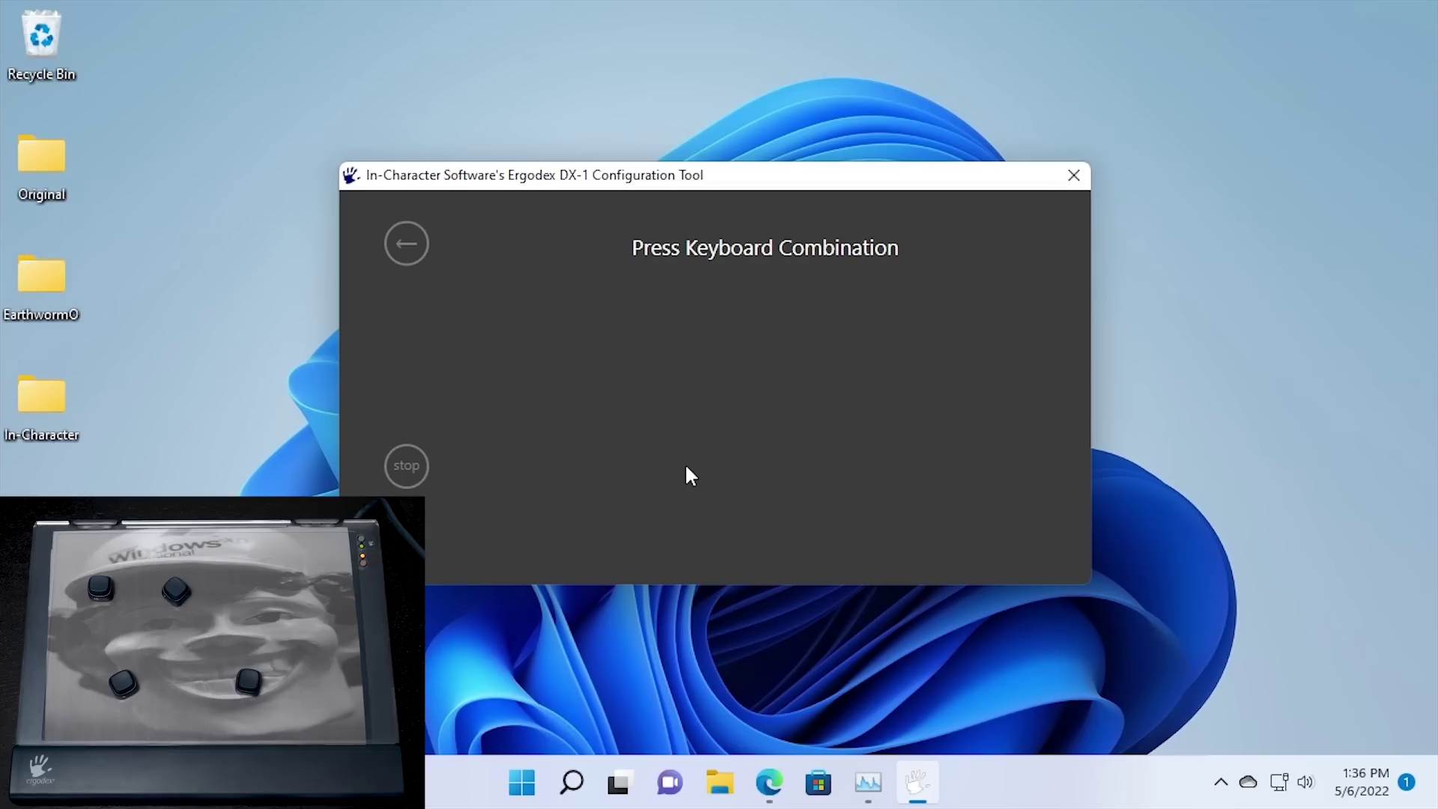
{"action": "key", "text": "ctrl+shift+Escape"}
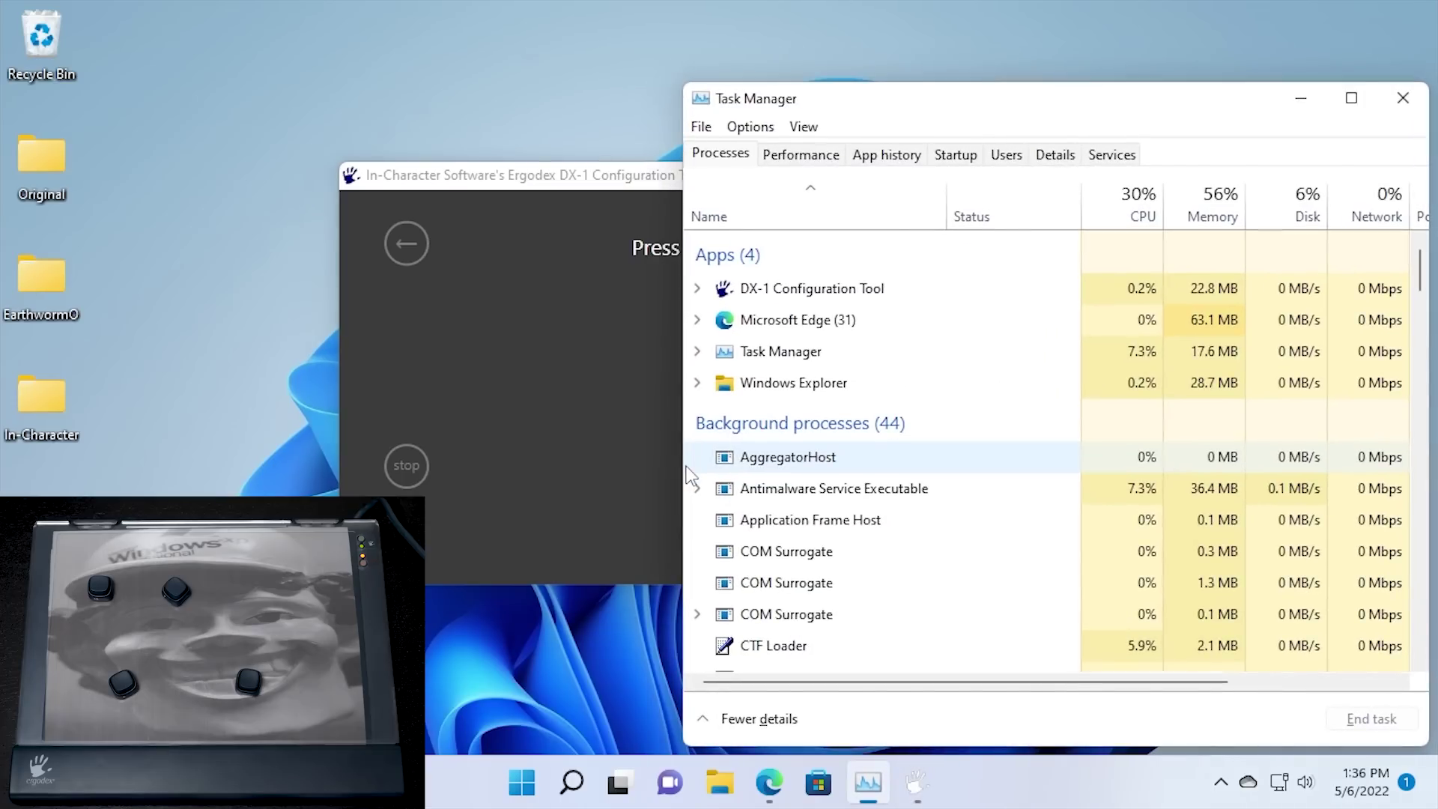
{"action": "left_click", "coordinate": [1403, 98]}
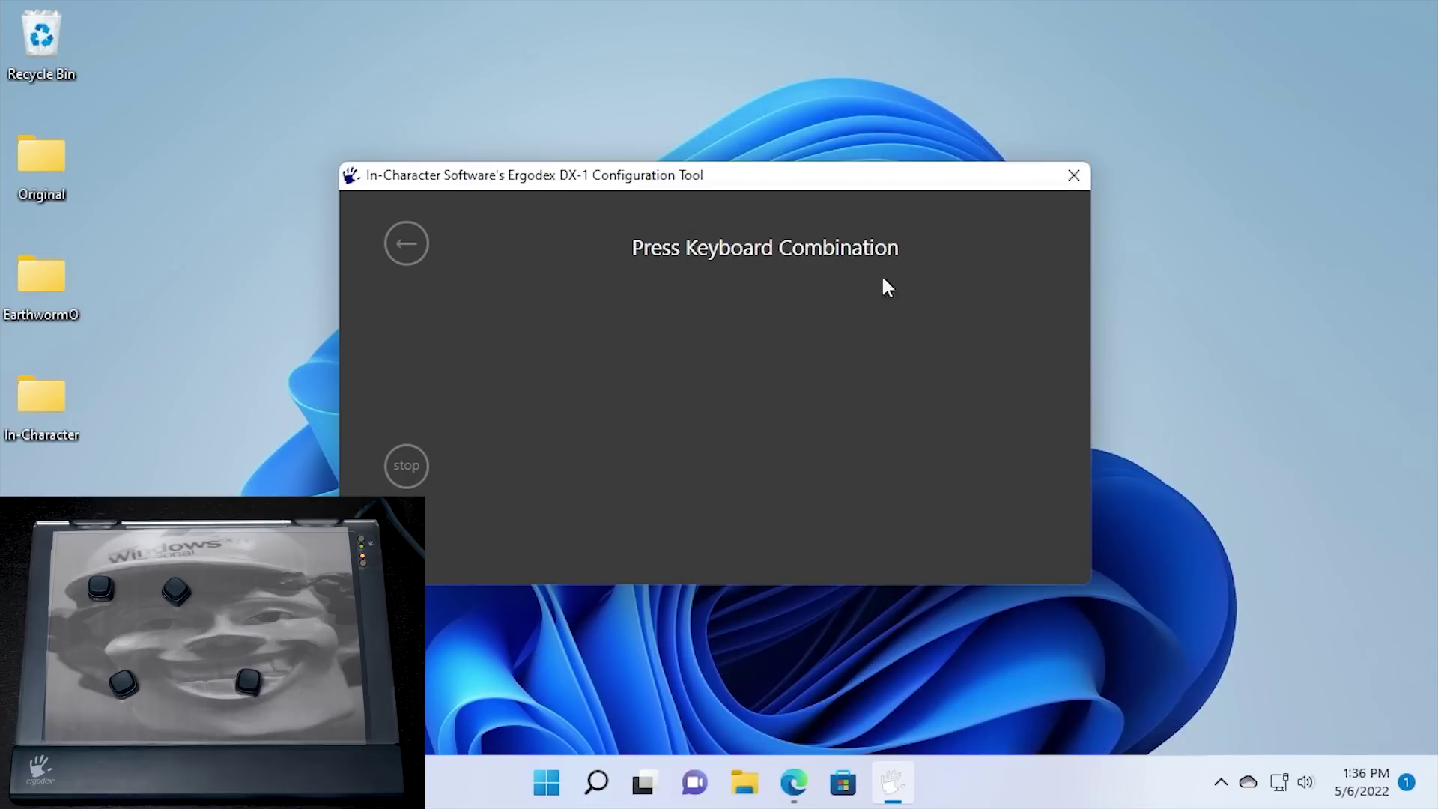
{"action": "left_click", "coordinate": [413, 464]}
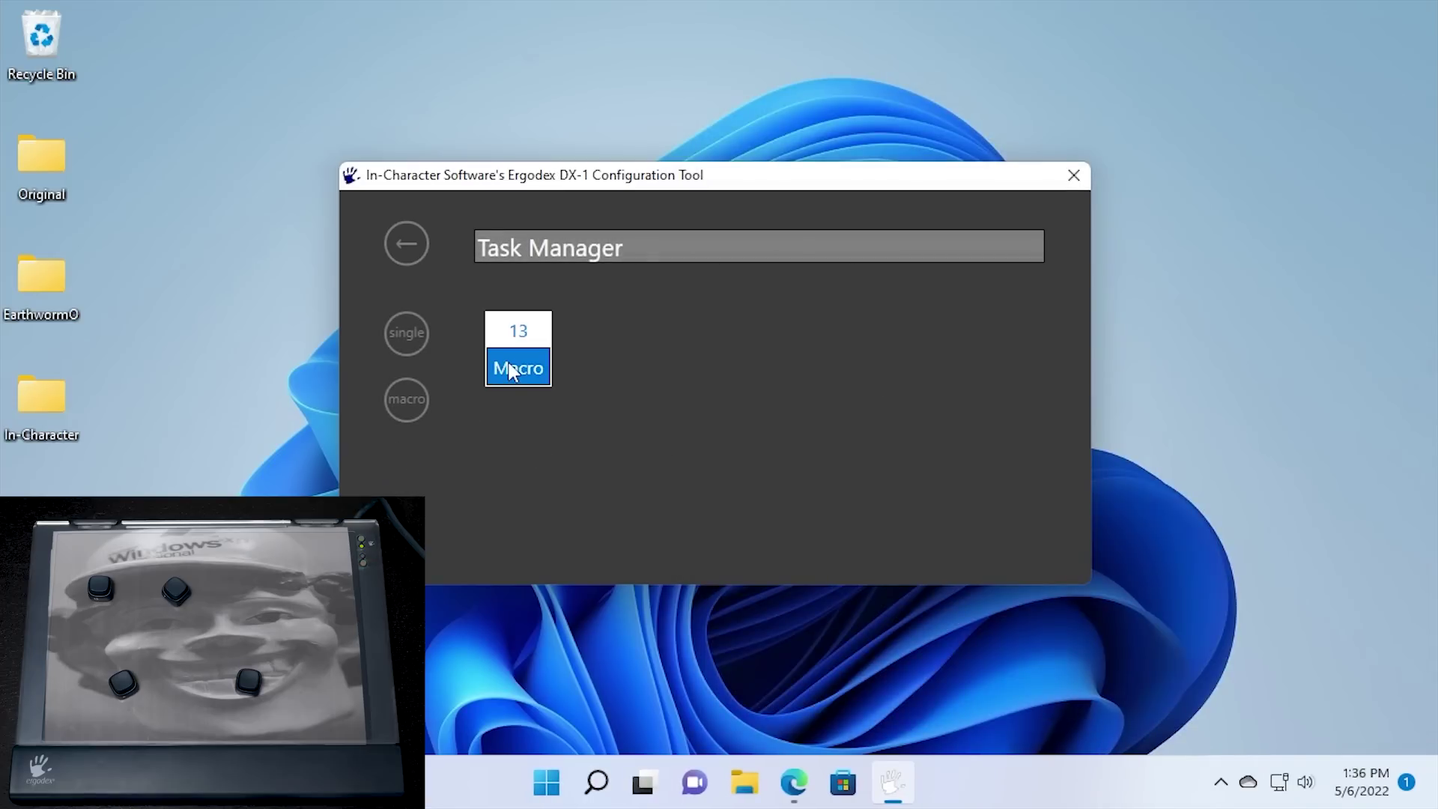
{"action": "left_click", "coordinate": [405, 242]}
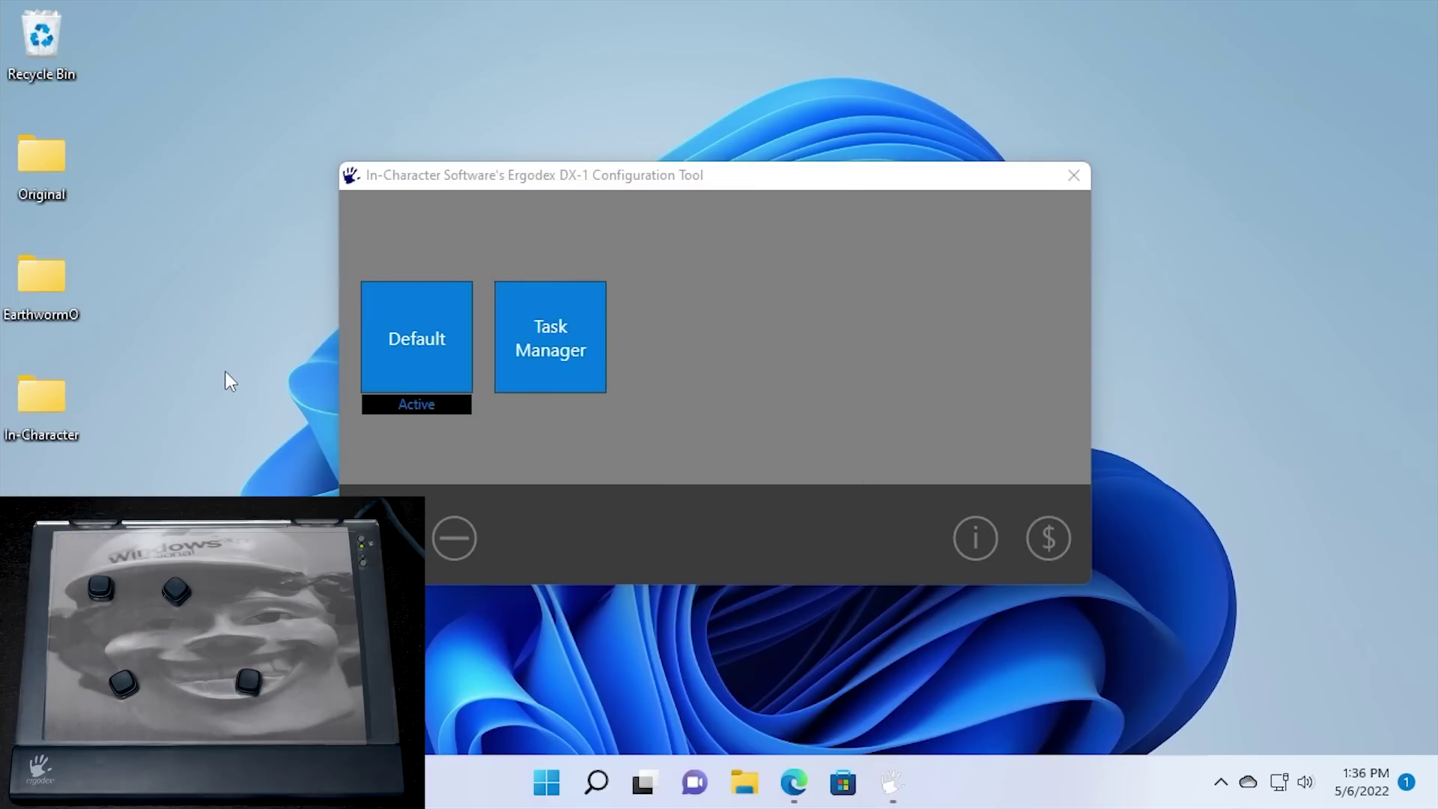
{"action": "key", "text": "ctrl+shift+Escape"}
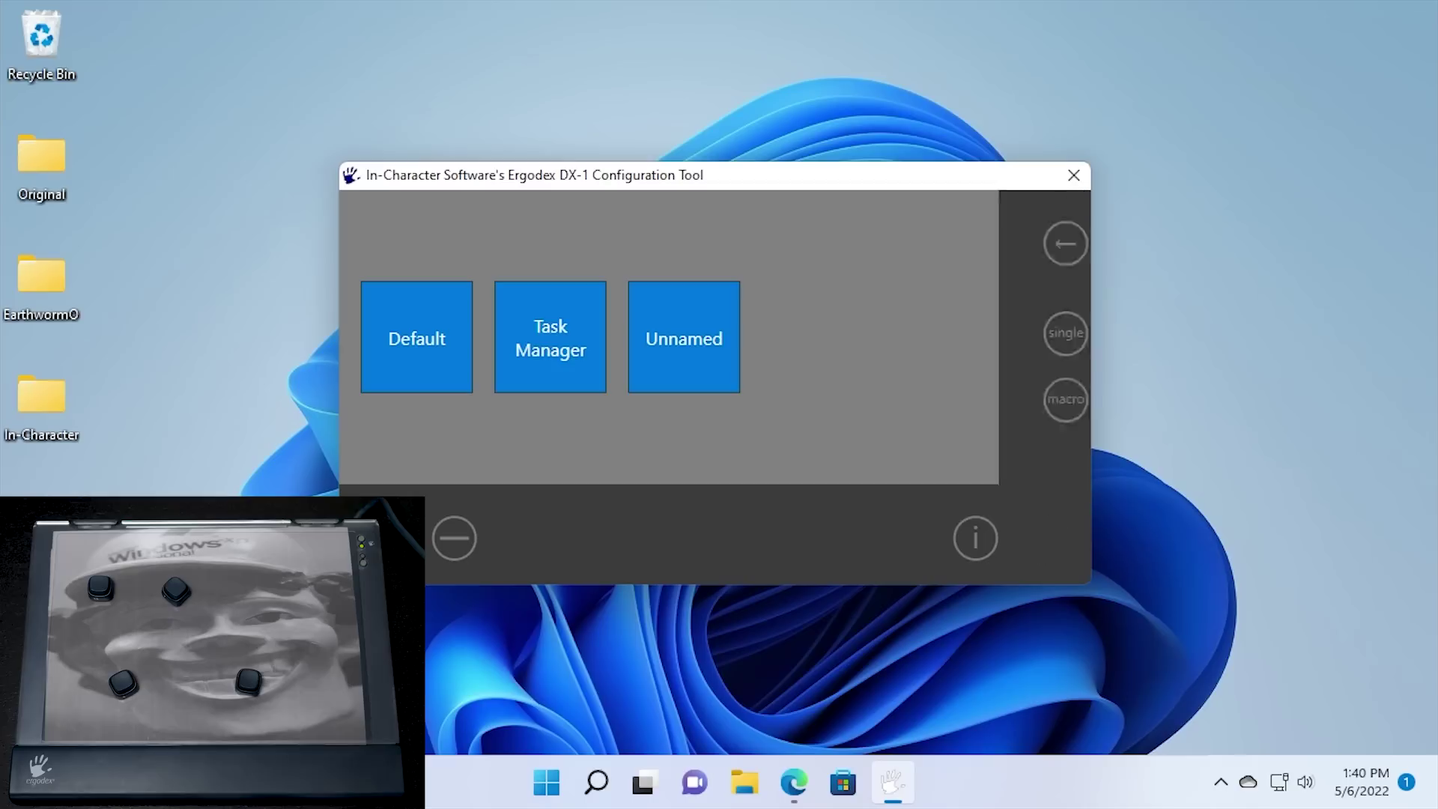
Clear the name of a new unnamed profile and look through the hidden system tray icons.
{"action": "left_click", "coordinate": [640, 382]}
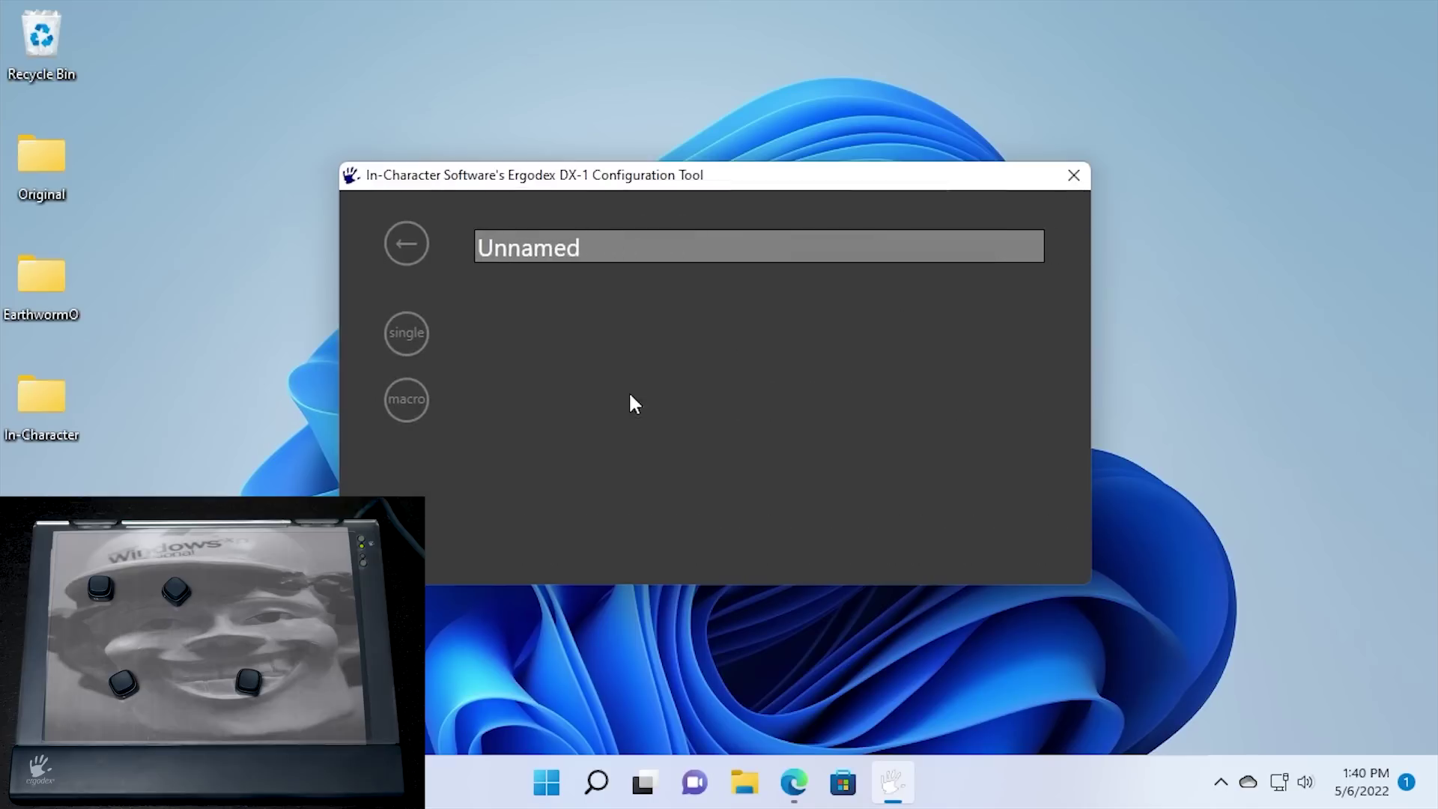
{"action": "double_click", "coordinate": [611, 248]}
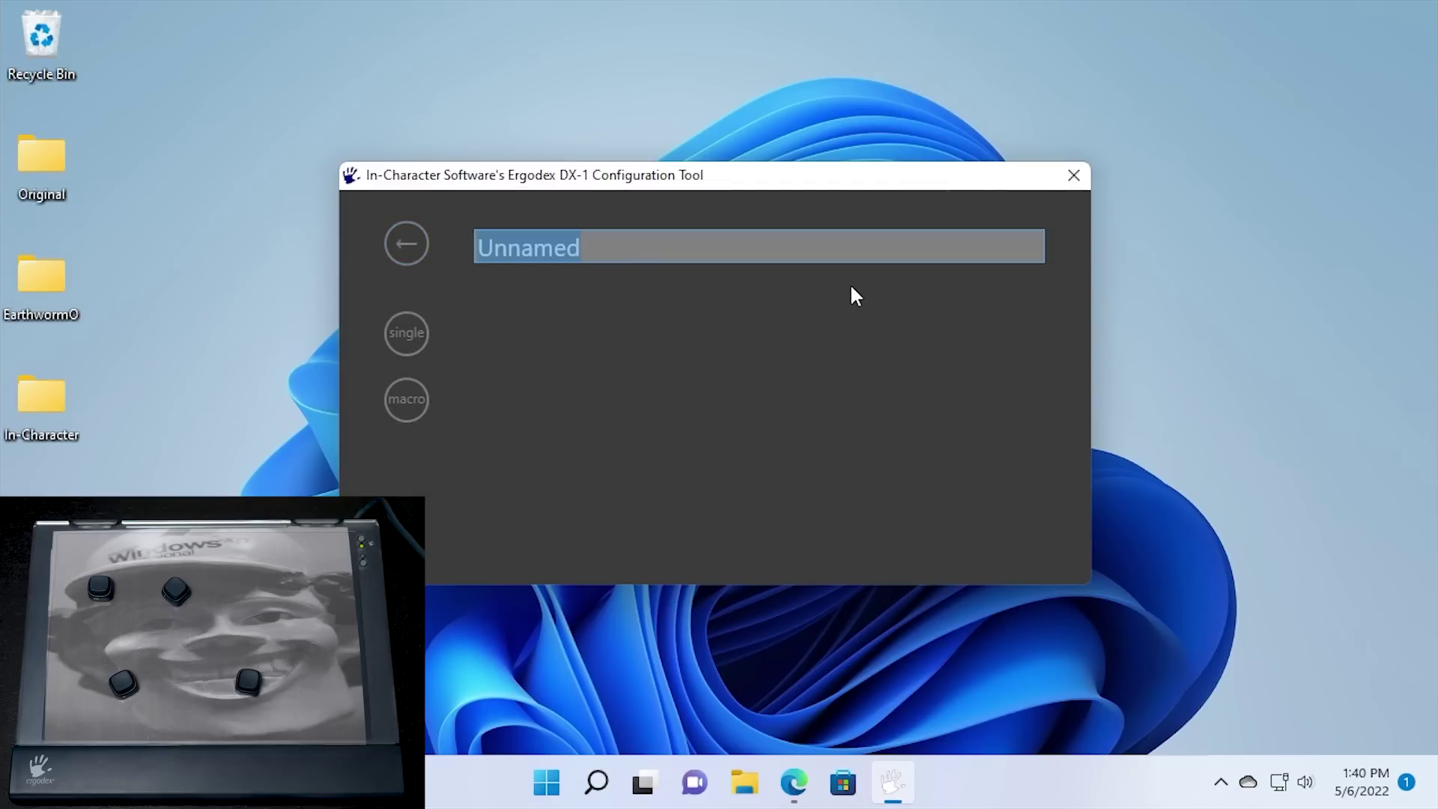
{"action": "key", "text": "BackSpace"}
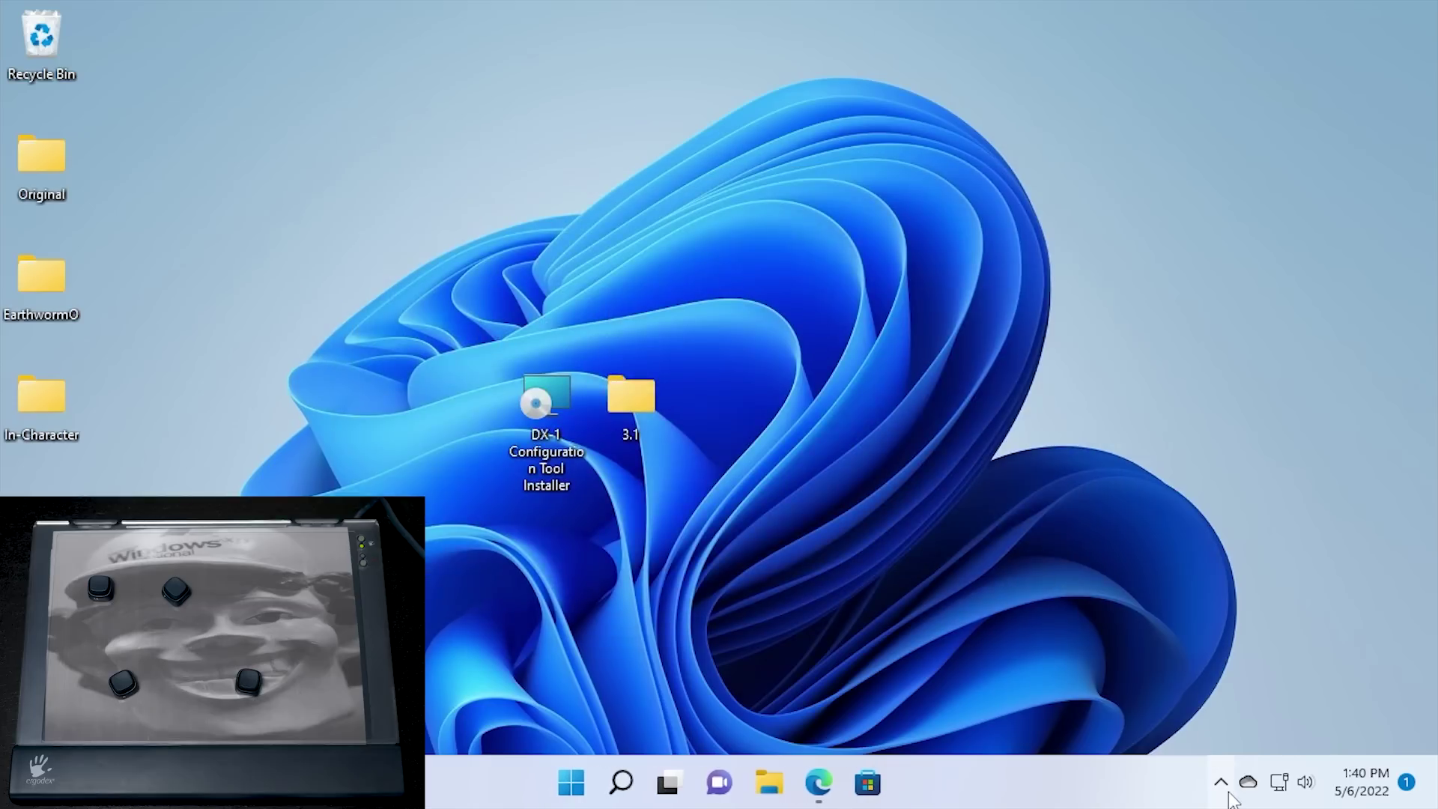
{"action": "left_click", "coordinate": [1221, 783]}
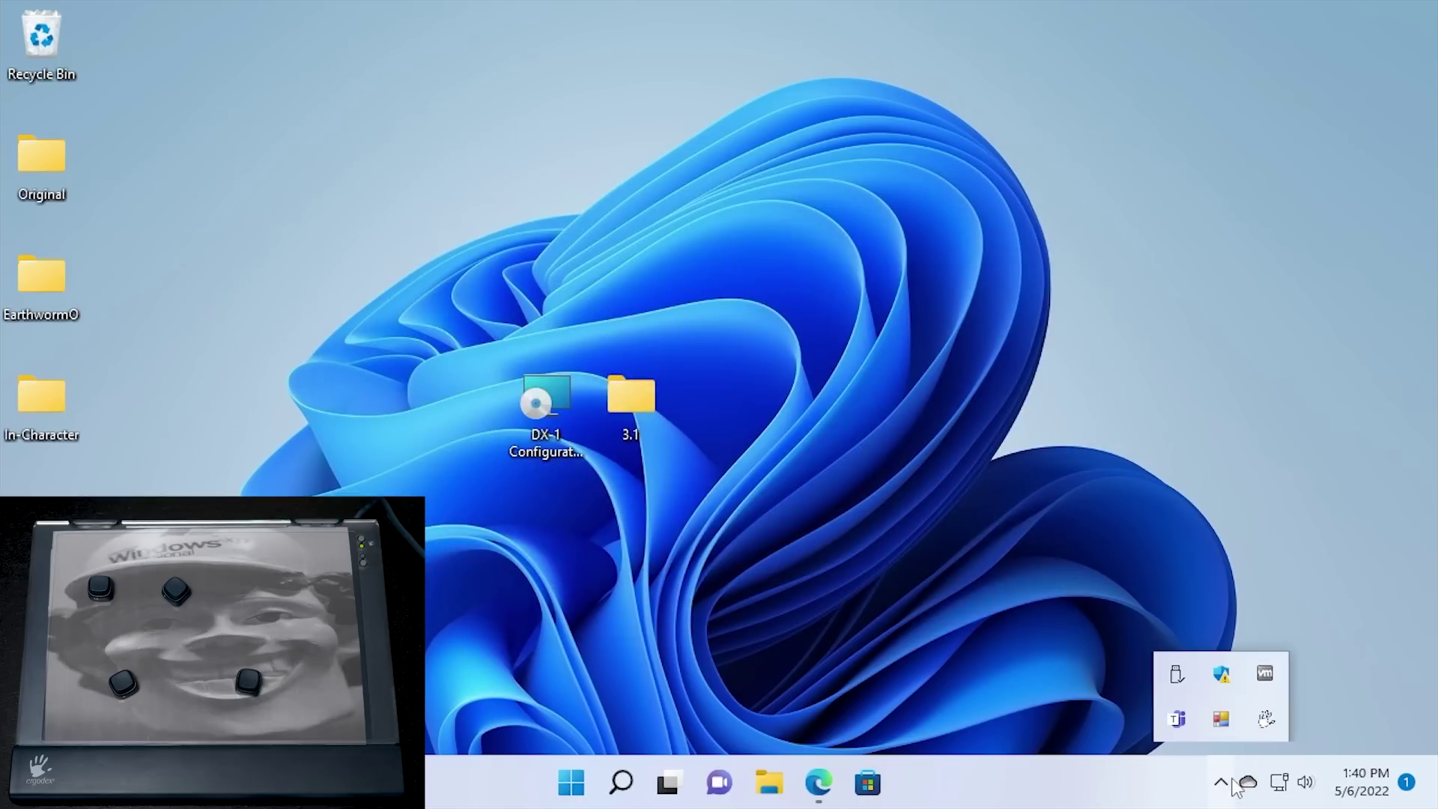
{"action": "left_click", "coordinate": [746, 505]}
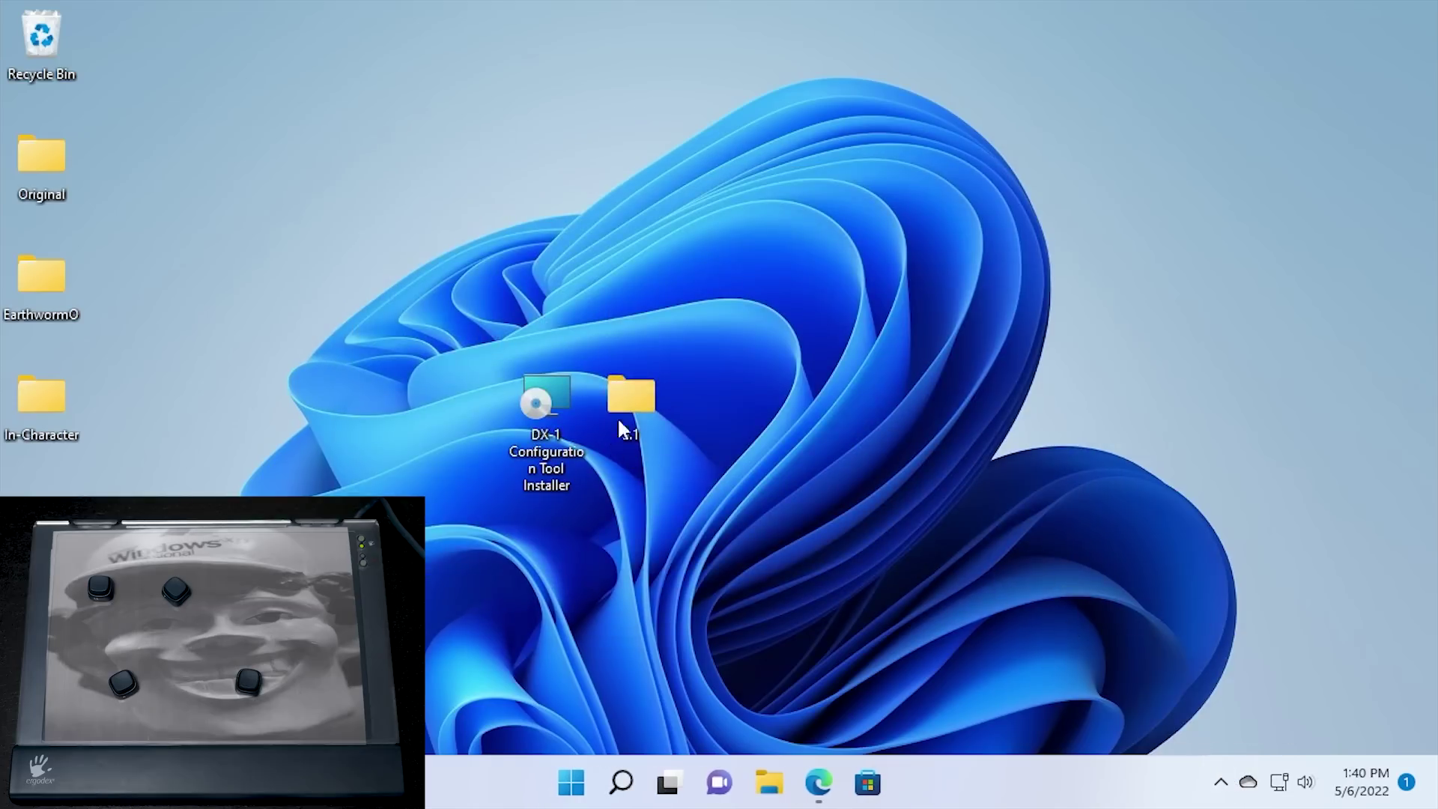
Relaunch the DX-1 Configuration Tool, reposition its window and try to open the profile with the blank name.
{"action": "left_click", "coordinate": [573, 792]}
{"action": "left_click", "coordinate": [516, 601]}
{"action": "left_click_drag", "start_coordinate": [543, 110], "coordinate": [713, 149]}
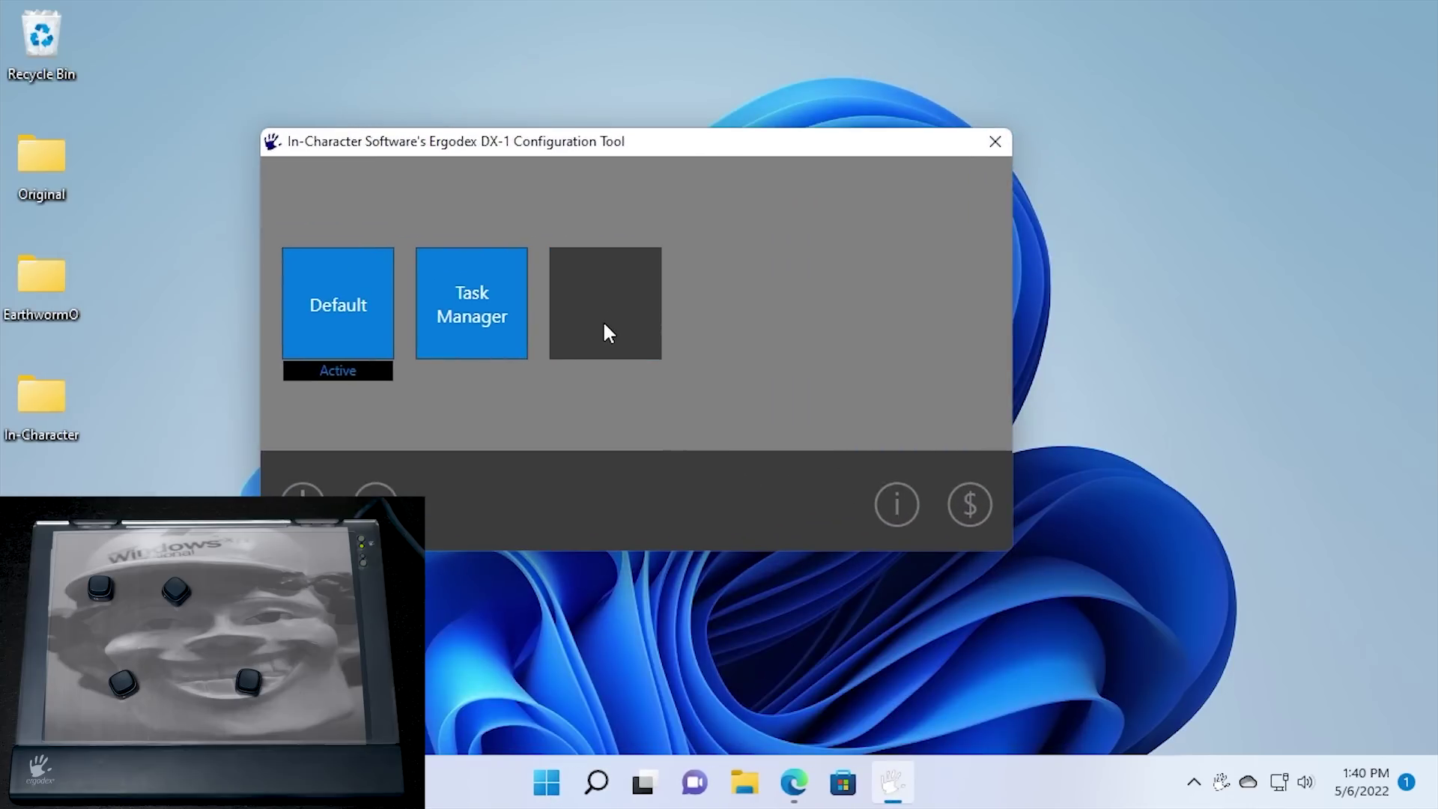
{"action": "left_click", "coordinate": [603, 320]}
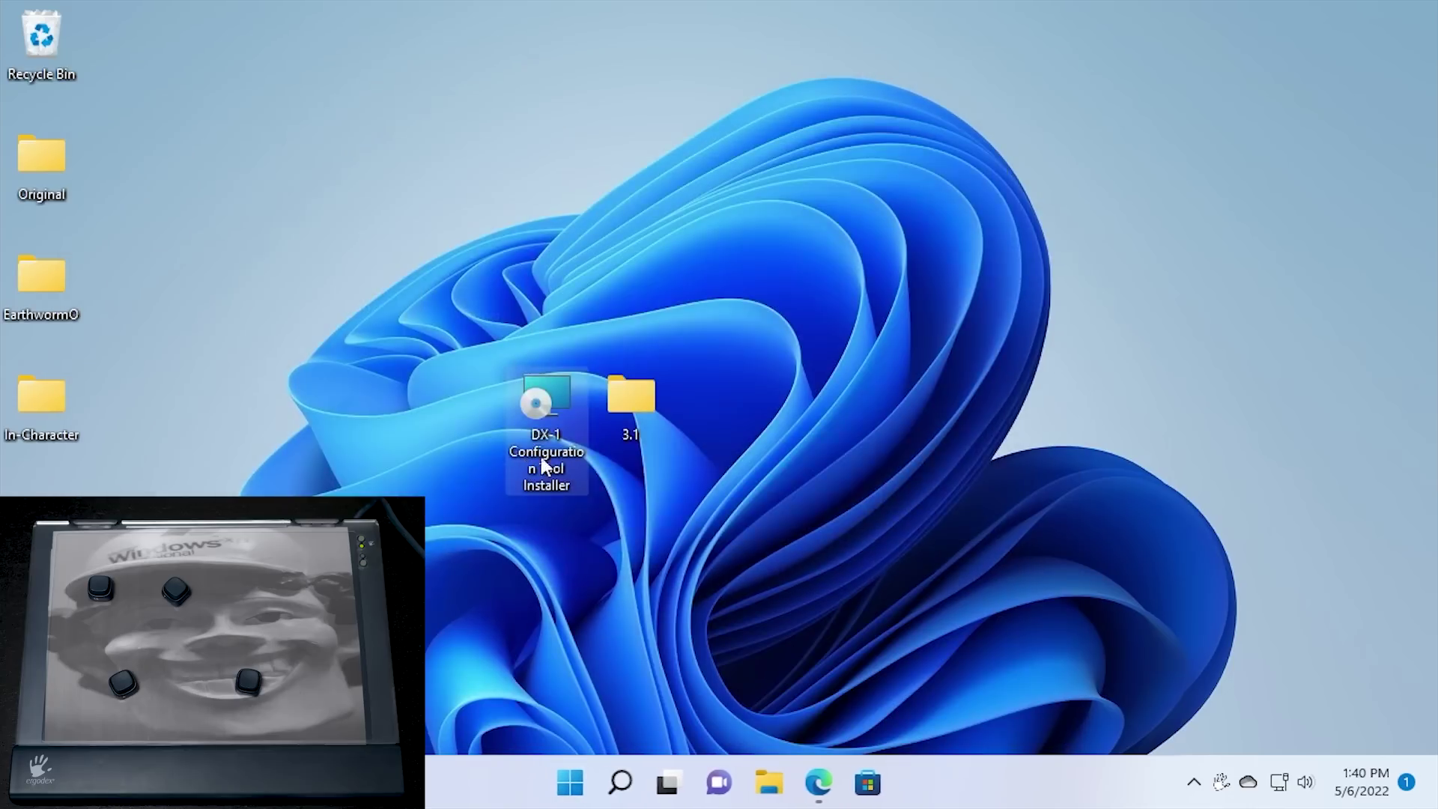
Restart the DX-1 Configuration Tool two more times, trying to open the blank-named profile each time.
{"action": "left_click", "coordinate": [582, 779]}
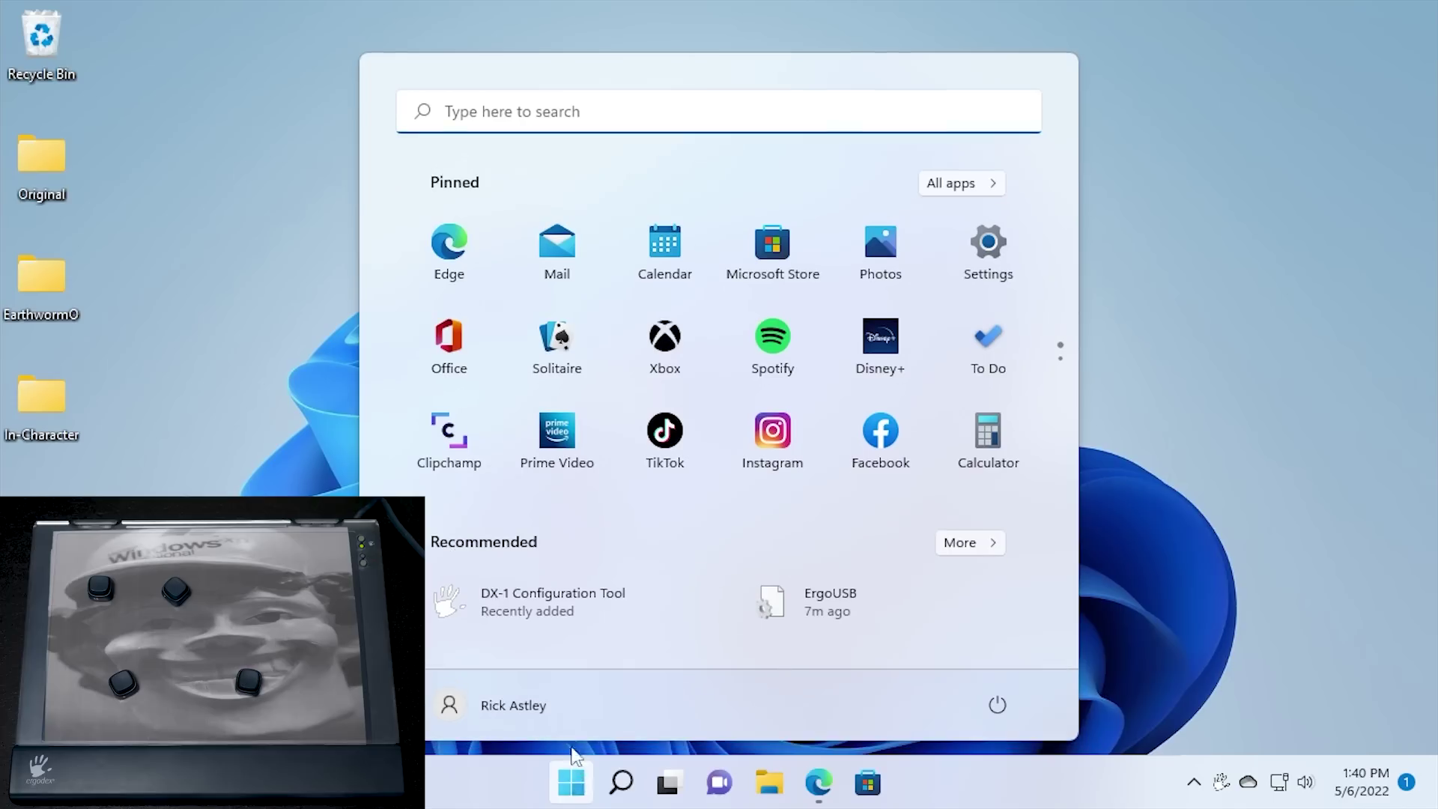
{"action": "left_click", "coordinate": [534, 609]}
{"action": "left_click", "coordinate": [327, 310]}
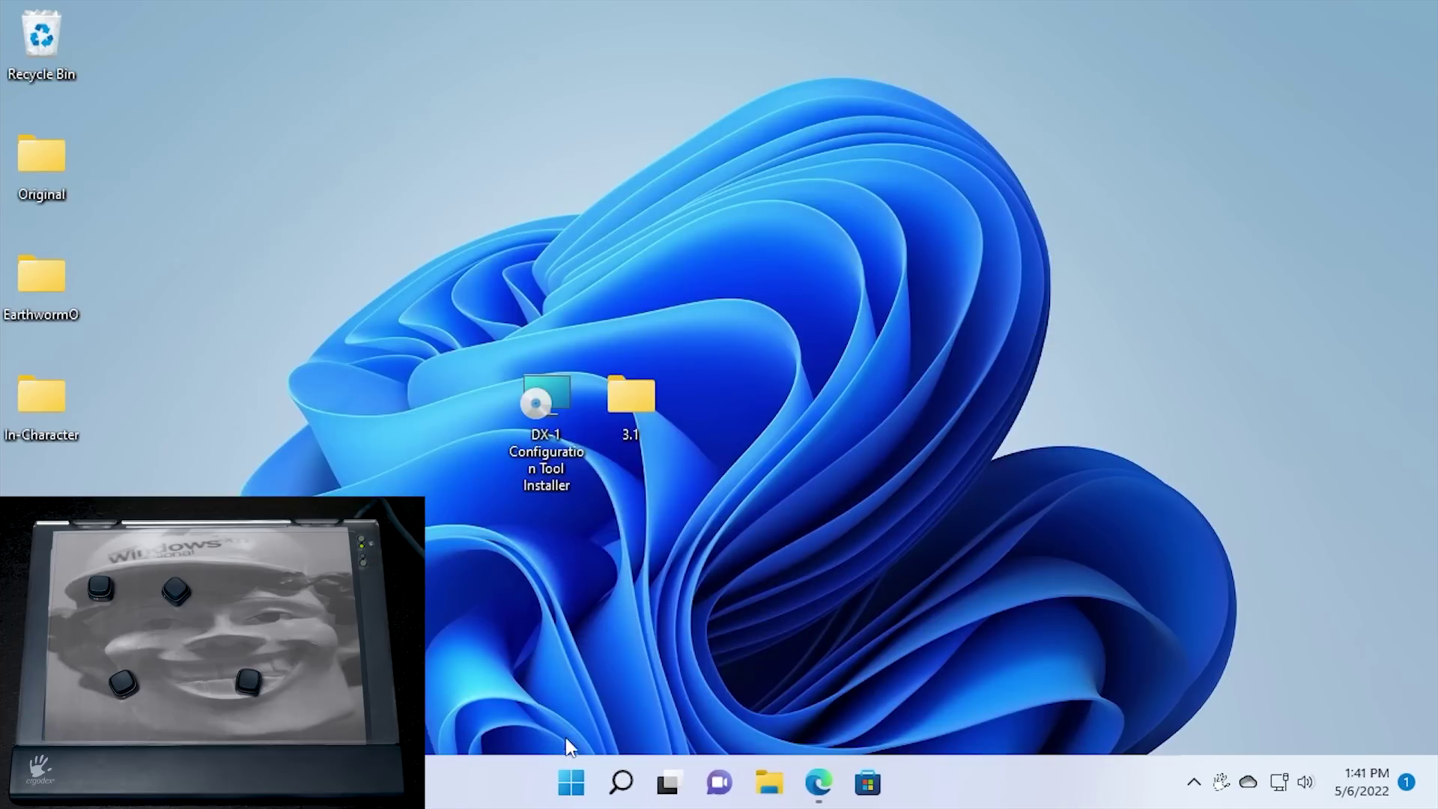
{"action": "left_click", "coordinate": [581, 782]}
{"action": "left_click", "coordinate": [554, 603]}
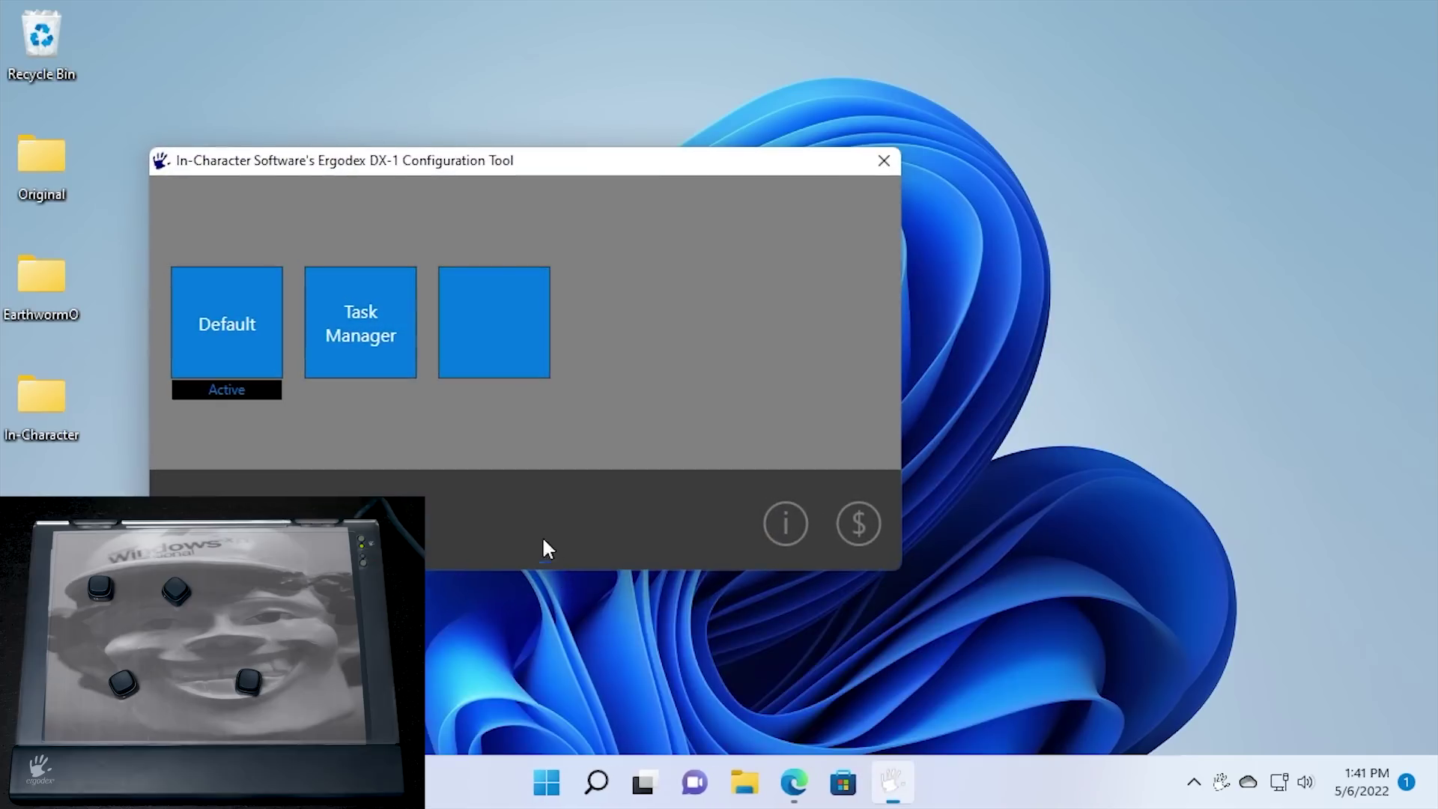
{"action": "left_click", "coordinate": [545, 354]}
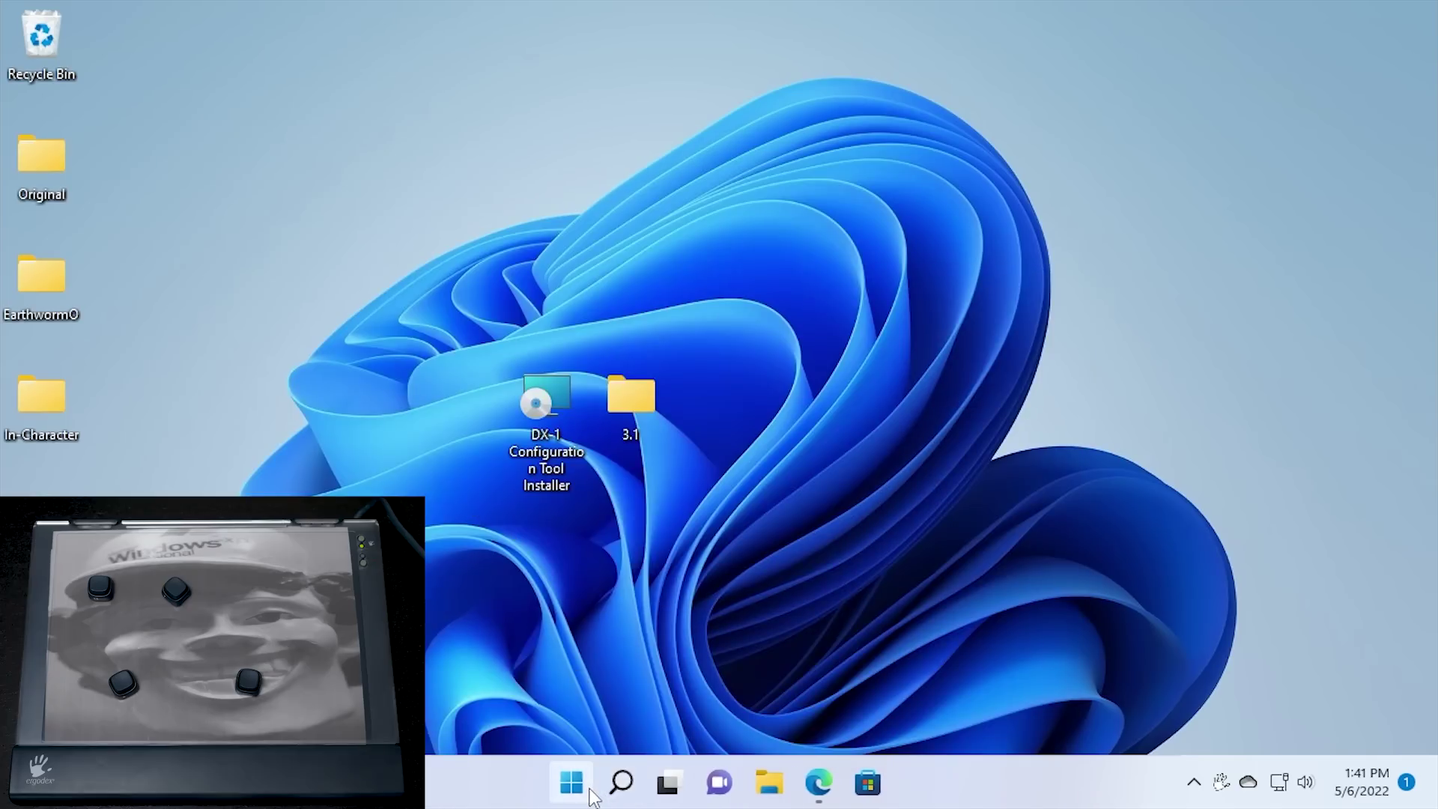
Start the DX-1 Configuration Tool again and return from the profile editor to the profile list.
{"action": "left_click", "coordinate": [589, 791]}
{"action": "left_click", "coordinate": [565, 632]}
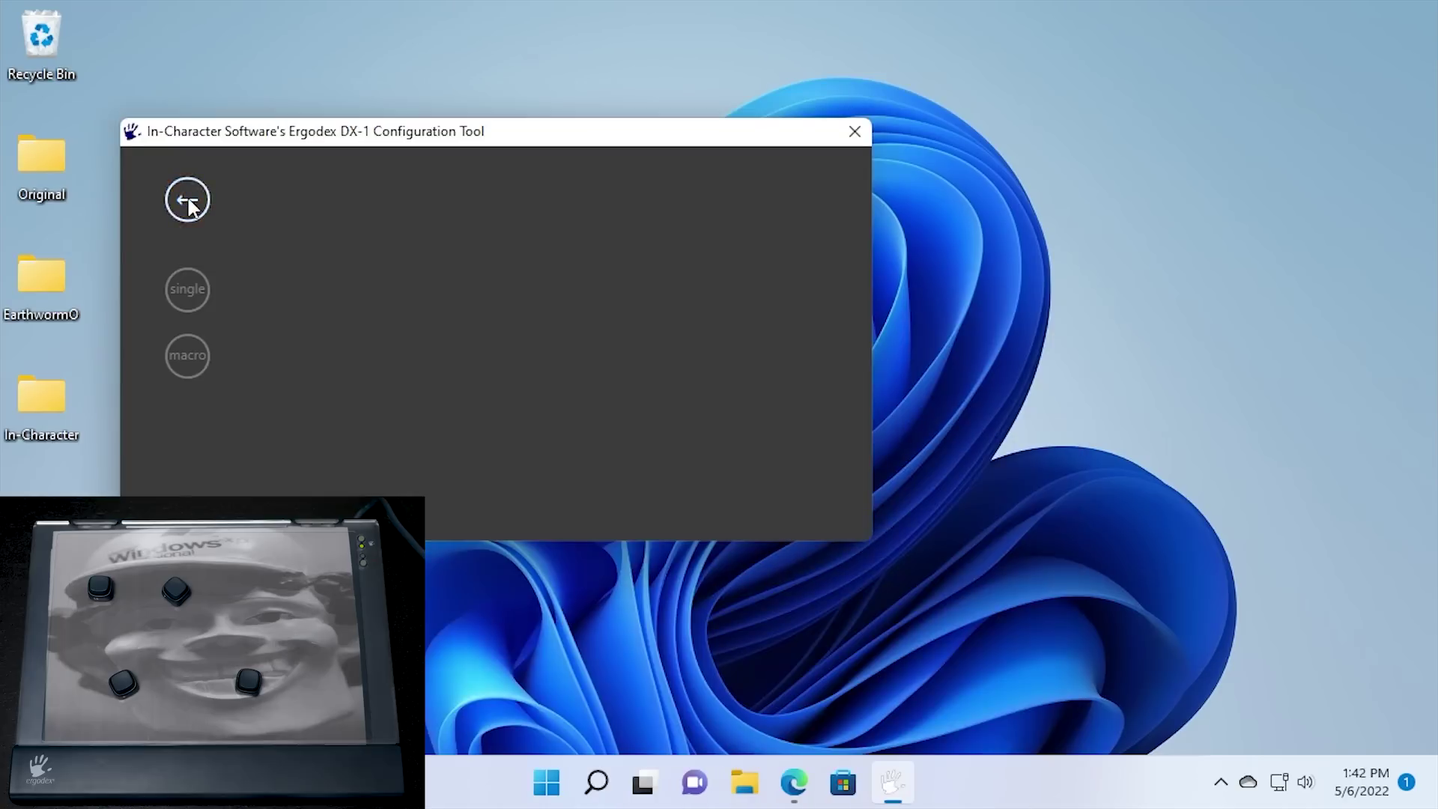
{"action": "left_click", "coordinate": [188, 201]}
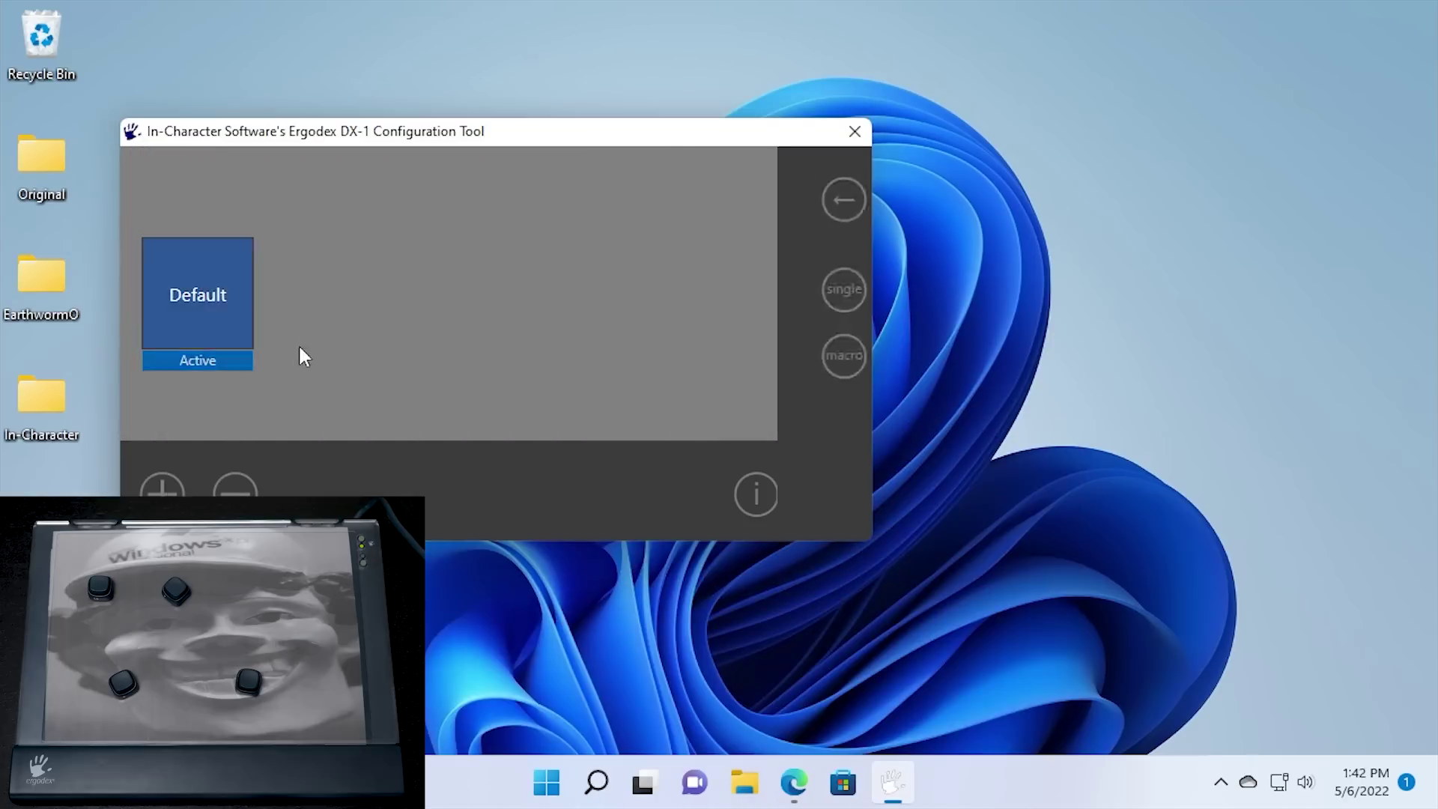
Select the Default profile, close the DX-1 Configuration Tool and look through the hidden system tray icons.
{"action": "left_click", "coordinate": [206, 322]}
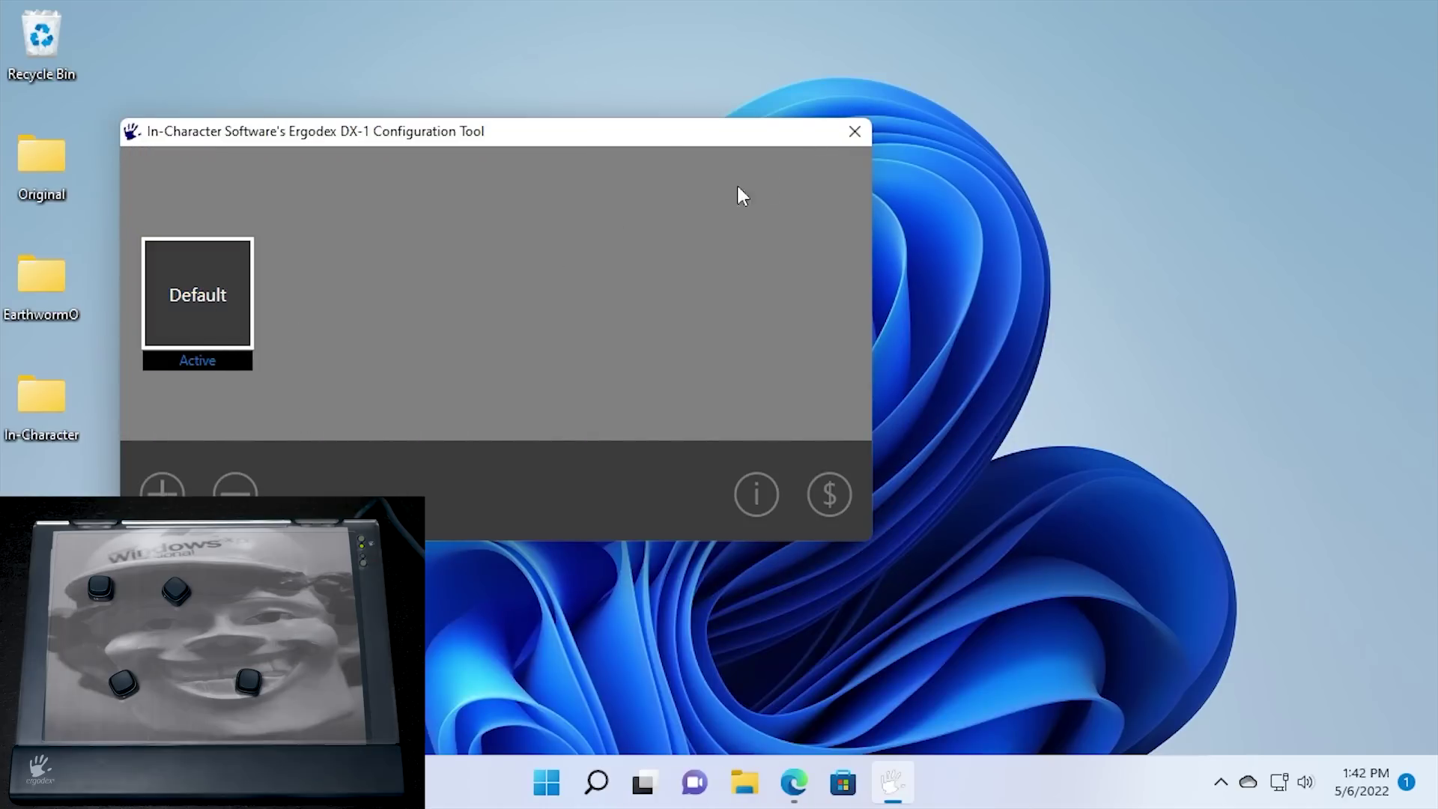
{"action": "left_click", "coordinate": [855, 131]}
{"action": "left_click", "coordinate": [1221, 782]}
{"action": "left_click", "coordinate": [1221, 782]}
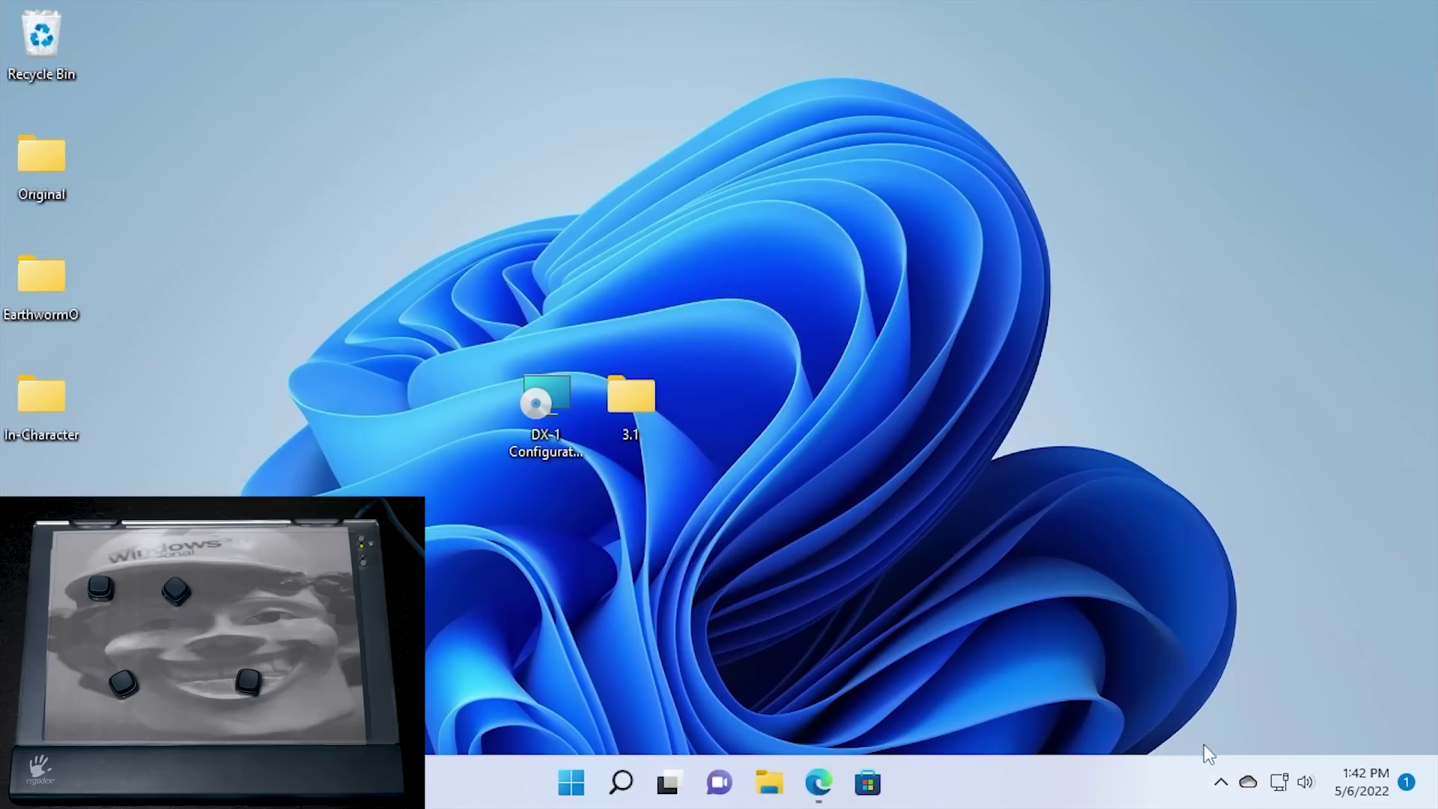
{"action": "left_click", "coordinate": [1221, 782]}
{"action": "left_click", "coordinate": [981, 669]}
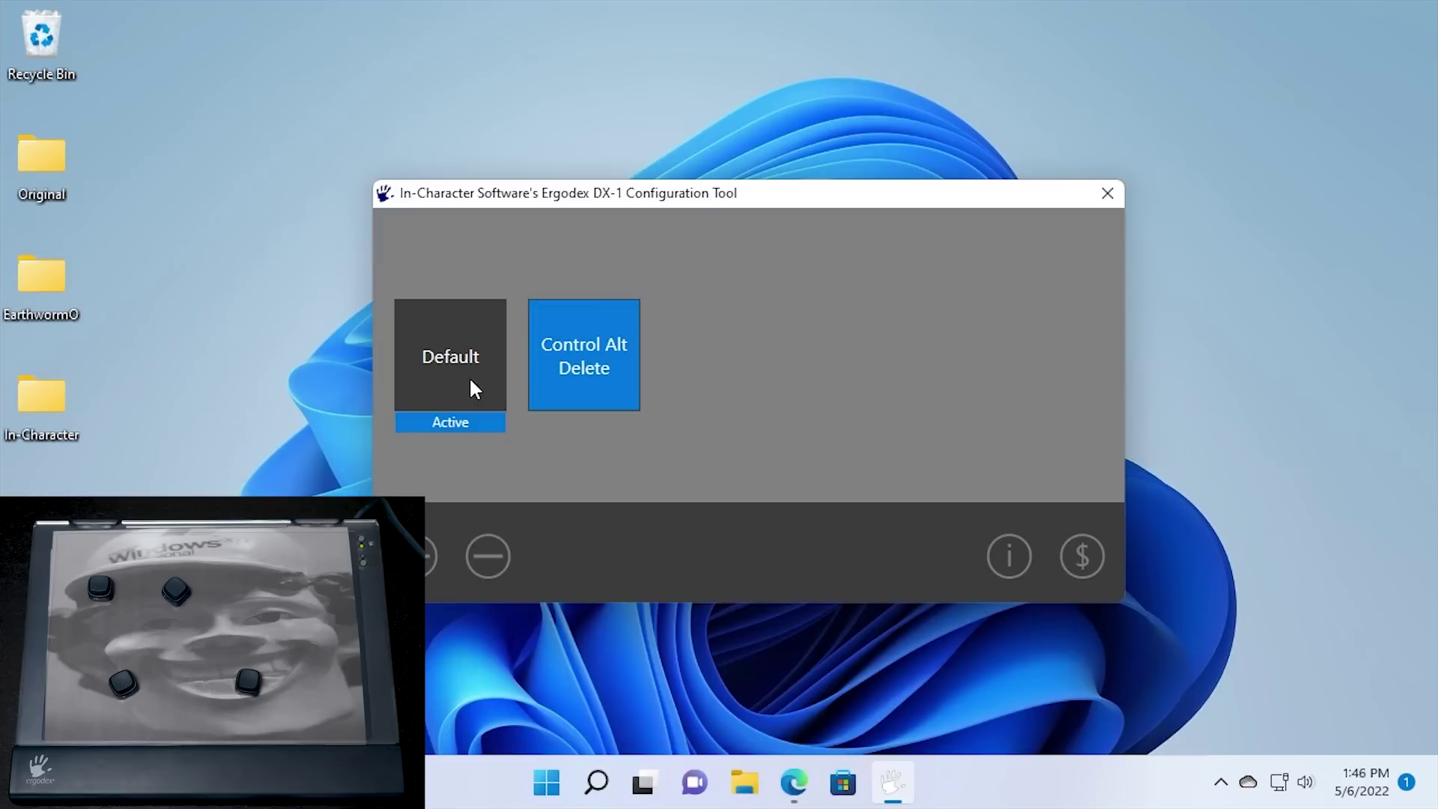
Review the Default profile's Shift+Control+Escape mapping on key 13 and test it by repeatedly opening and closing Task Manager.
{"action": "left_click", "coordinate": [465, 359]}
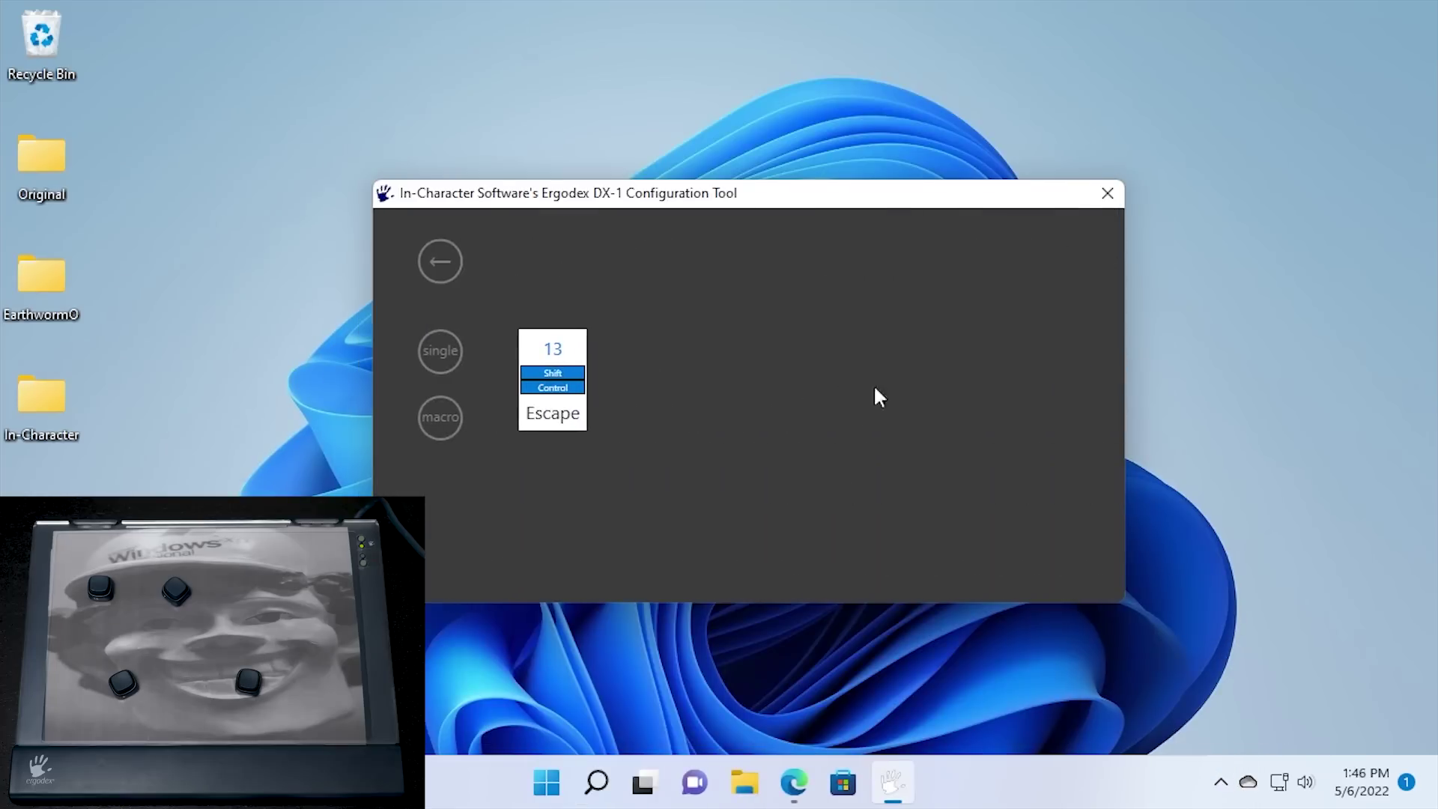
{"action": "left_click", "coordinate": [457, 267]}
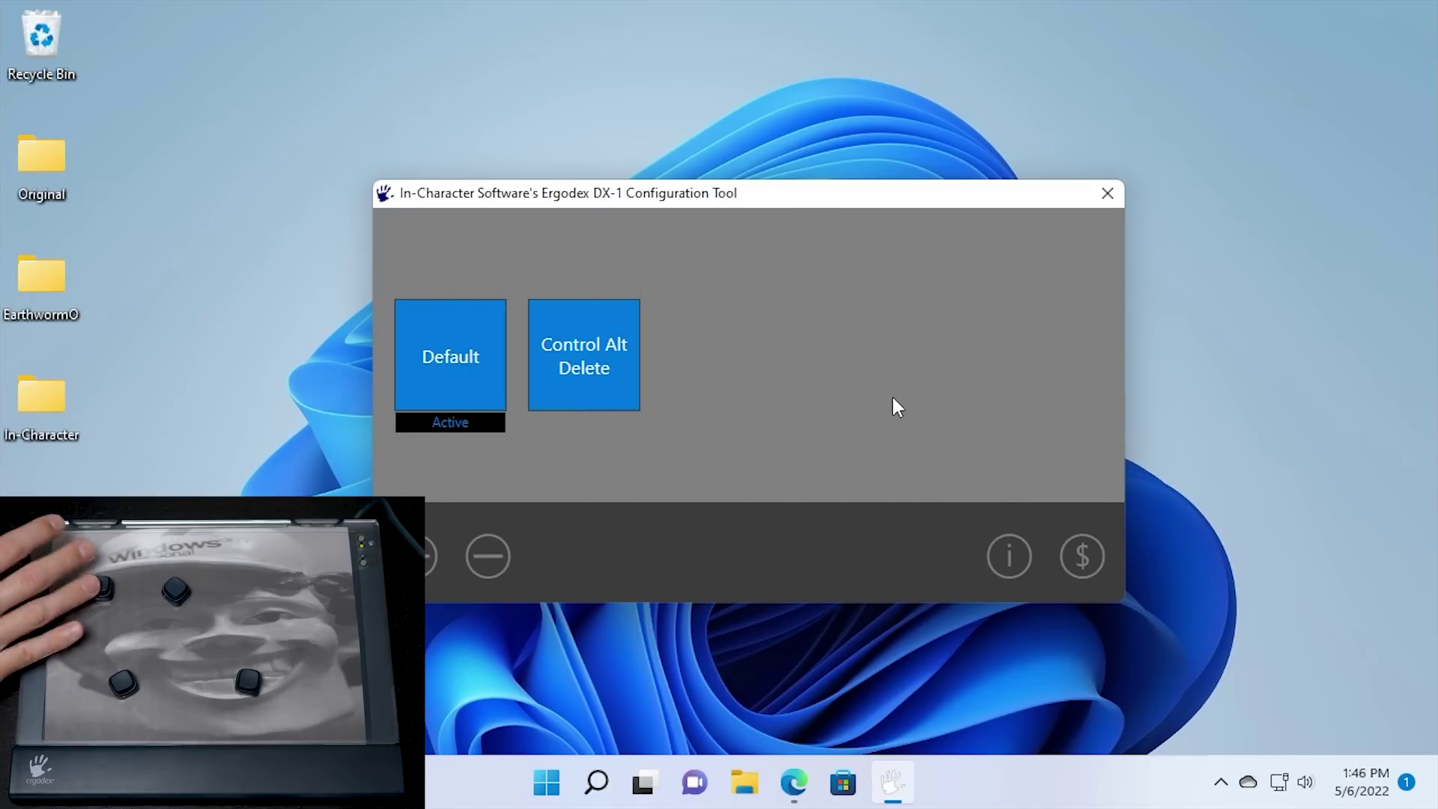
{"action": "key", "text": "ctrl+shift+Escape"}
{"action": "left_click", "coordinate": [1222, 105]}
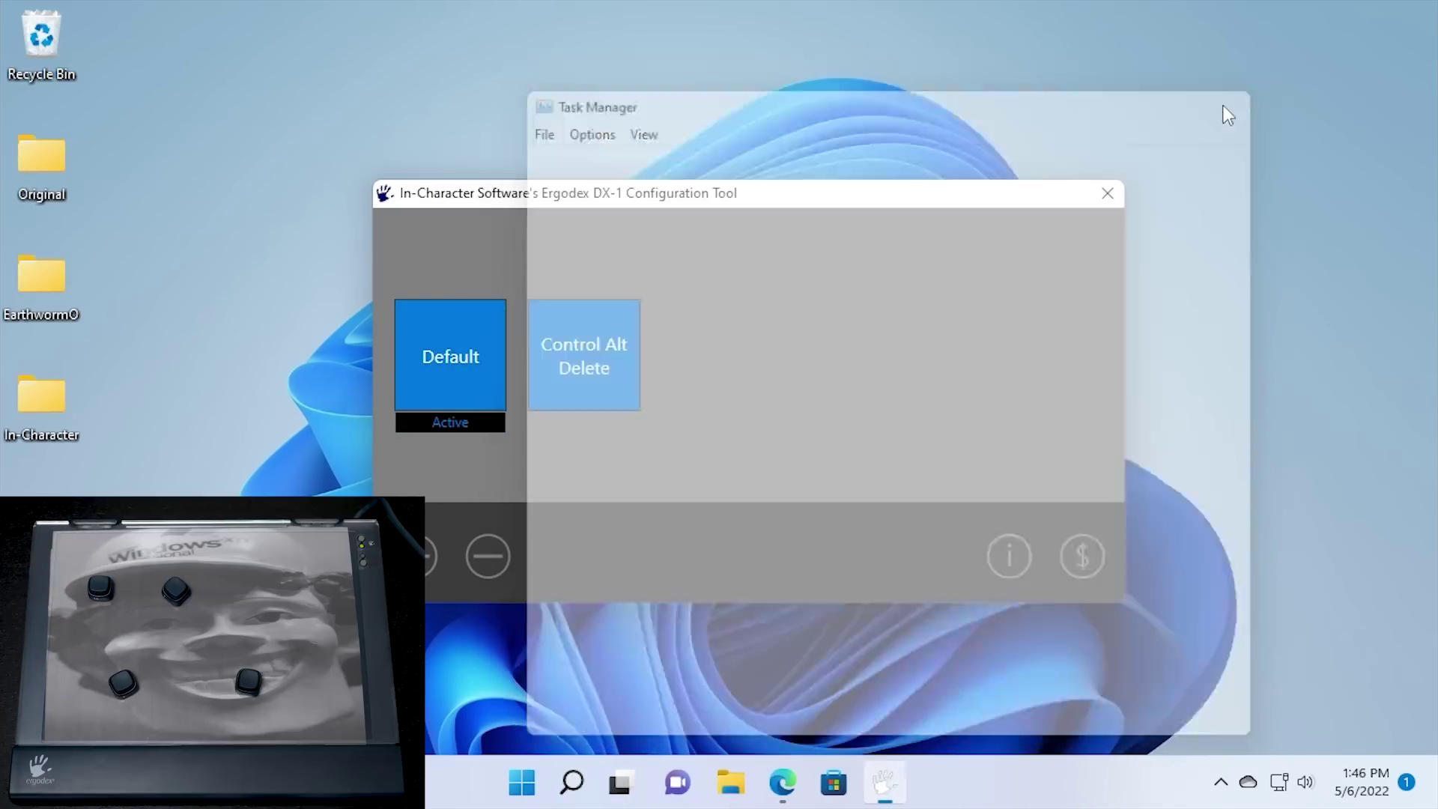
{"action": "key", "text": "ctrl+shift+Escape"}
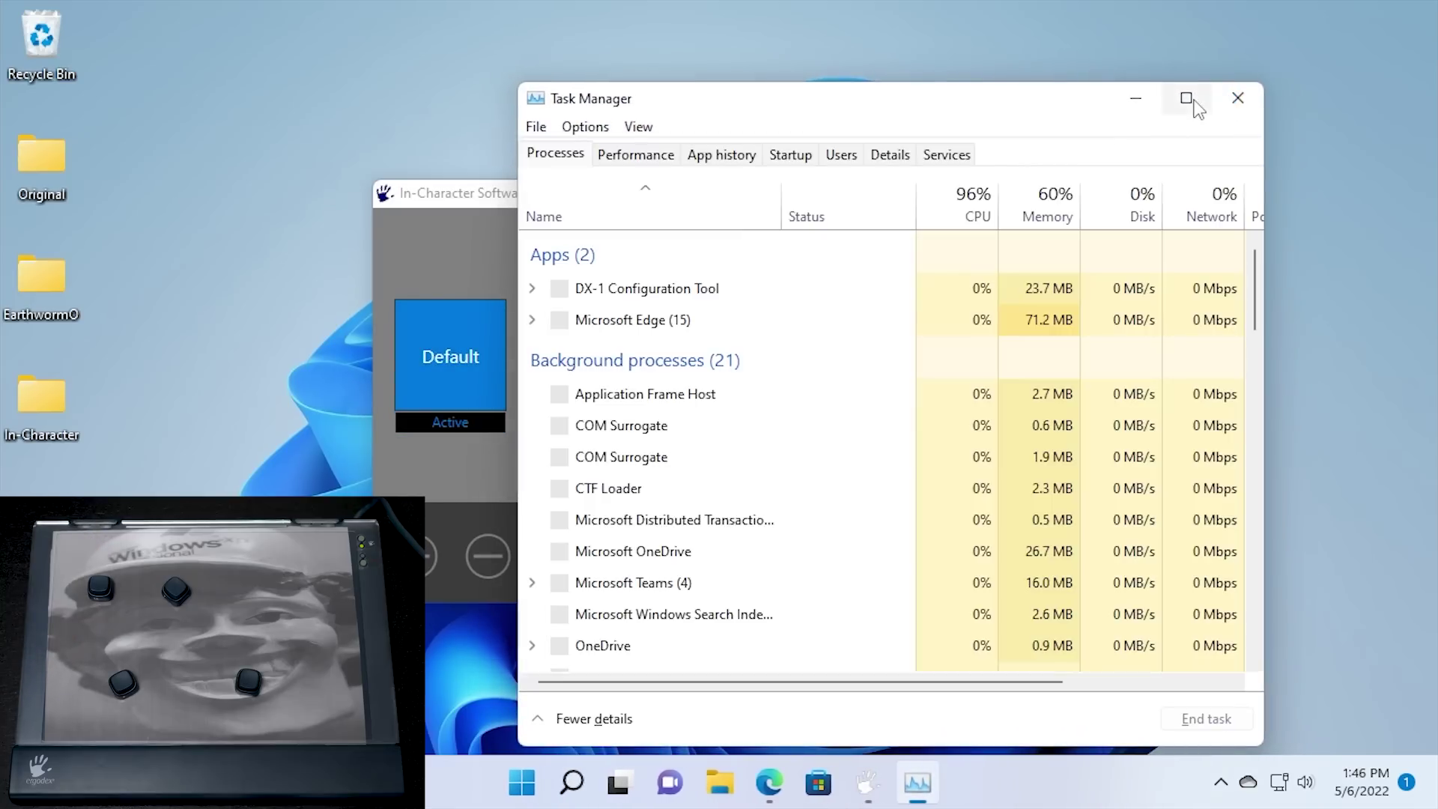
{"action": "left_click", "coordinate": [1238, 101]}
{"action": "key", "text": "ctrl+shift+Escape"}
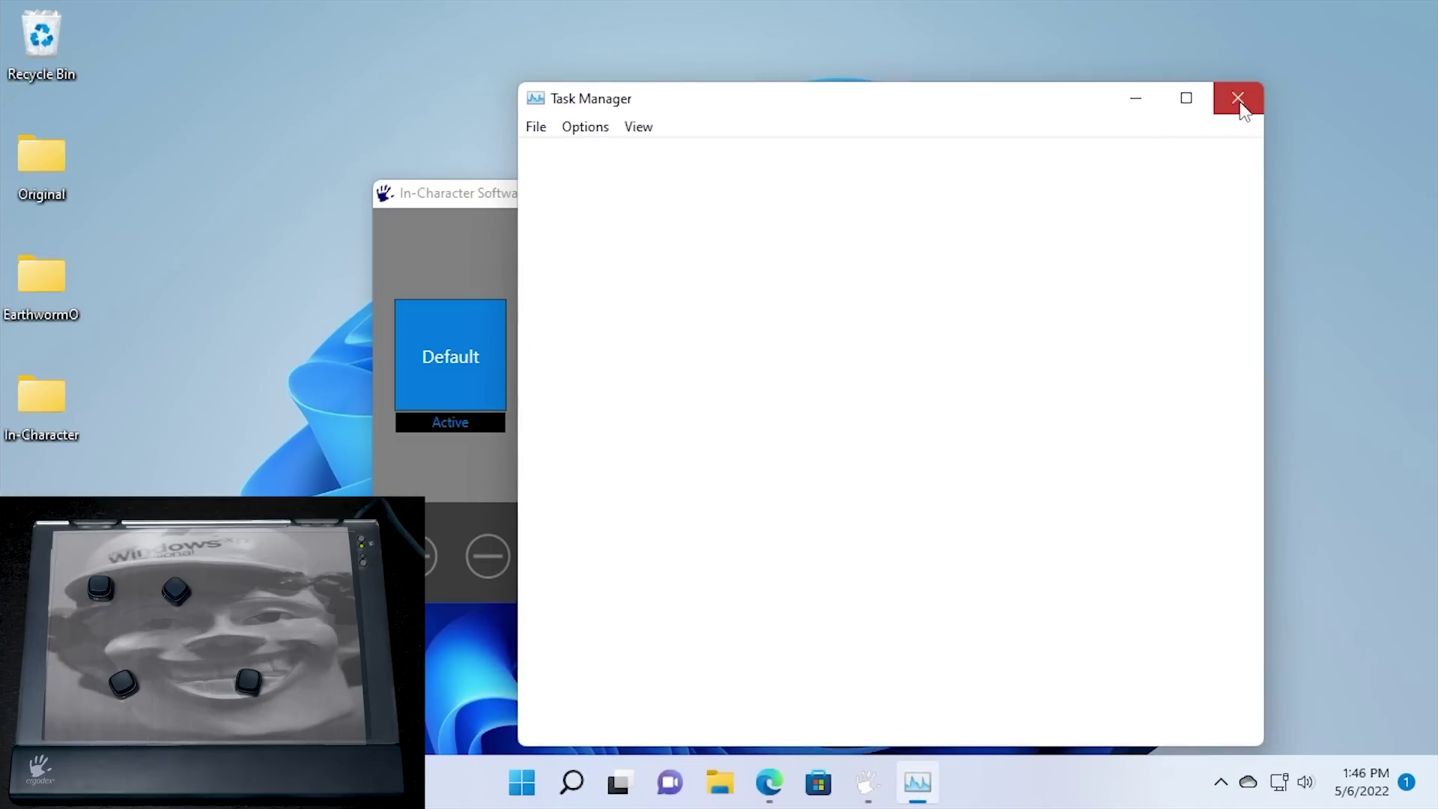
{"action": "left_click", "coordinate": [1238, 101]}
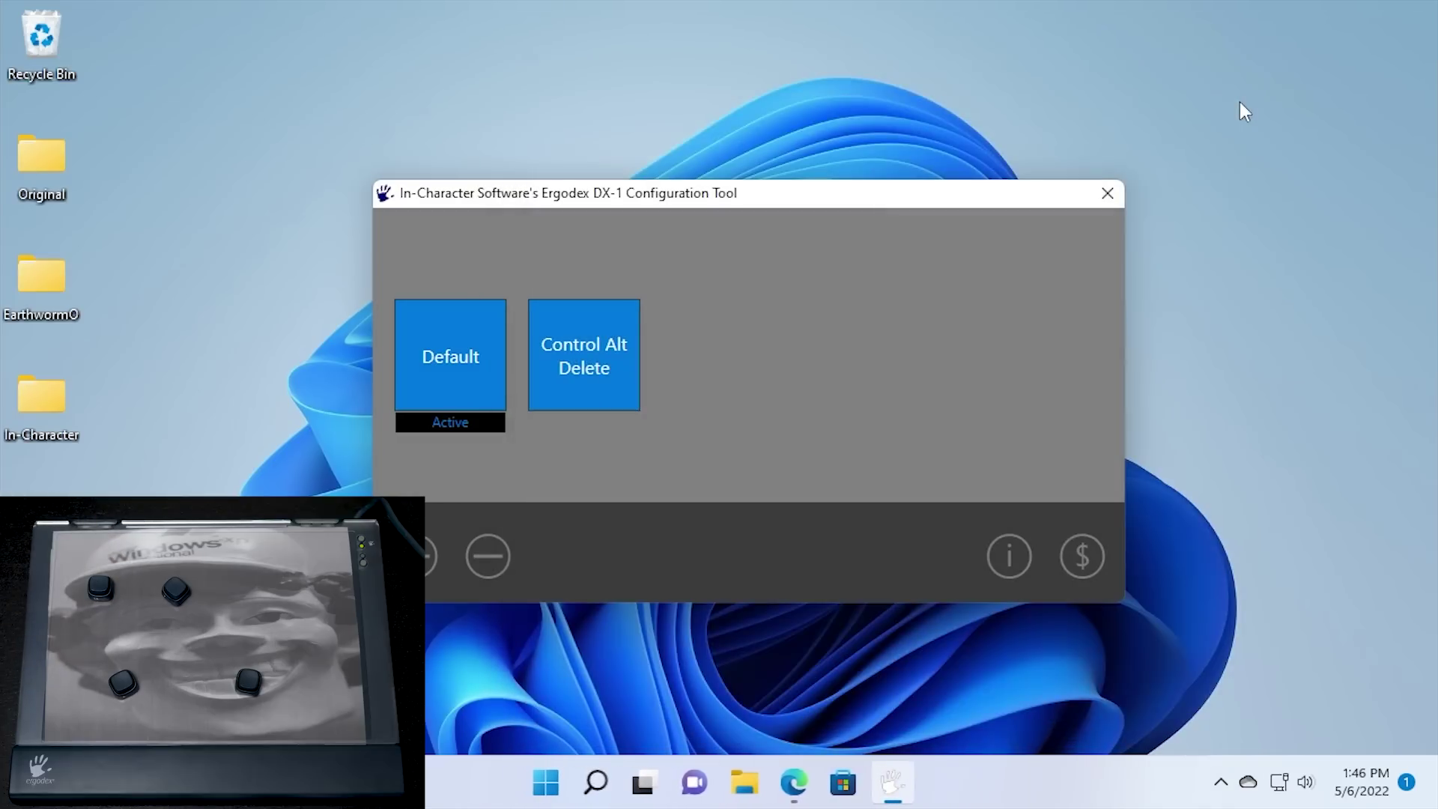
{"action": "key", "text": "ctrl+shift+Escape"}
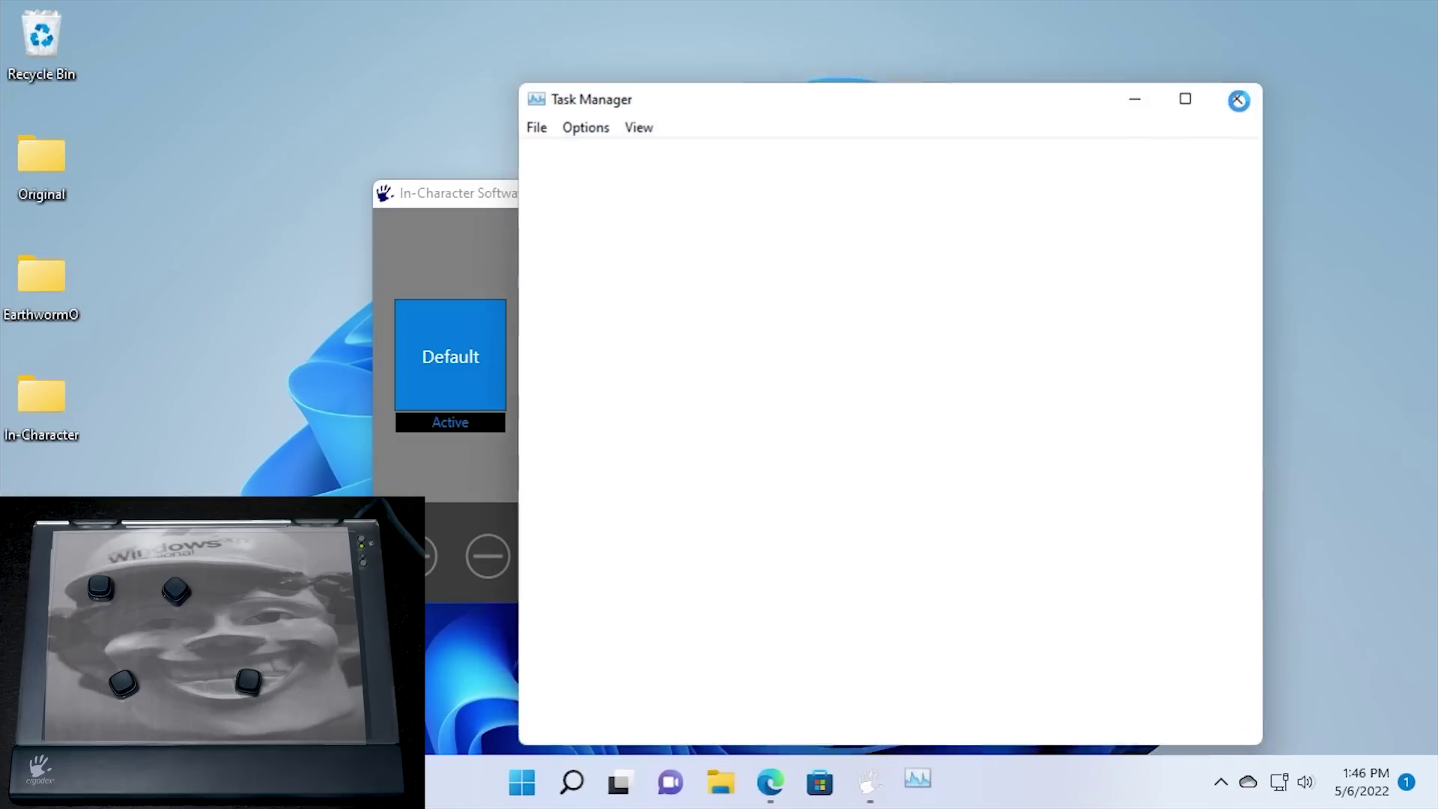
{"action": "left_click", "coordinate": [1238, 101]}
{"action": "left_click", "coordinate": [1239, 102]}
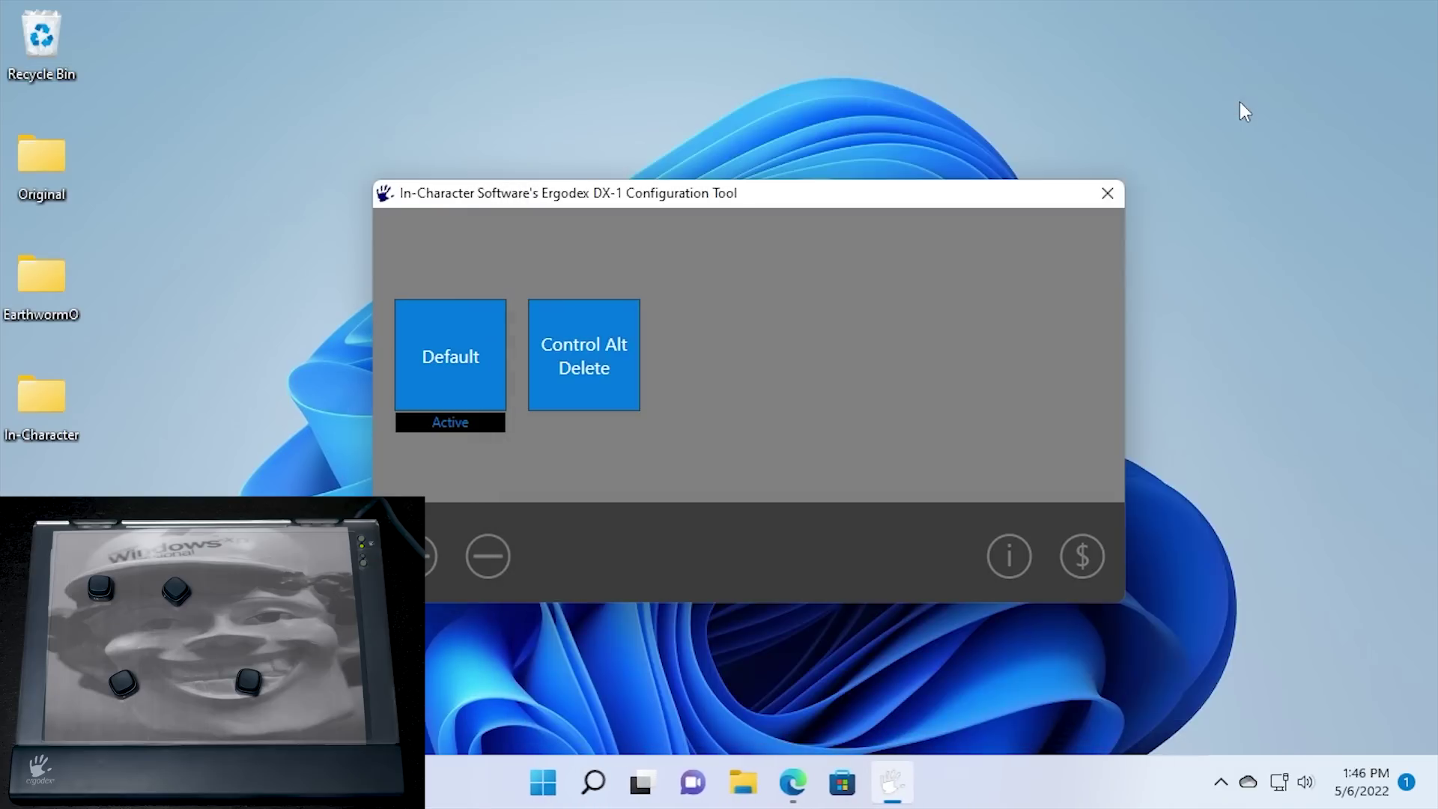
{"action": "key", "text": "ctrl+shift+Escape"}
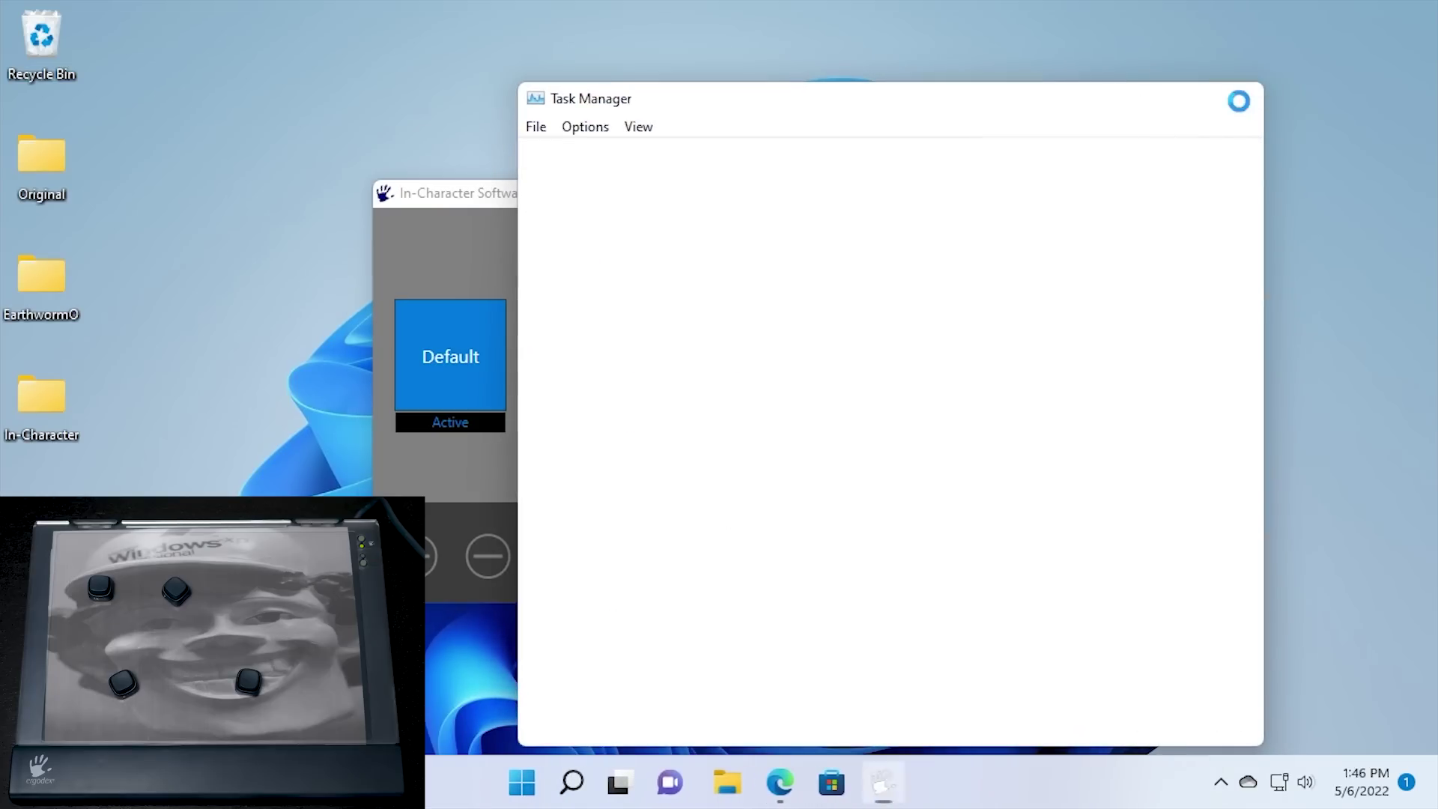
{"action": "left_click", "coordinate": [1239, 101]}
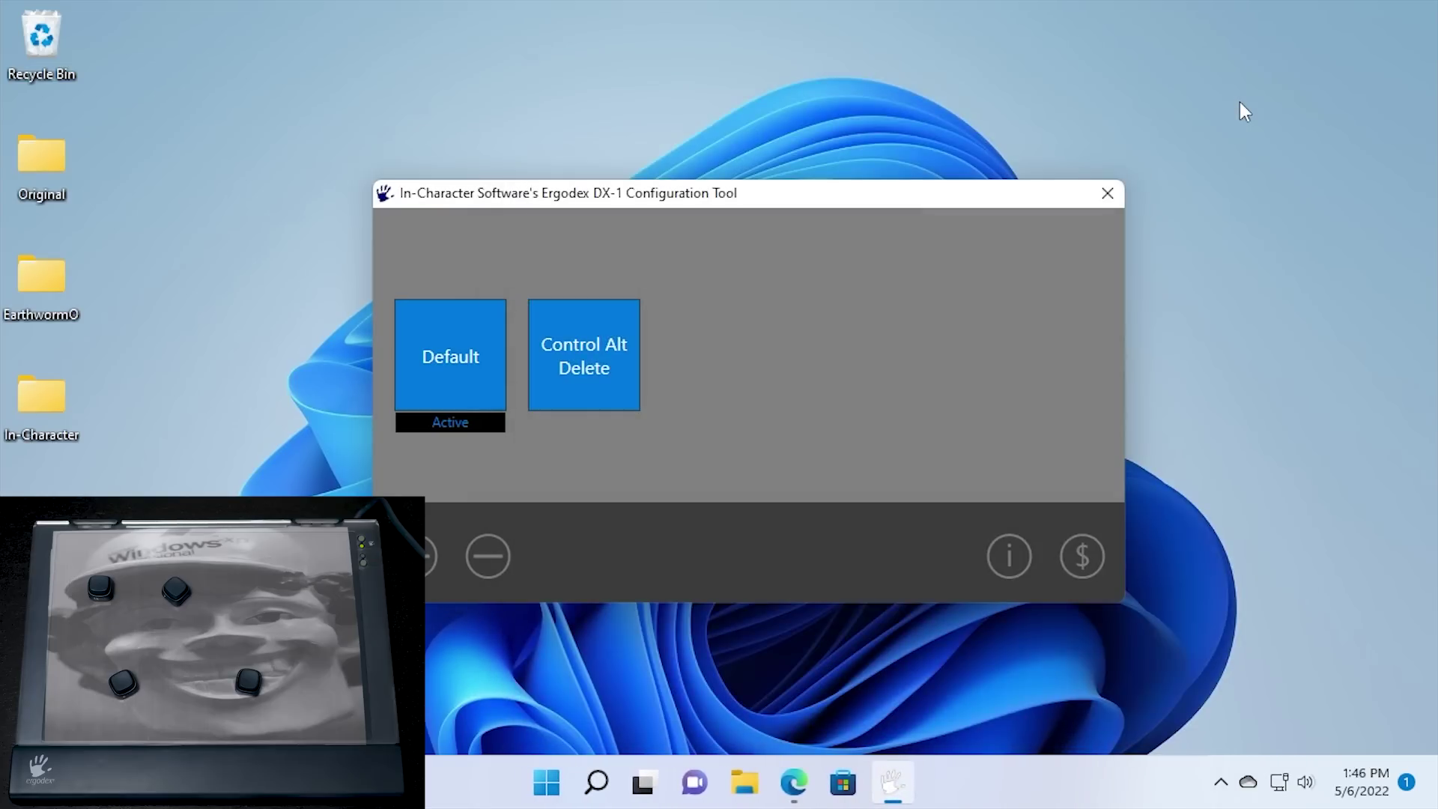
{"action": "key", "text": "ctrl+shift+Escape"}
{"action": "left_click", "coordinate": [1239, 102]}
{"action": "key", "text": "ctrl+shift+Escape"}
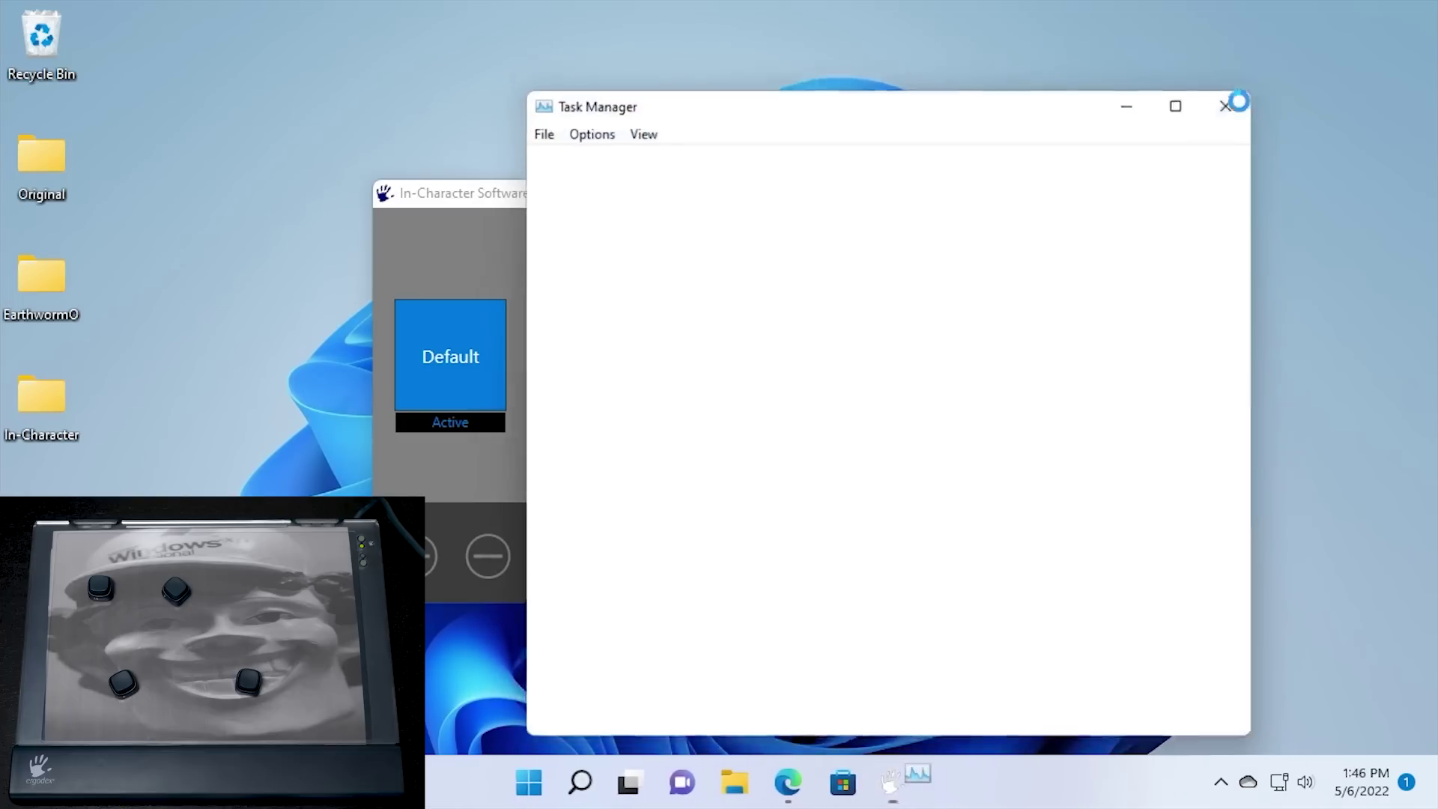
{"action": "left_click", "coordinate": [1239, 103]}
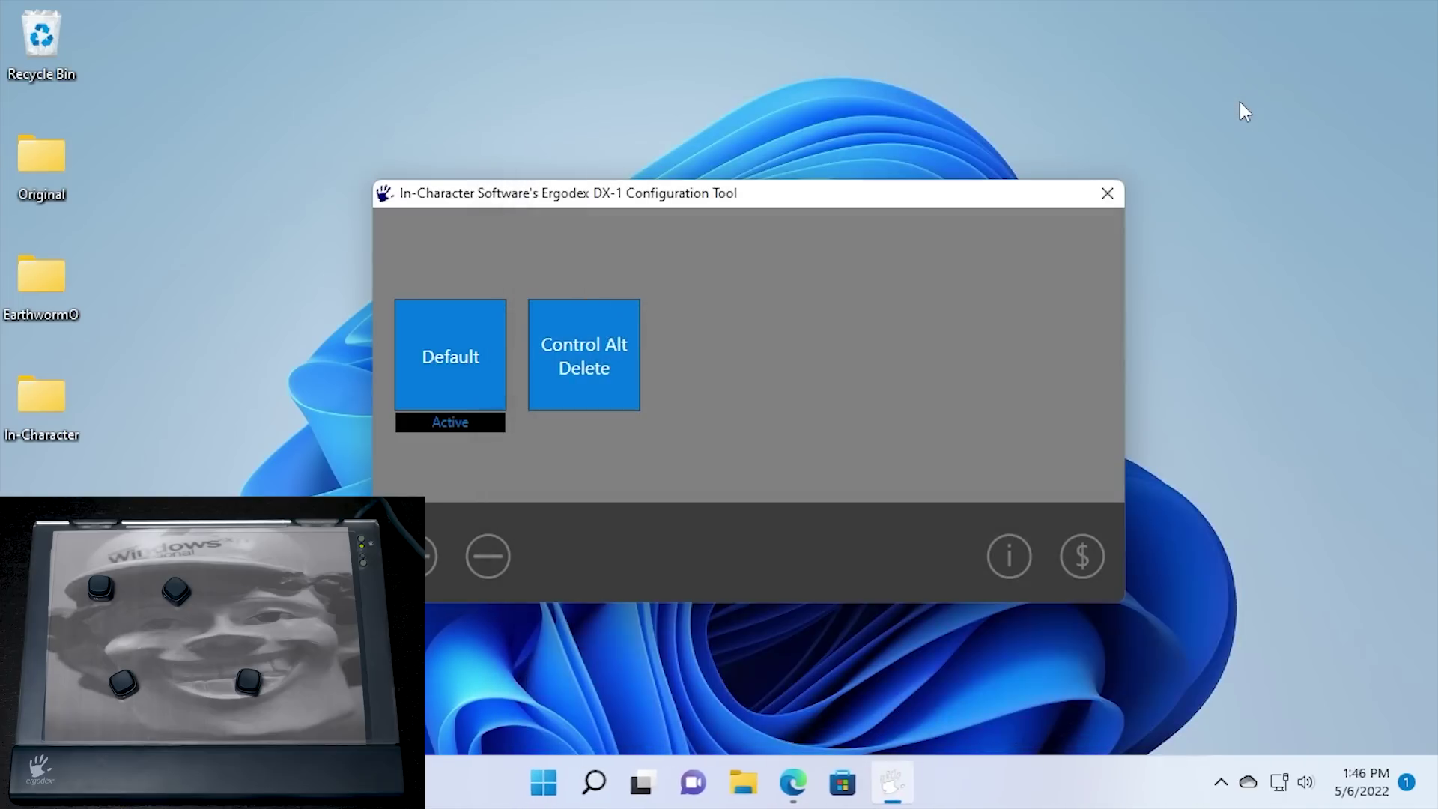
{"action": "key", "text": "ctrl+shift+Escape"}
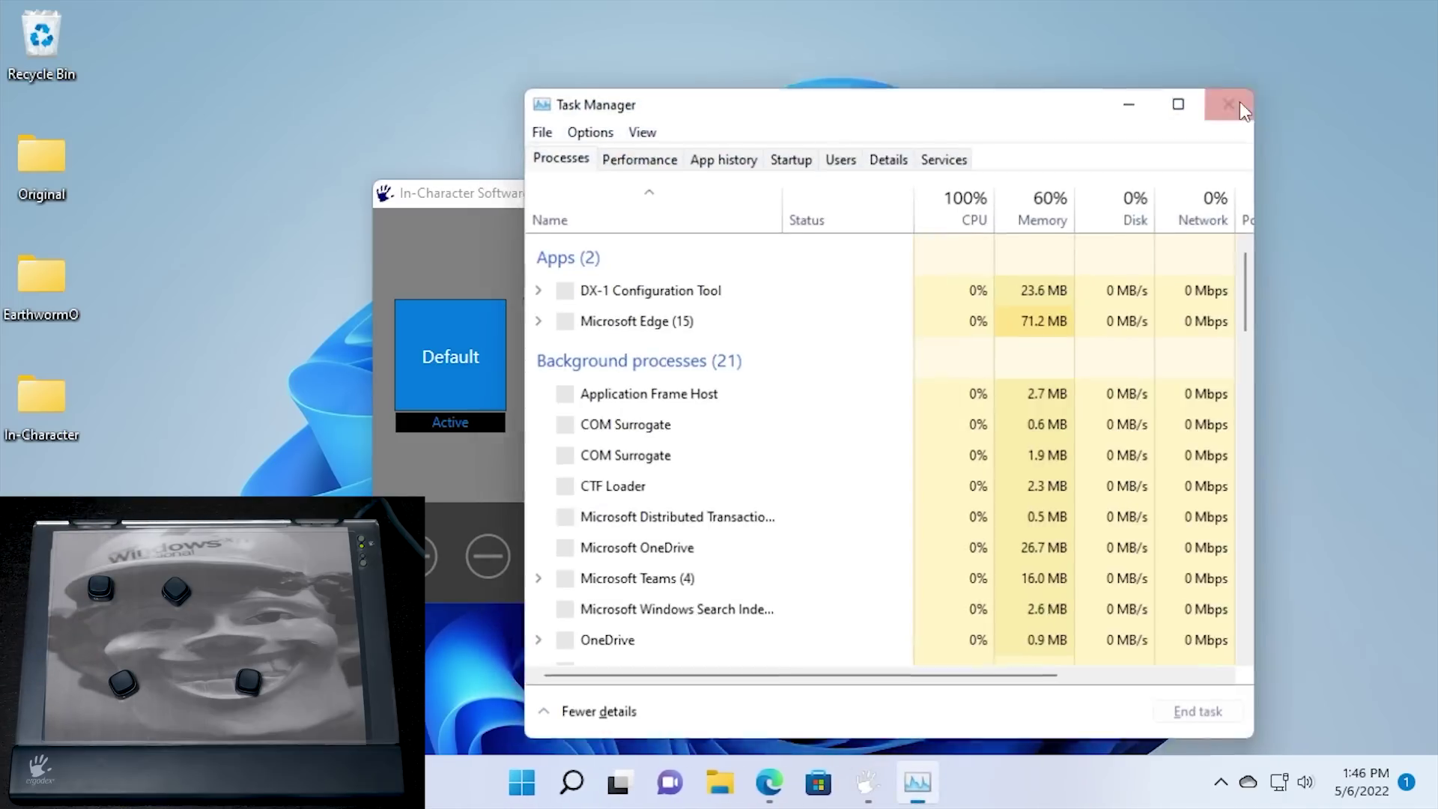
{"action": "left_click", "coordinate": [1239, 102]}
{"action": "key", "text": "ctrl+shift+Escape"}
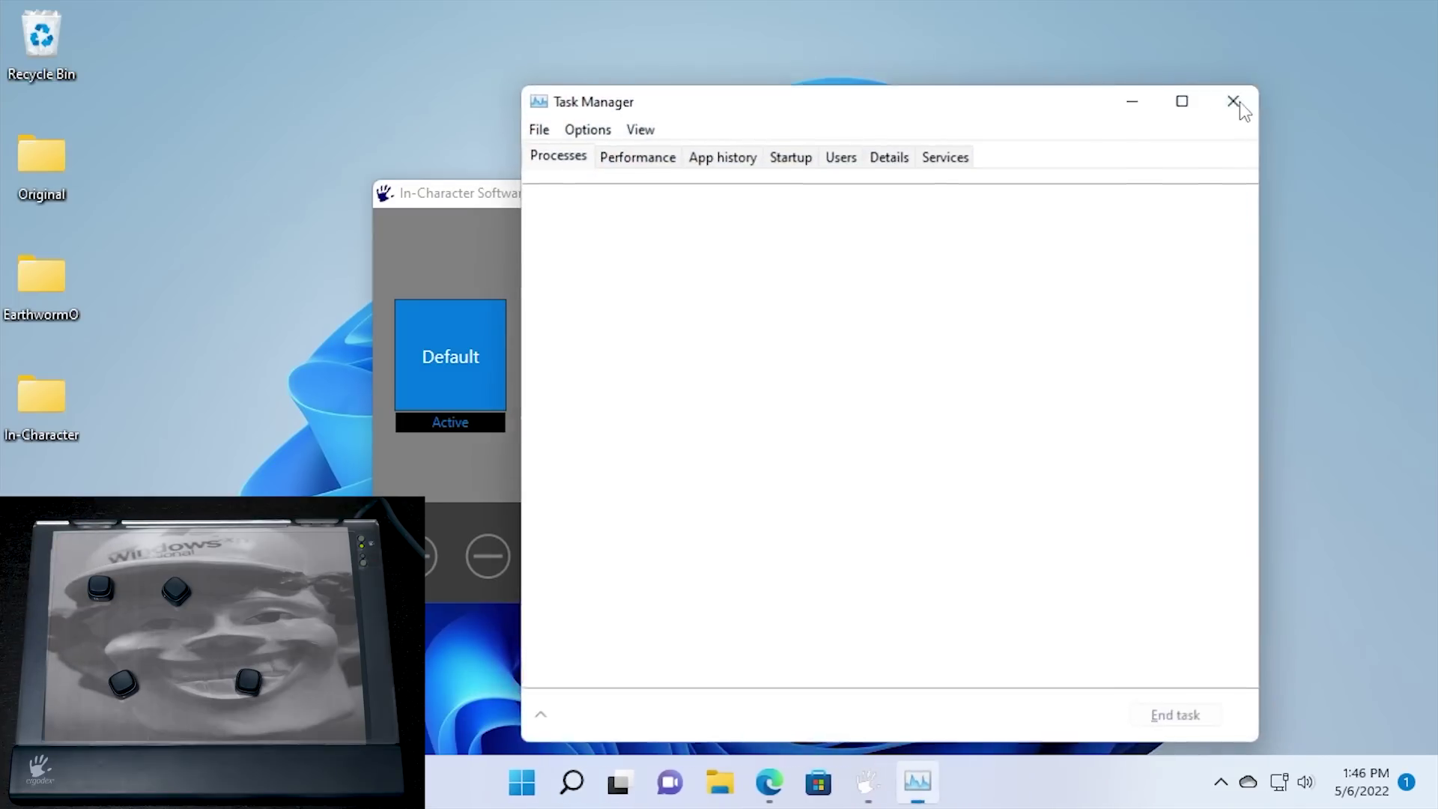
{"action": "left_click", "coordinate": [1239, 102]}
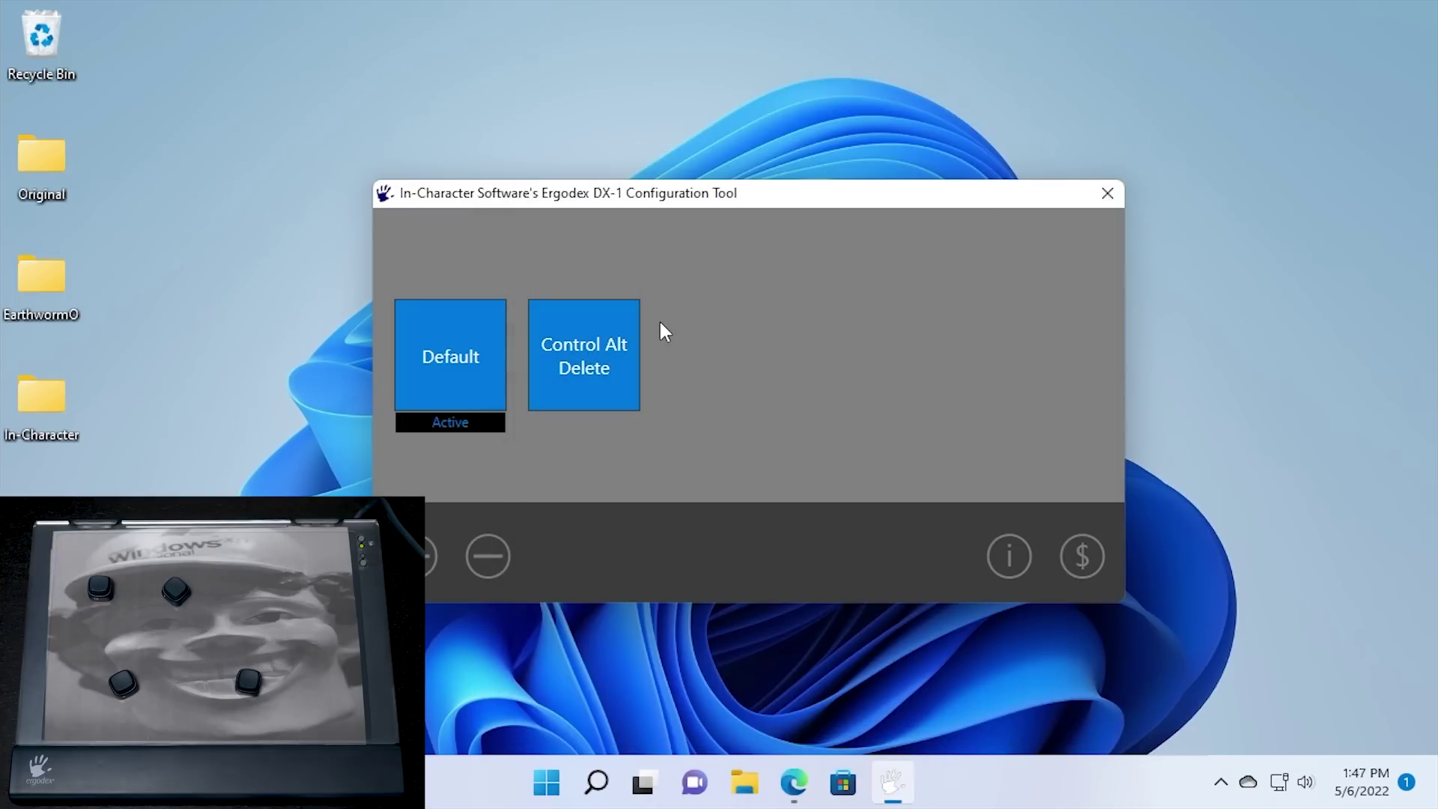
Delete the Control Alt Delete profile, add a new profile in its place and open it for editing.
{"action": "left_click", "coordinate": [605, 348]}
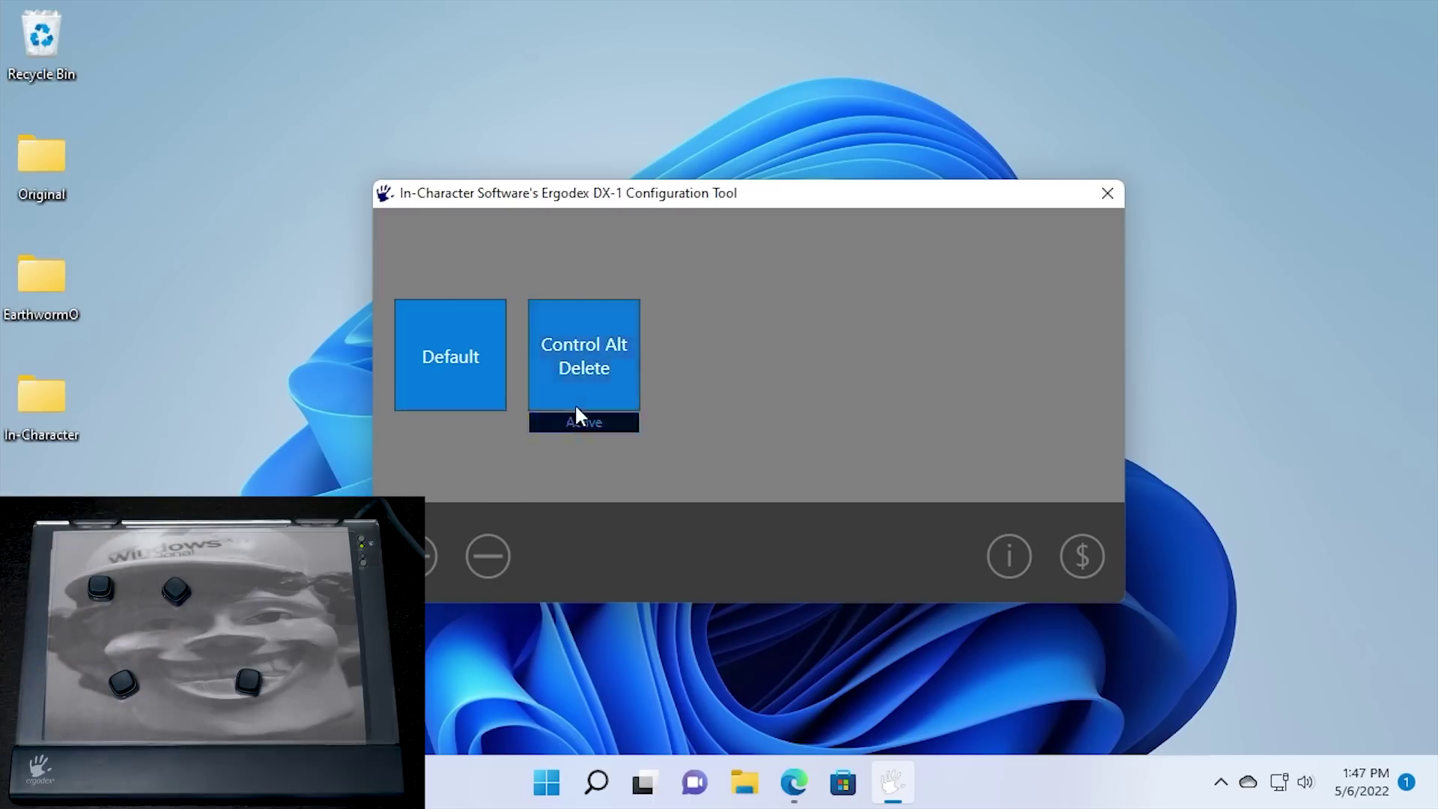
{"action": "left_click", "coordinate": [484, 568]}
{"action": "left_click", "coordinate": [416, 556]}
{"action": "left_click", "coordinate": [577, 363]}
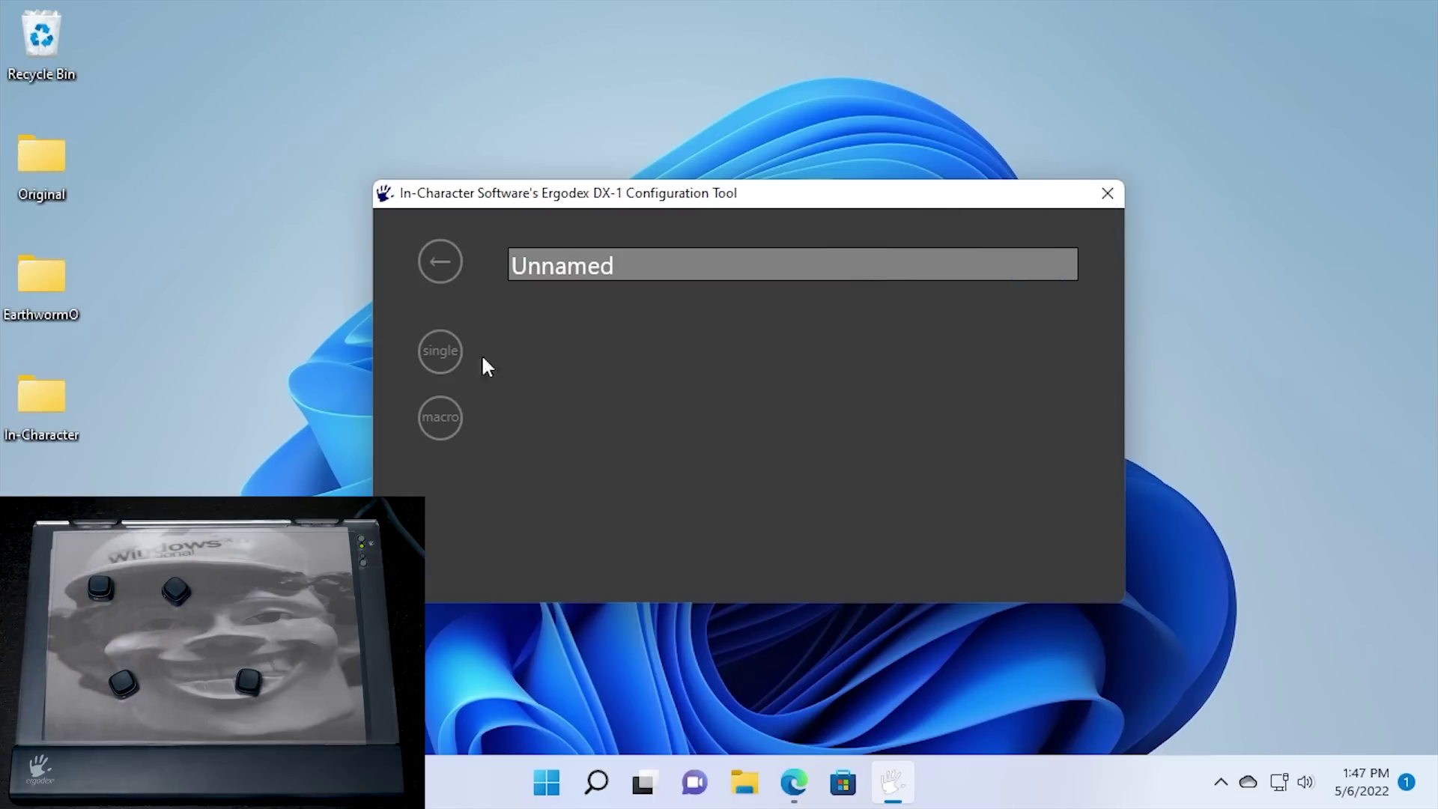
Name the new profile "A" and map DX1 key 7 to the single keystroke A.
{"action": "double_click", "coordinate": [659, 273]}
{"action": "type", "text": "A"}
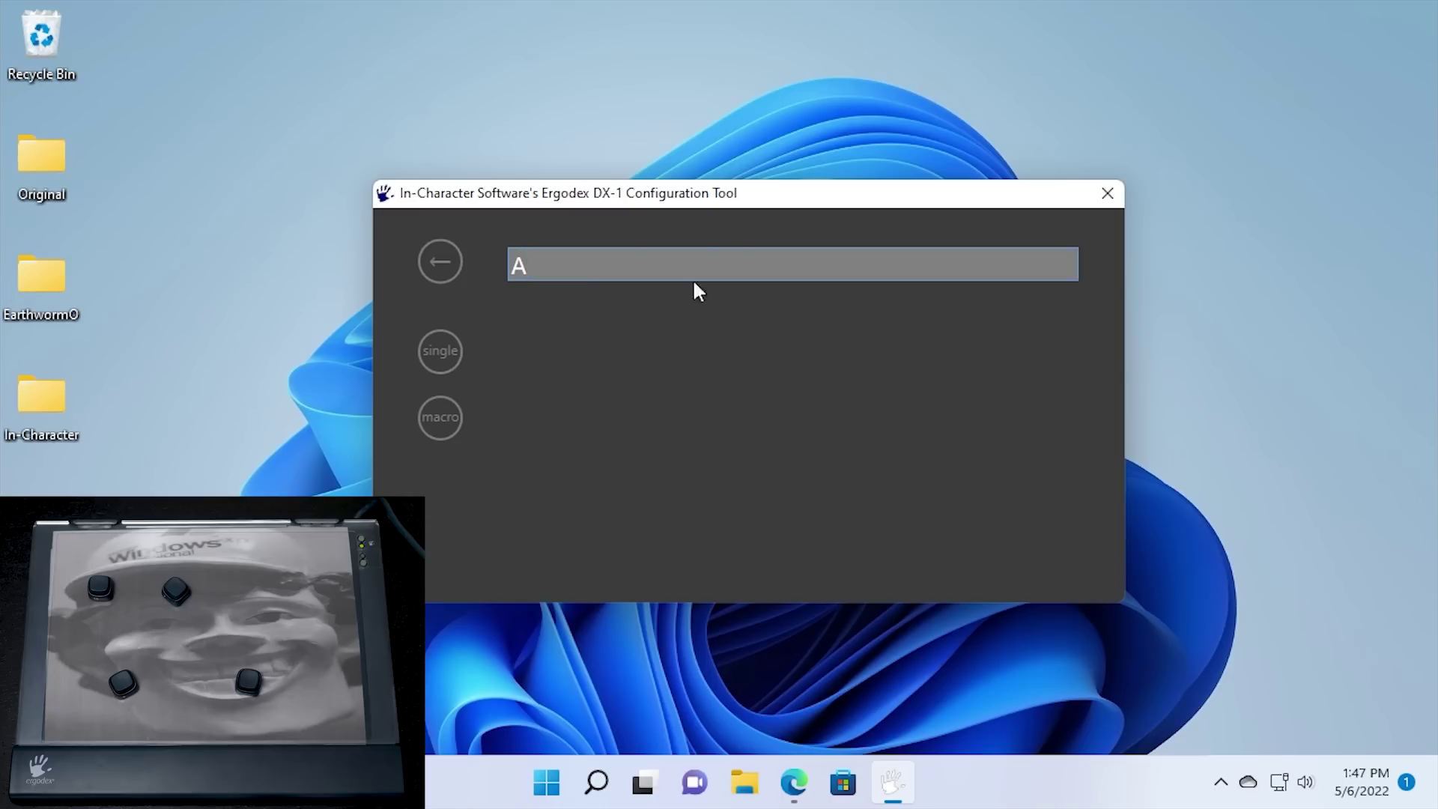
{"action": "left_click", "coordinate": [434, 351]}
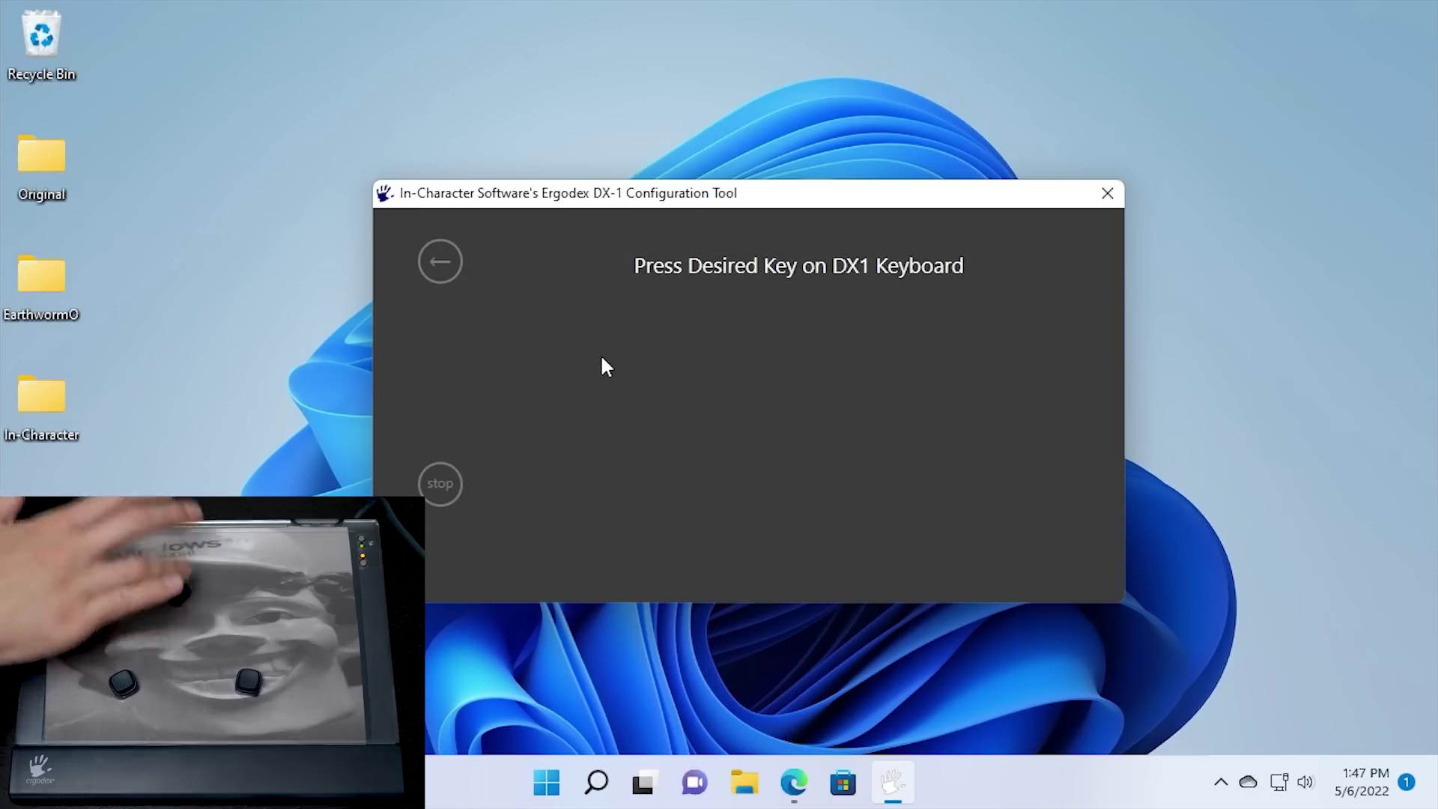
{"action": "key", "text": "super+a"}
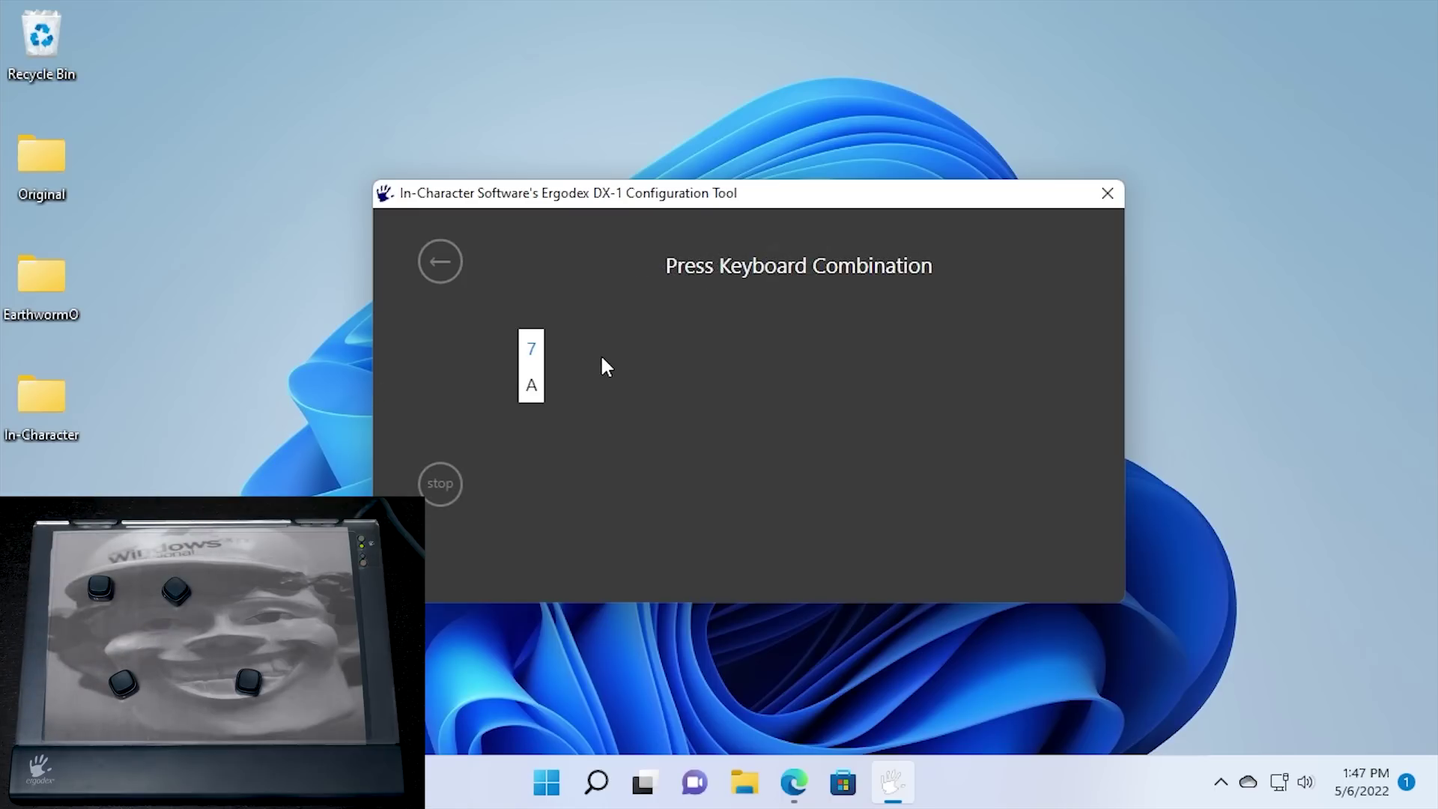
Test the A mapping by filling the Windows search with repeated a's, and dismiss the search.
{"action": "key", "text": "super"}
{"action": "type", "text": "aaaa"}
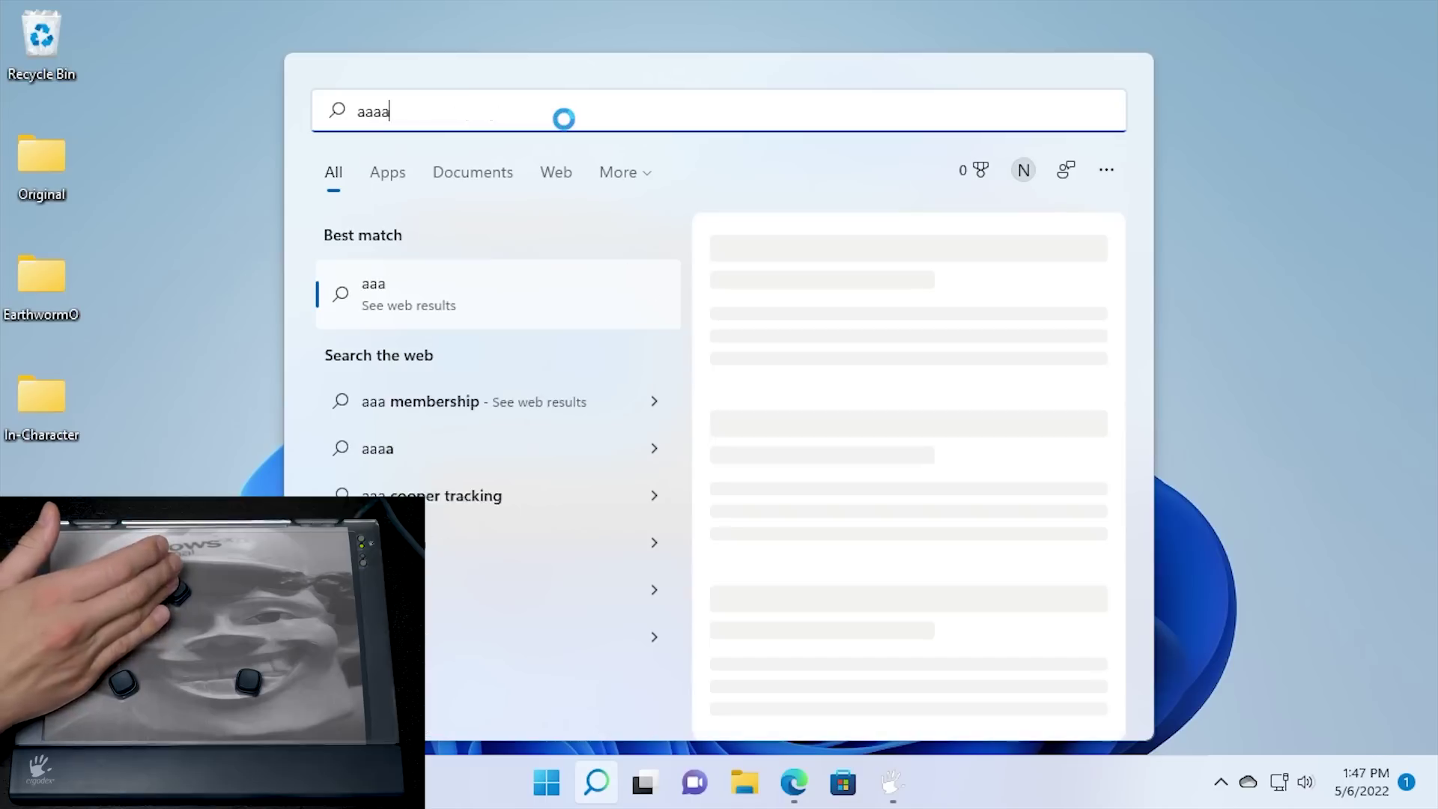
{"action": "type", "text": "aaaaaaaaaaaaaaaaaaaaaa"}
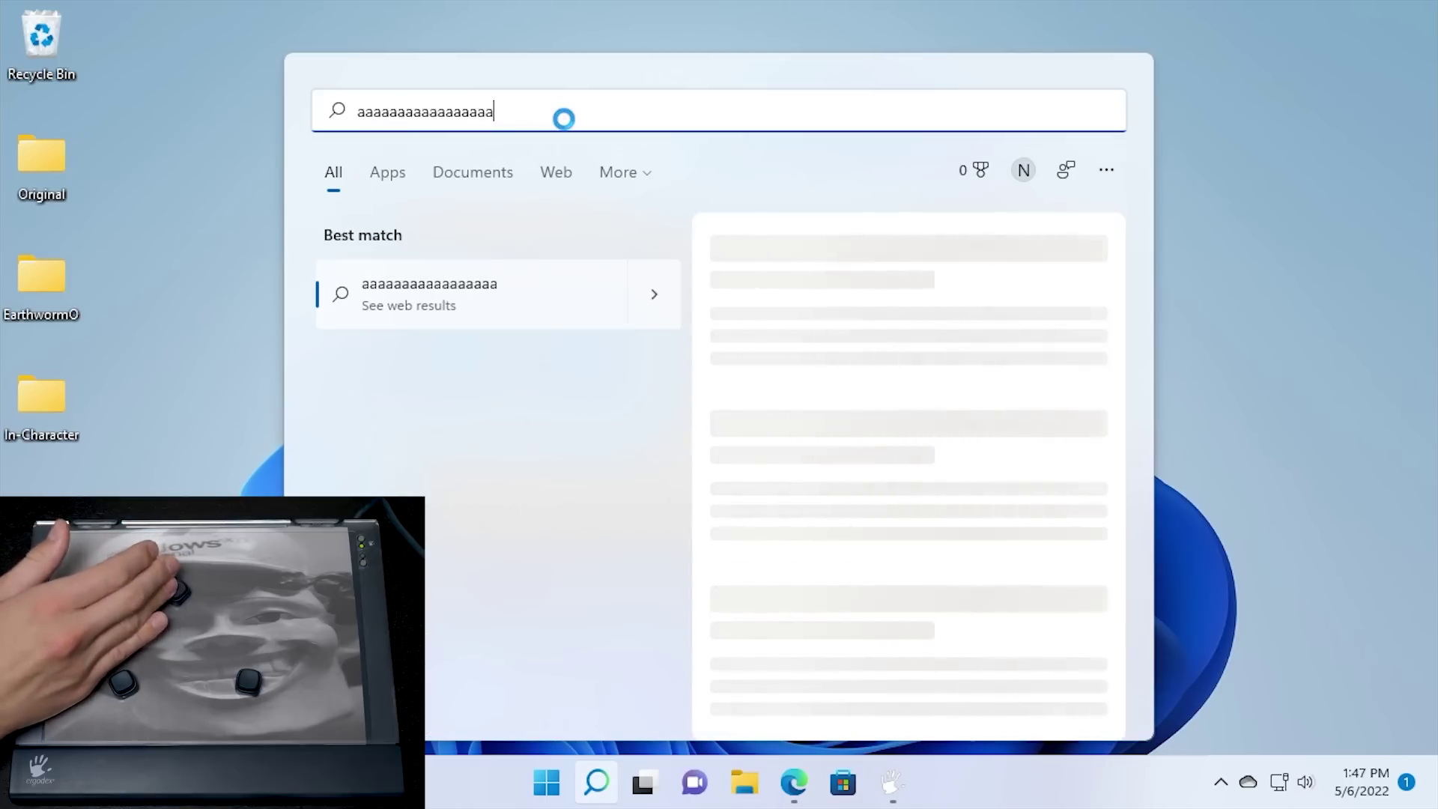
{"action": "key", "text": "BackSpace"}
{"action": "key", "text": "BackSpace"}
{"action": "key", "text": "BackSpace"}
{"action": "key", "text": "BackSpace"}
{"action": "key", "text": "BackSpace"}
{"action": "key", "text": "BackSpace"}
{"action": "key", "text": "BackSpace"}
{"action": "key", "text": "BackSpace"}
{"action": "key", "text": "BackSpace"}
{"action": "key", "text": "BackSpace"}
{"action": "key", "text": "BackSpace"}
{"action": "key", "text": "BackSpace"}
{"action": "key", "text": "BackSpace"}
{"action": "key", "text": "BackSpace"}
{"action": "key", "text": "BackSpace"}
{"action": "key", "text": "BackSpace"}
{"action": "key", "text": "BackSpace"}
{"action": "key", "text": "BackSpace"}
{"action": "key", "text": "BackSpace"}
{"action": "key", "text": "BackSpace"}
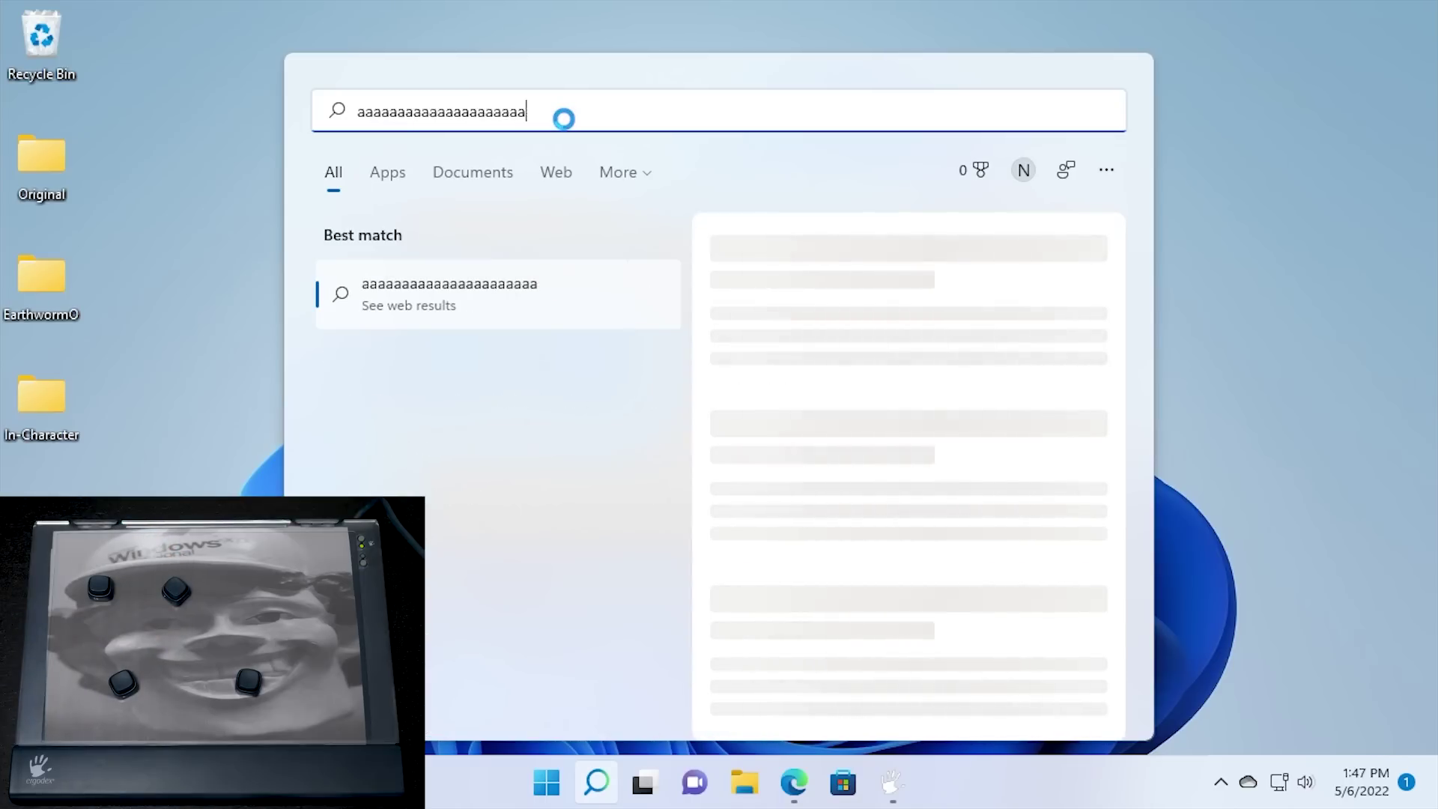
{"action": "left_click", "coordinate": [262, 137]}
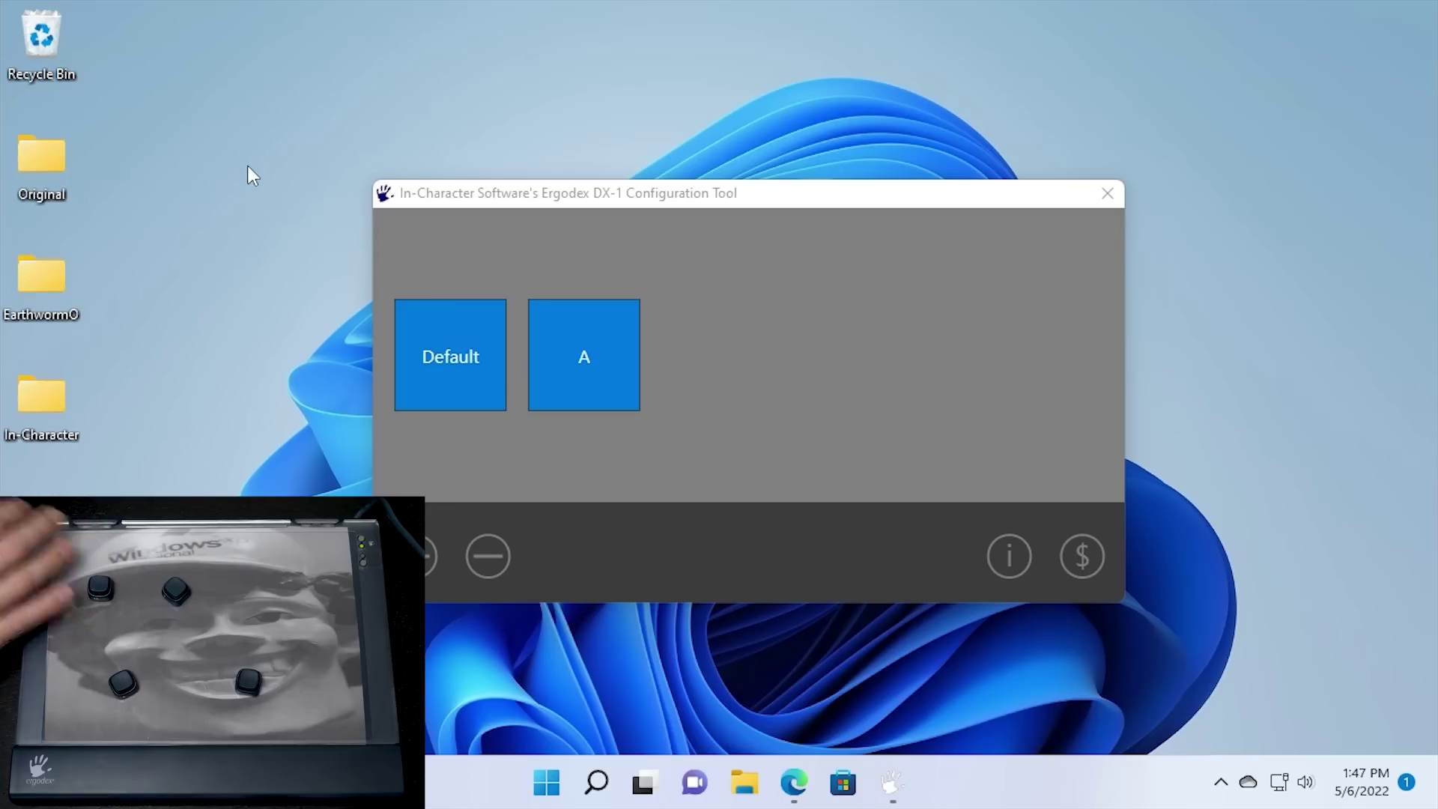
{"action": "left_click_drag", "start_coordinate": [519, 189], "coordinate": [581, 197]}
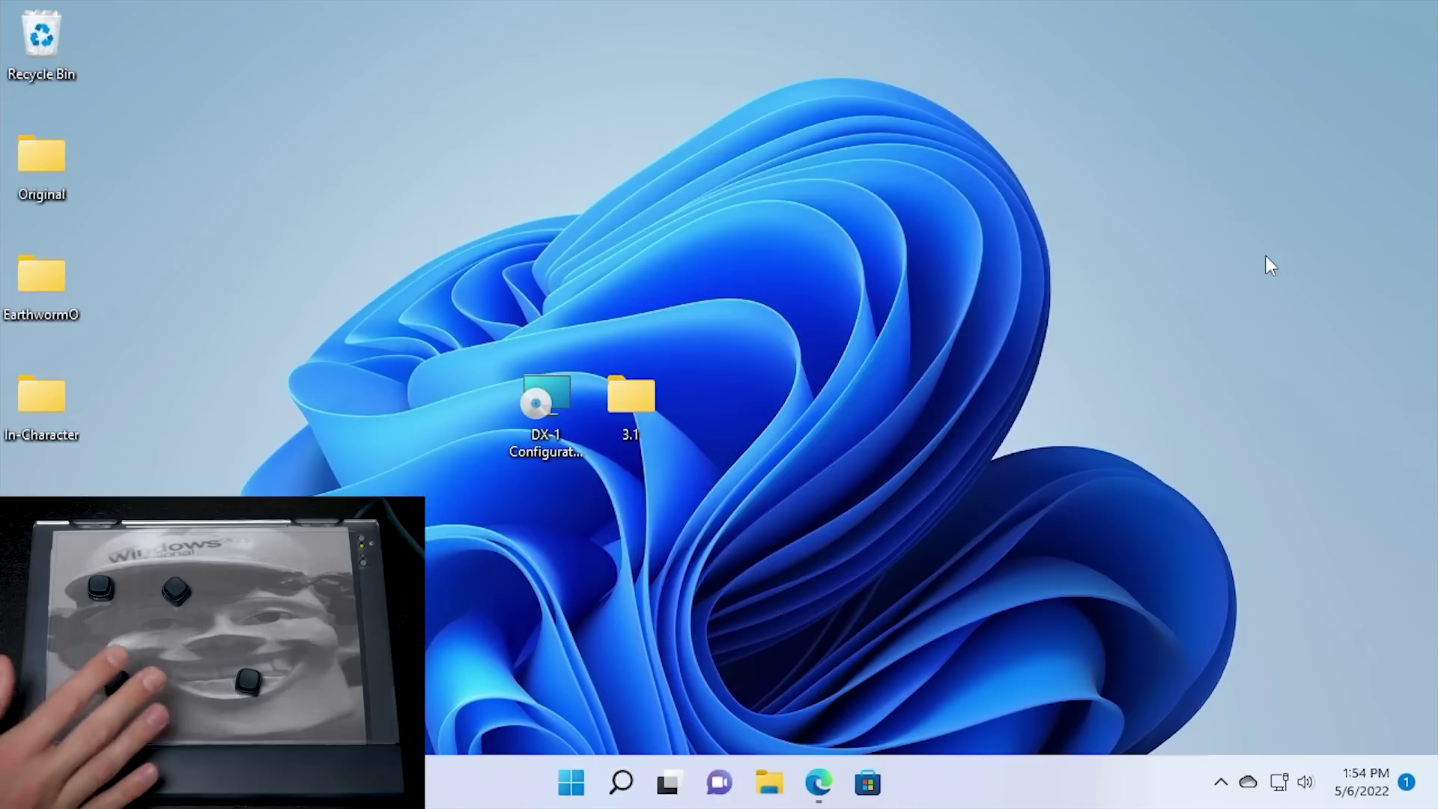